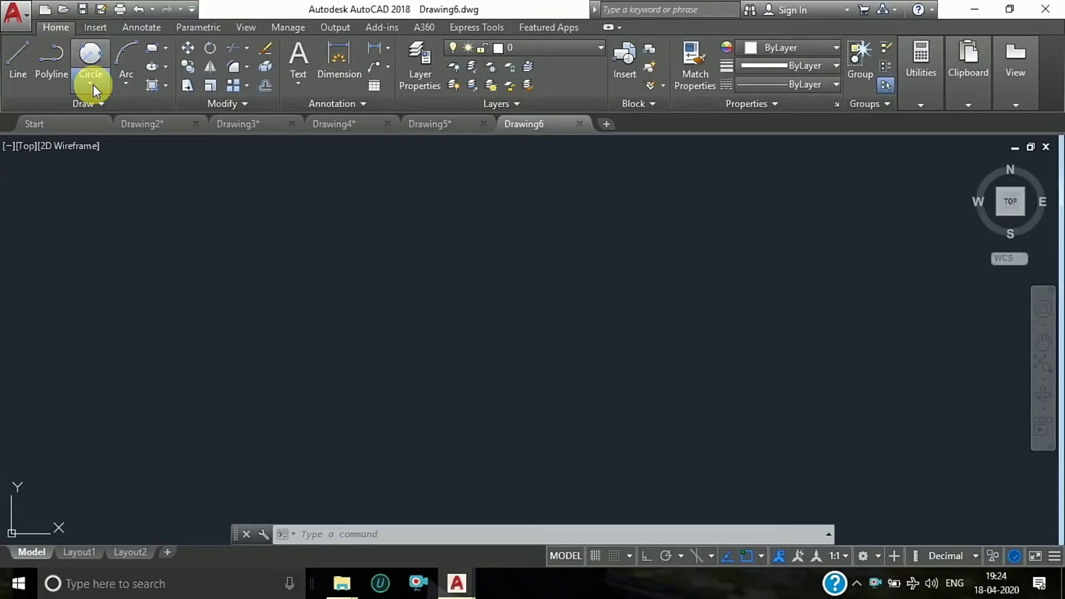
Draw a Ø46 circle by centre and diameter.
left_click(91, 83)
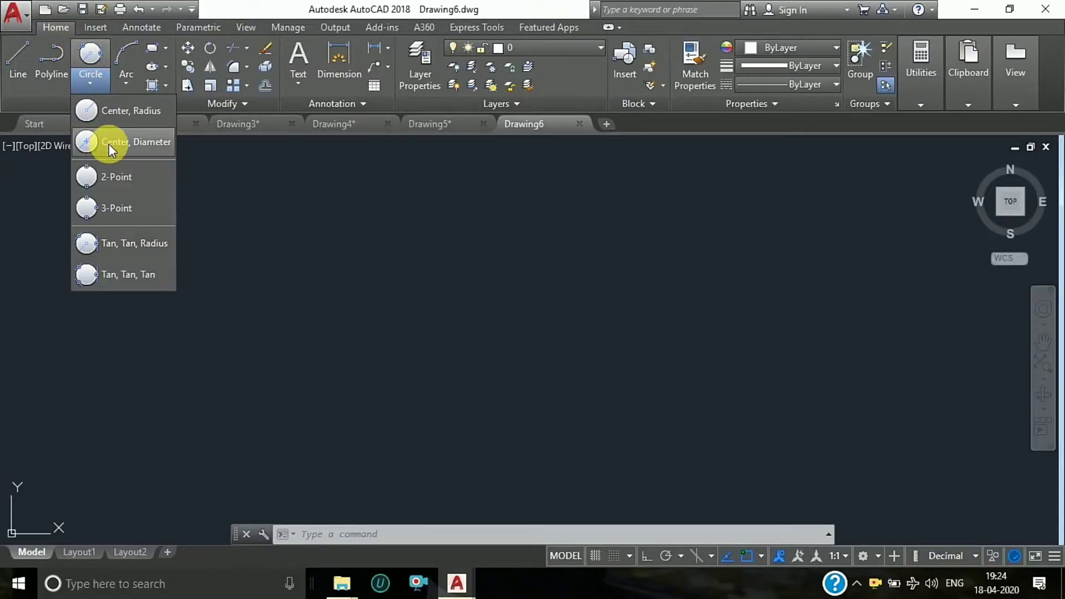
left_click(117, 140)
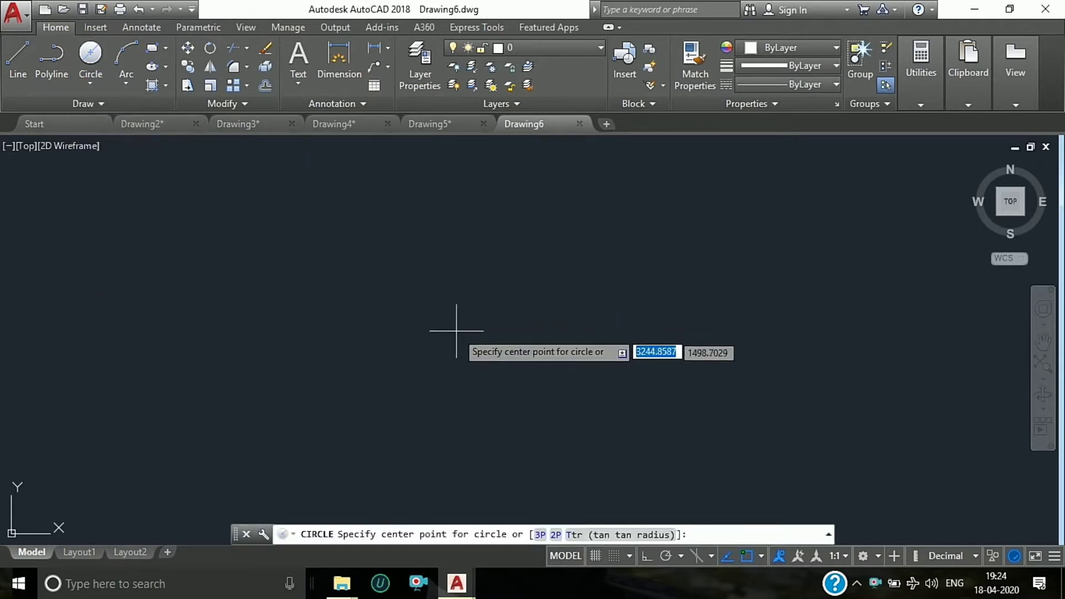
left_click(466, 322)
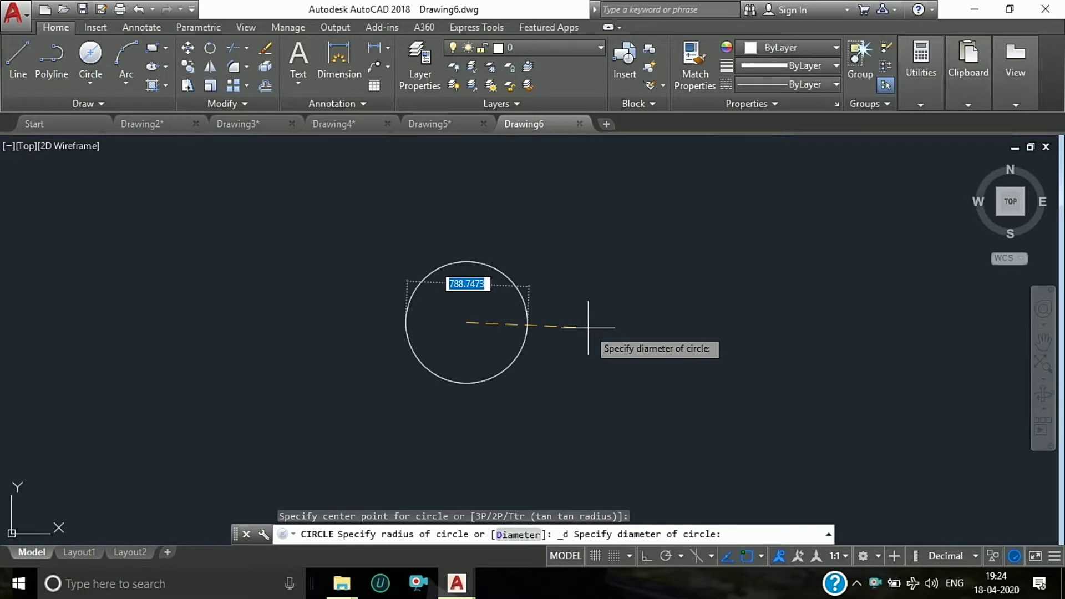
key("Return")
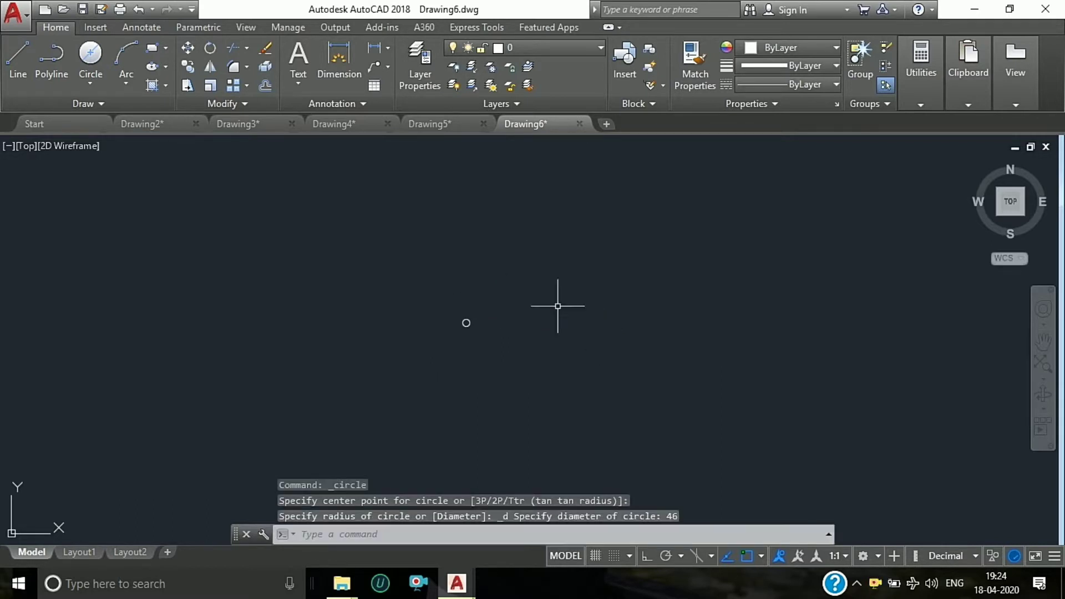
scroll(628, 255, "up", 6)
scroll(536, 288, "down", 2)
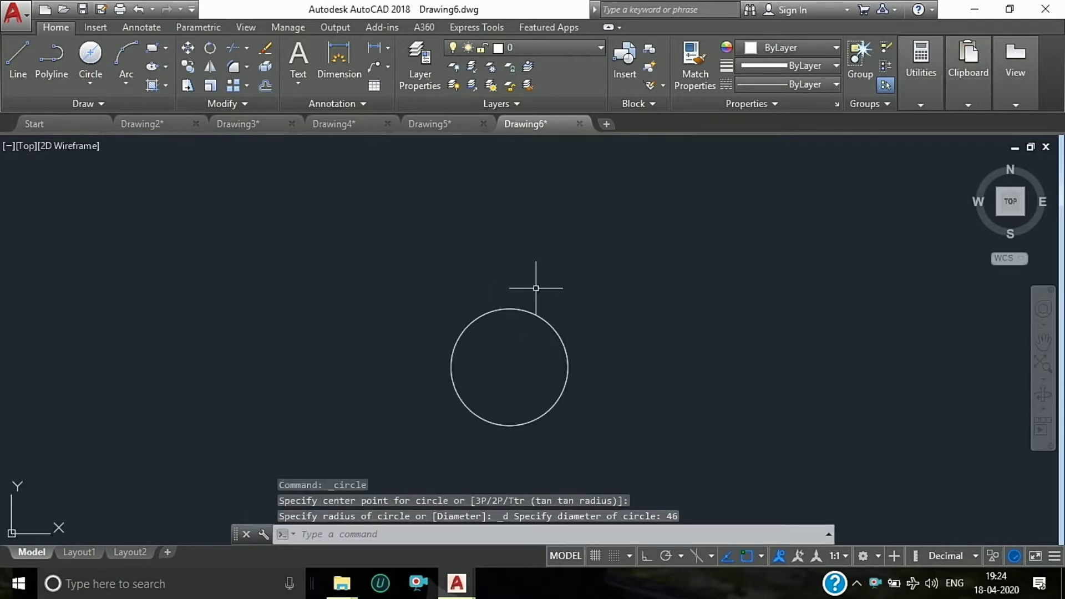
Draw a concentric Ø62 circle on the same centre.
left_click(91, 52)
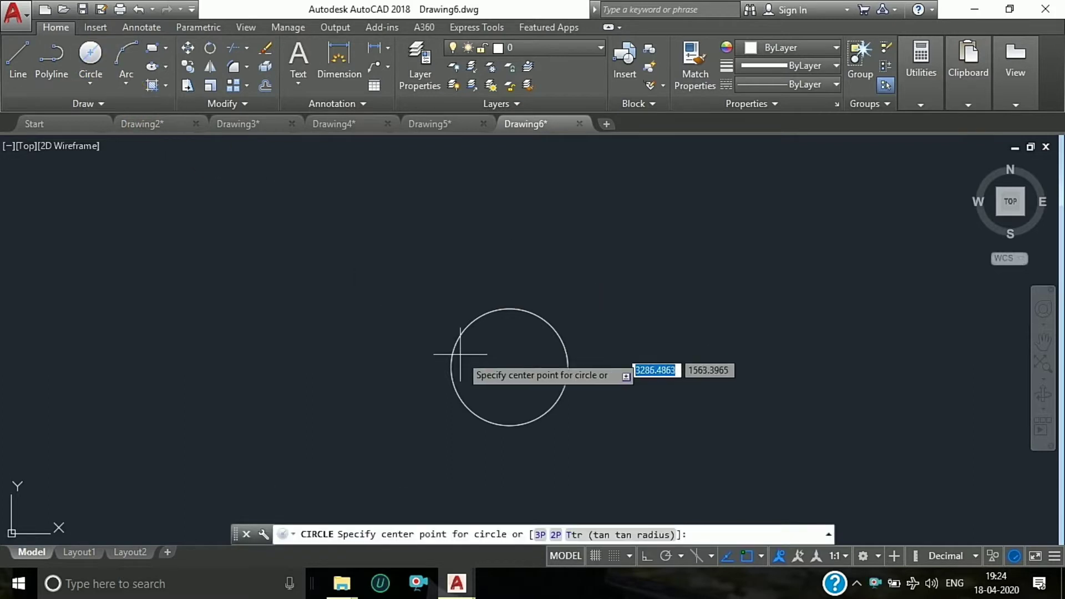
left_click(509, 368)
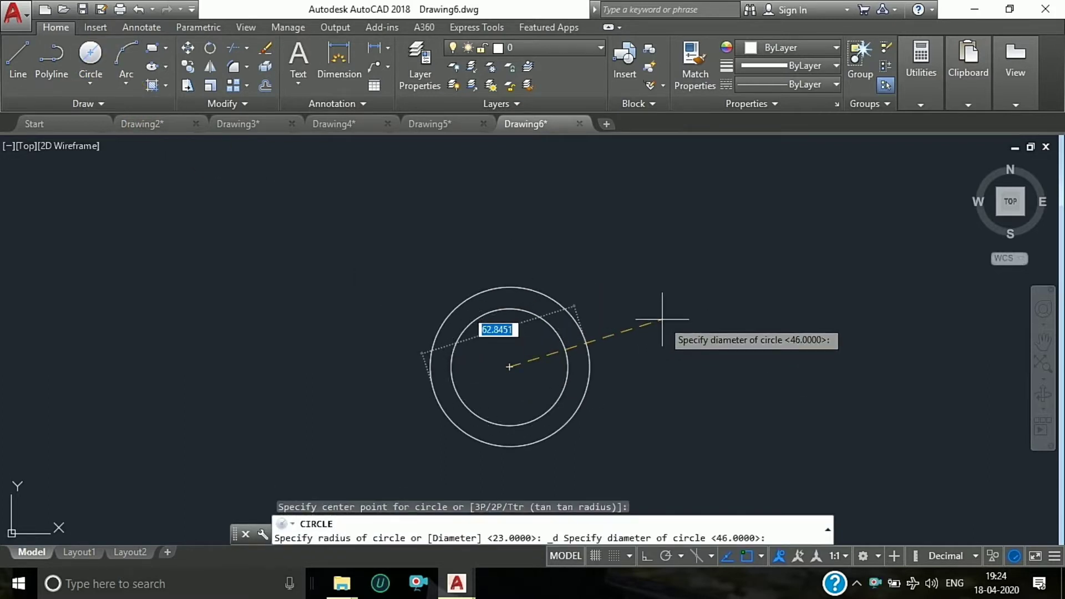
type("62")
key("Return")
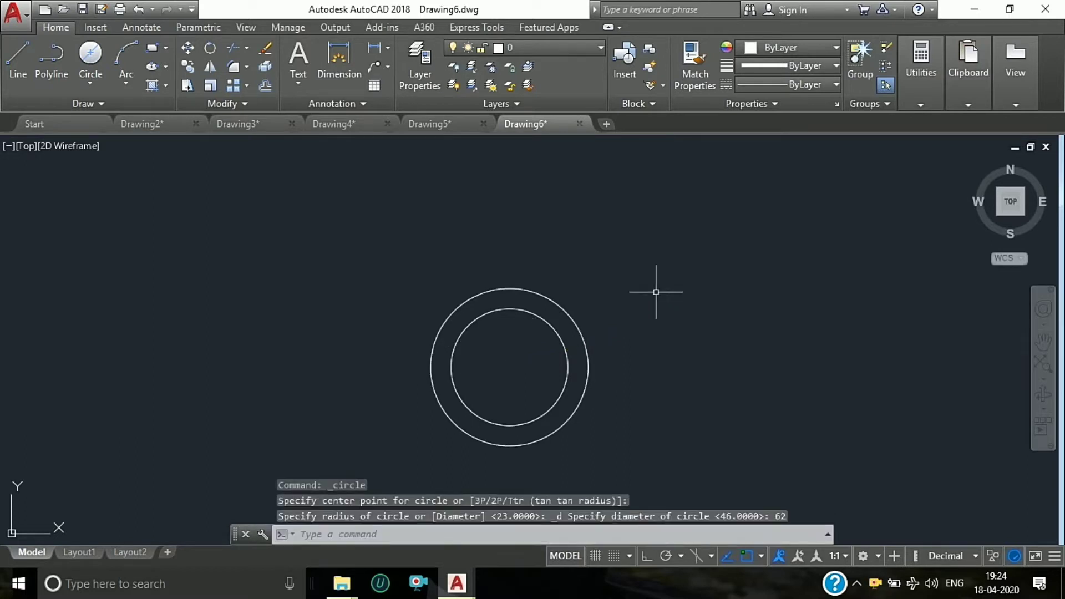
scroll(492, 272, "down", 4)
Add a concentric Ø80 outer circle around the other two.
left_click(90, 75)
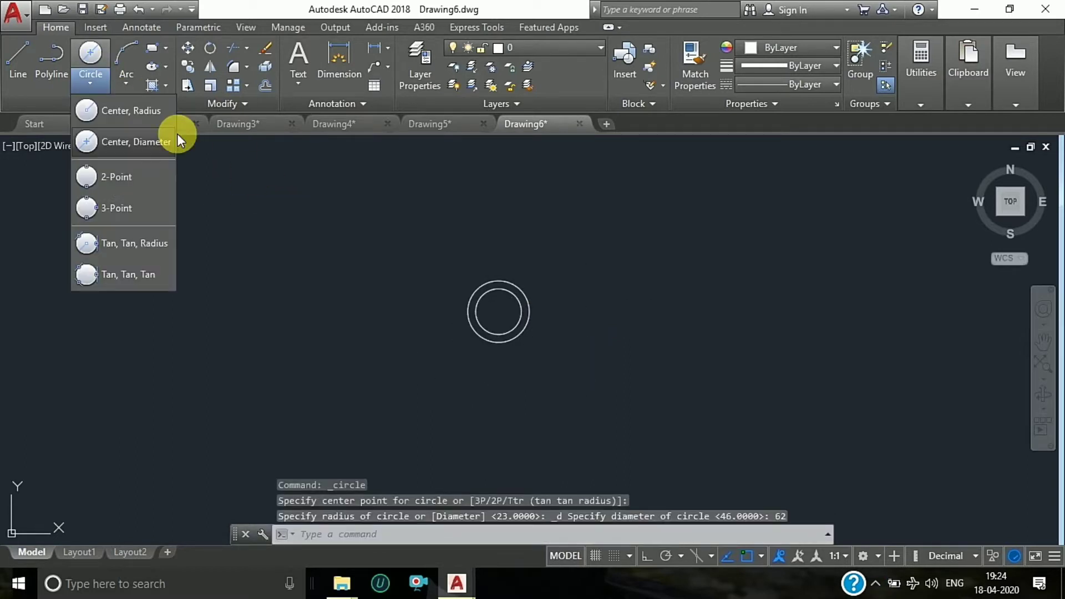
left_click(122, 141)
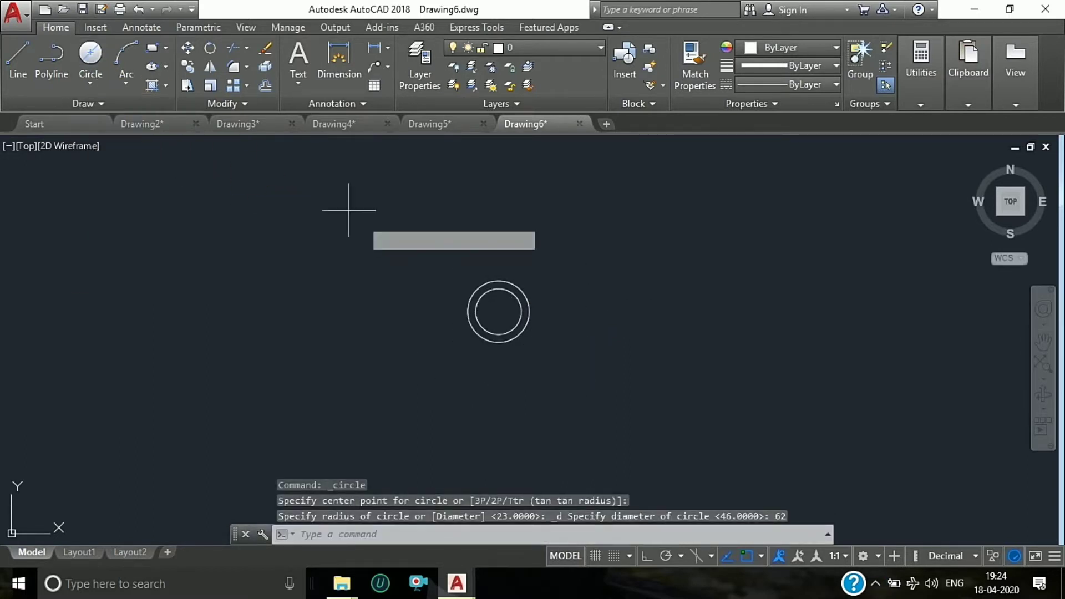
left_click(498, 312)
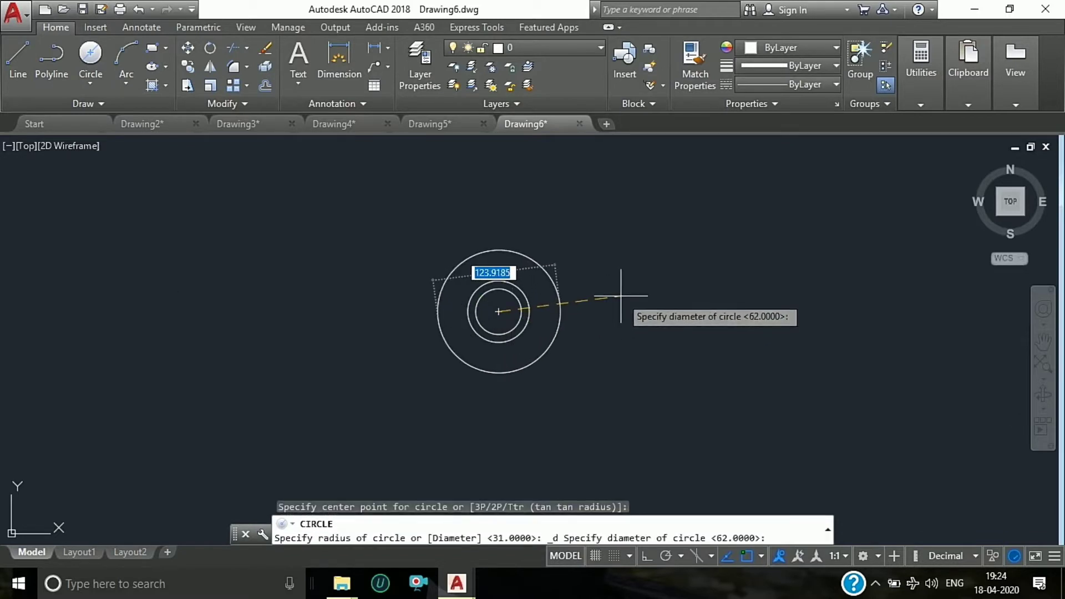
type("80")
key("Return")
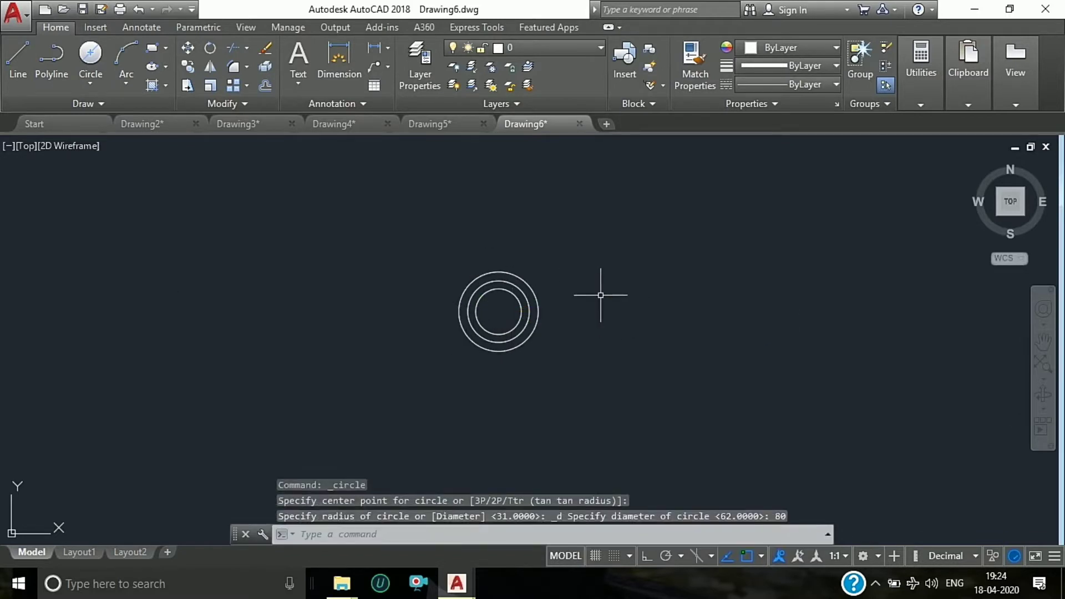
scroll(544, 270, "up", 2)
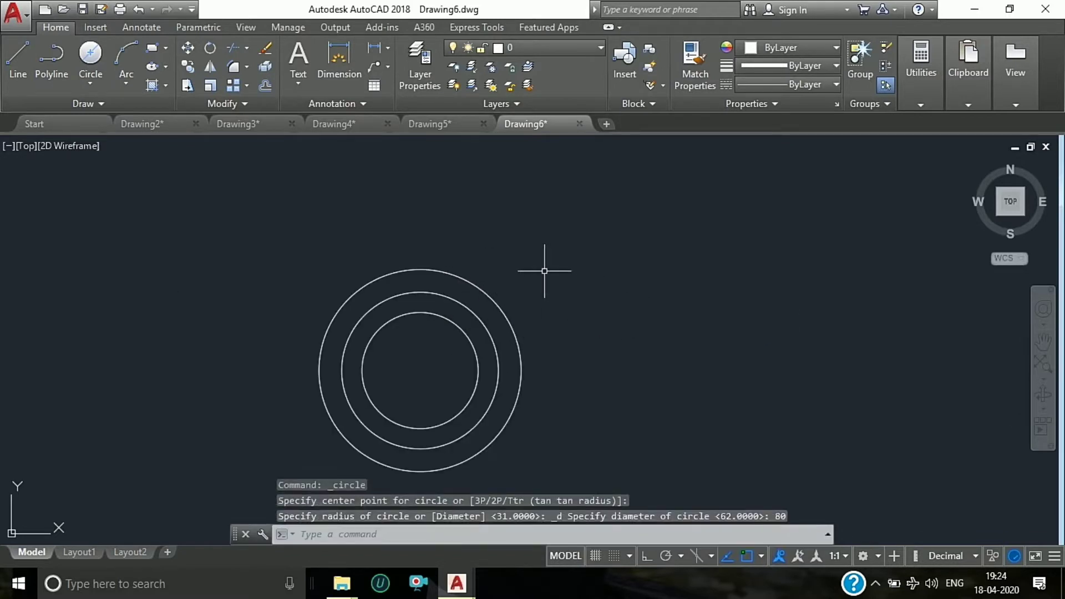
Load the CENTER linetype from the linetype library.
left_click(794, 84)
left_click(788, 161)
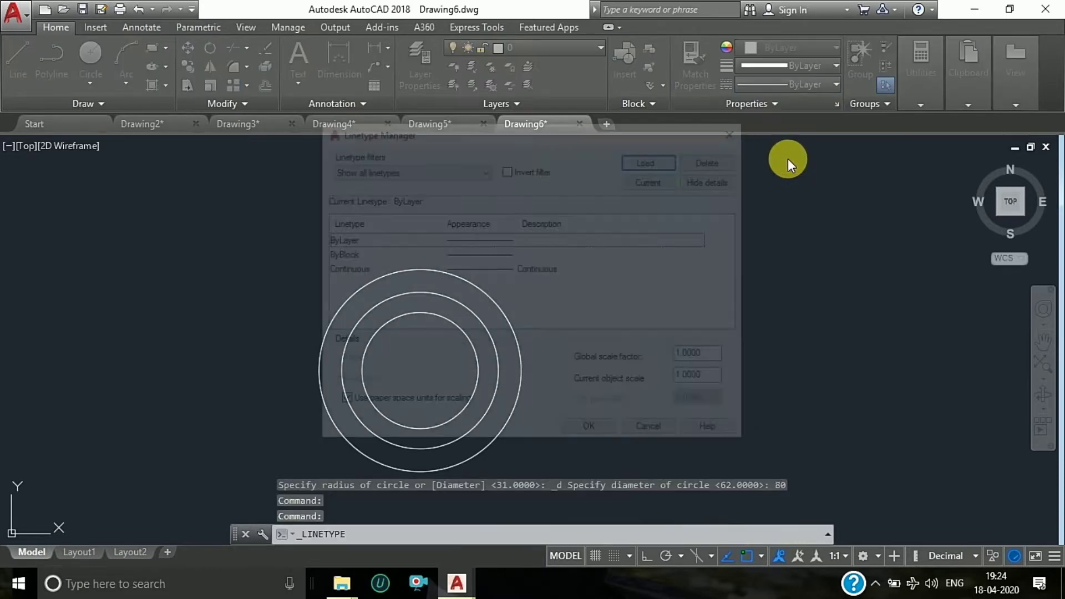
left_click(666, 165)
scroll(444, 316, "down", 2)
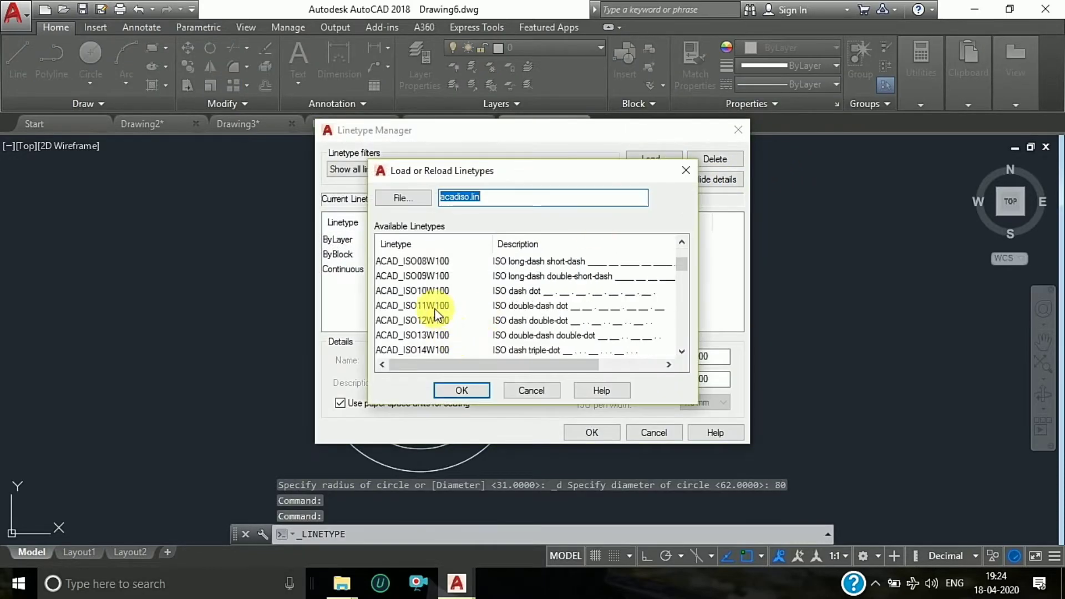
scroll(428, 304, "down", 4)
left_click(398, 262)
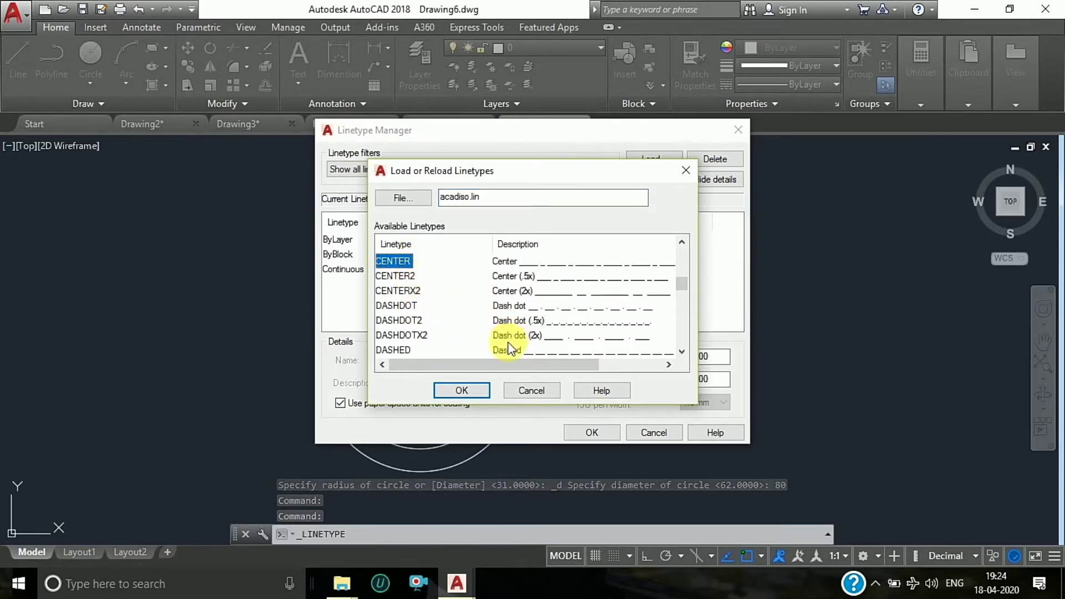
left_click(460, 389)
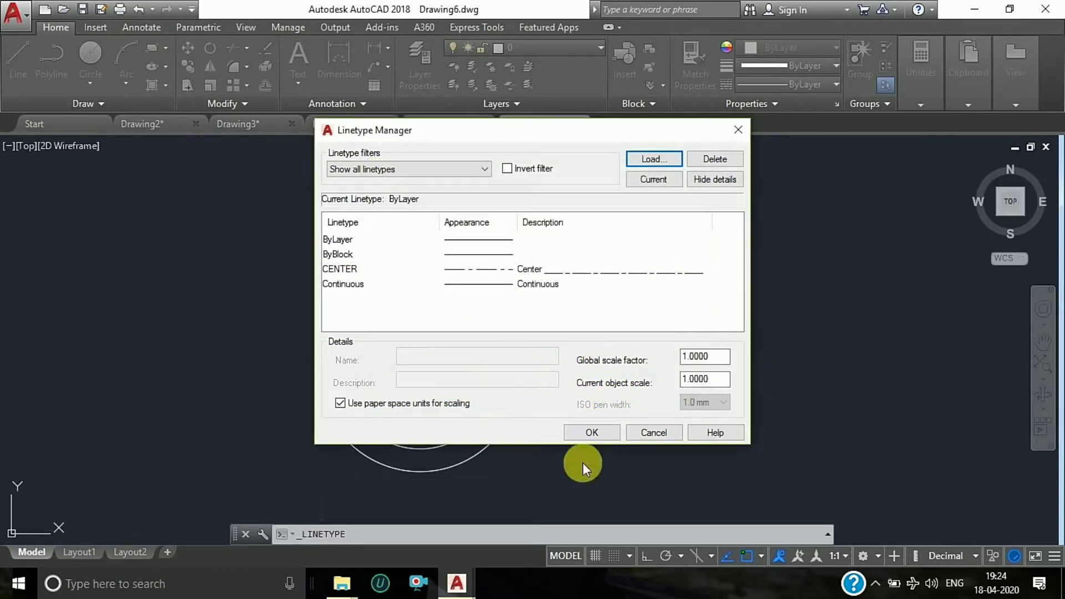
left_click(597, 434)
Give the middle Ø62 circle the CENTER linetype.
left_click(482, 323)
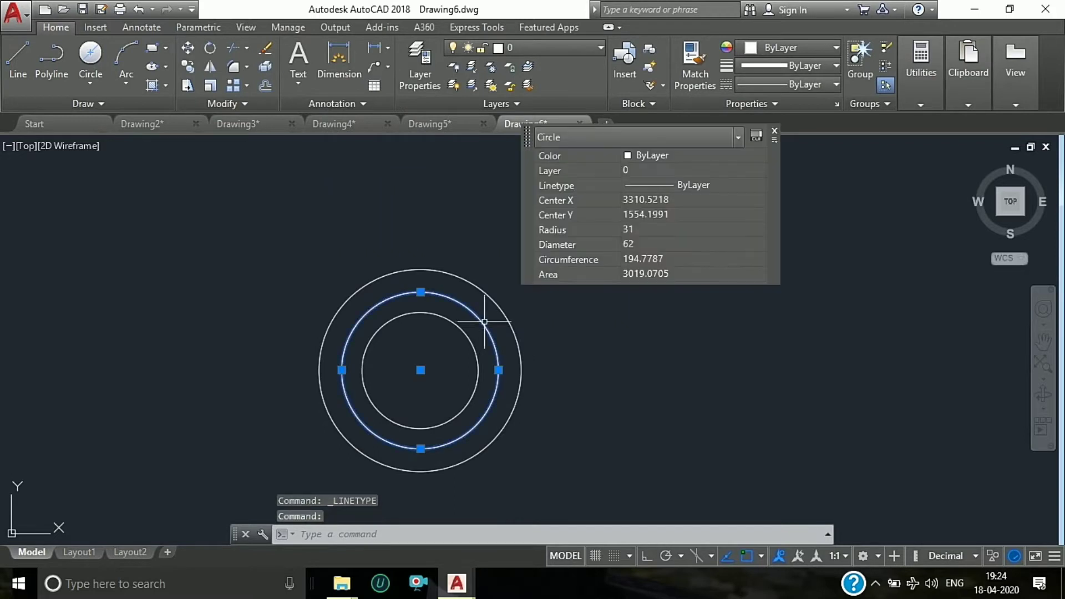
left_click(663, 192)
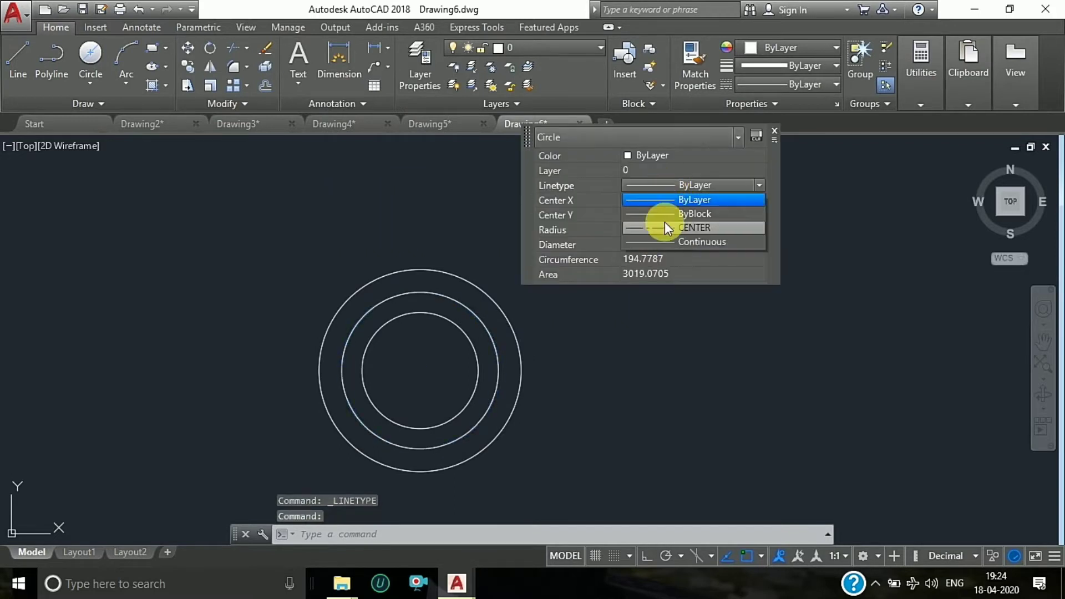
left_click(665, 222)
left_click(749, 297)
key("Escape")
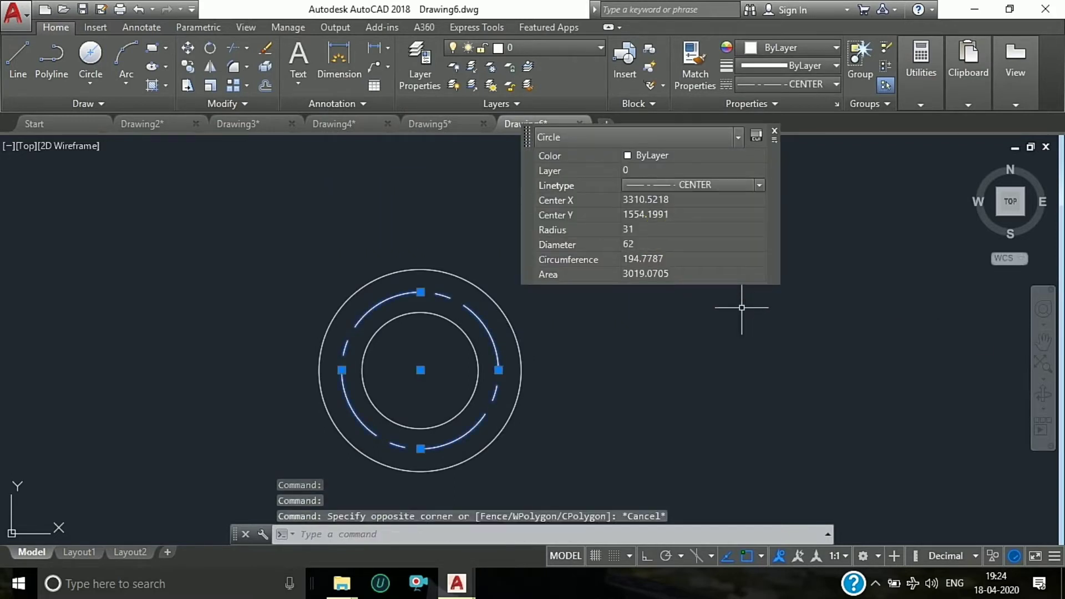
key("Escape")
key("Escape")
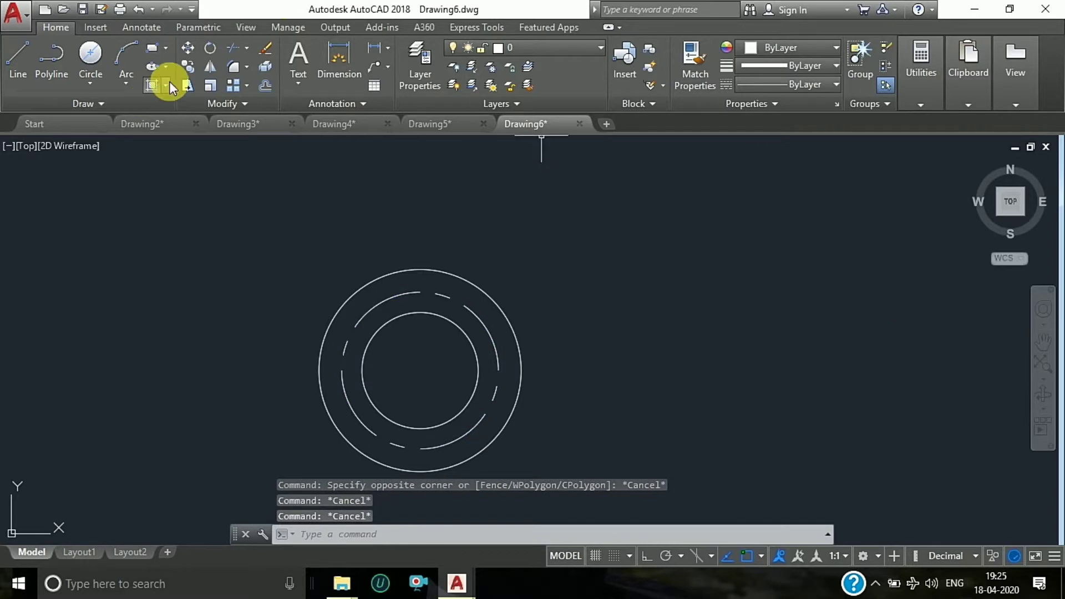
Draw a Ø10 circle at the top quadrant of the Ø62 circle.
left_click(95, 53)
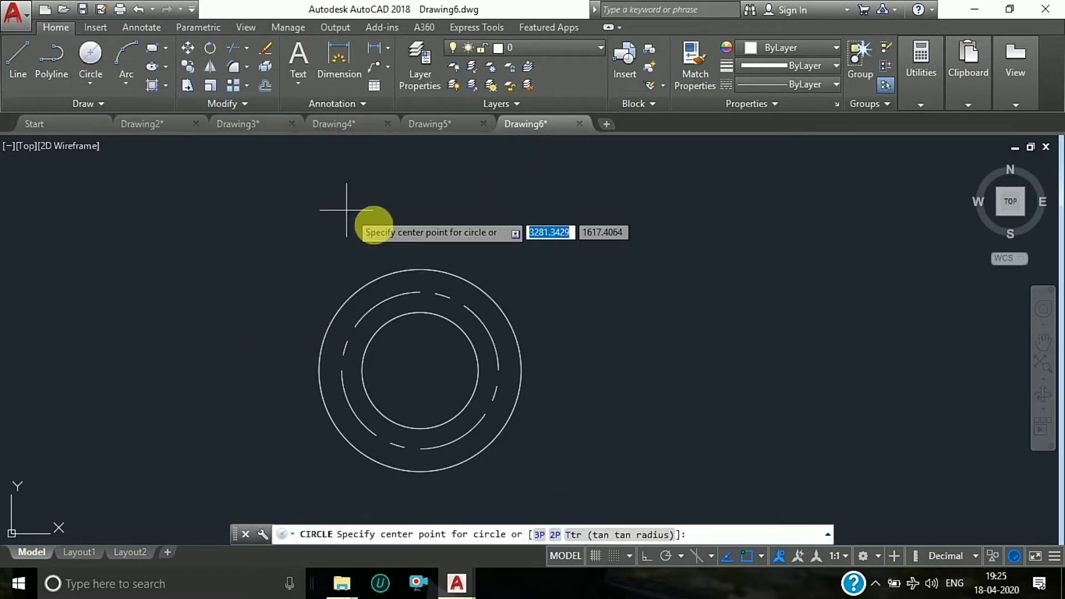
left_click(420, 292)
type("10")
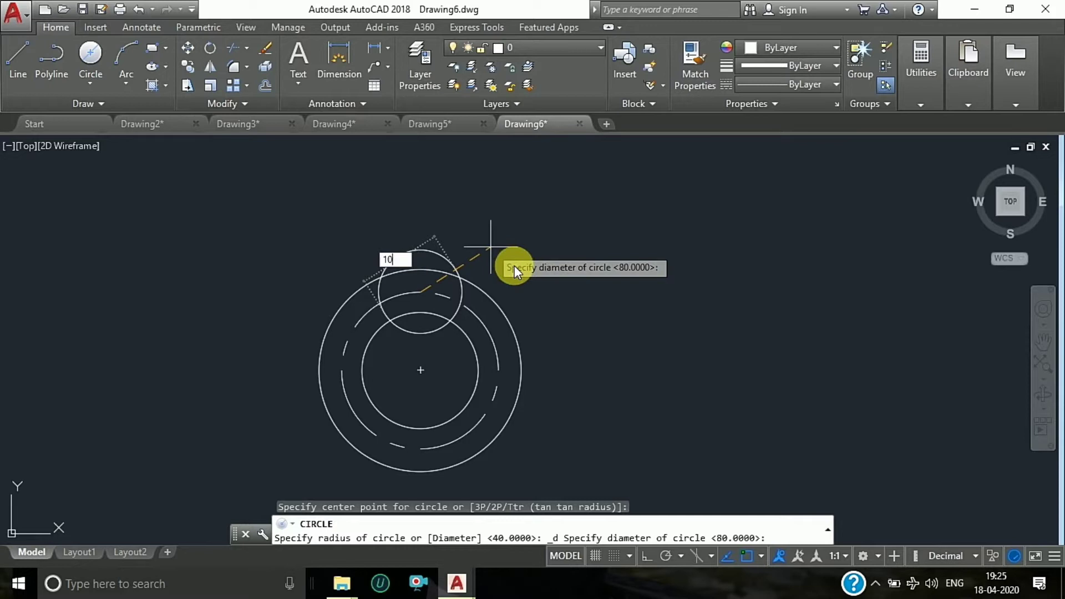
key("Return")
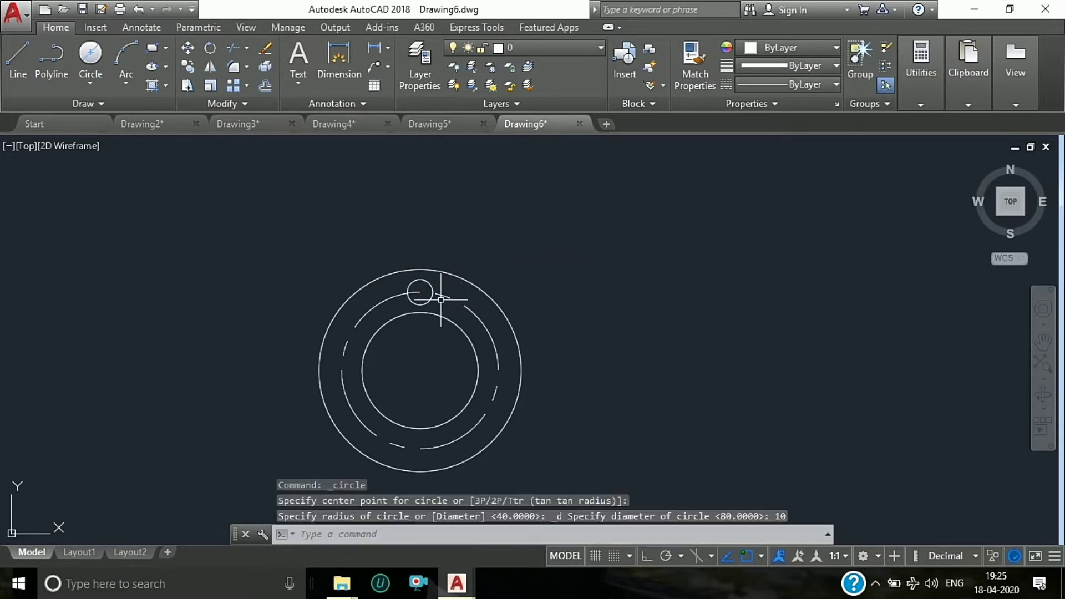
Polar-array the Ø10 circle into six copies about the flange centre.
left_click(433, 292)
type("A")
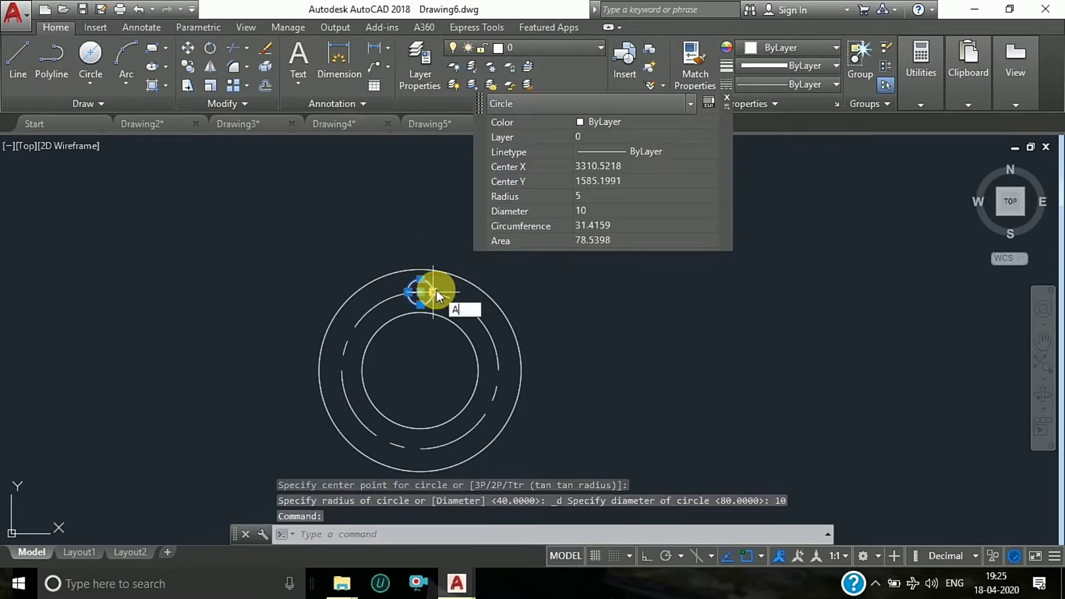
type("R")
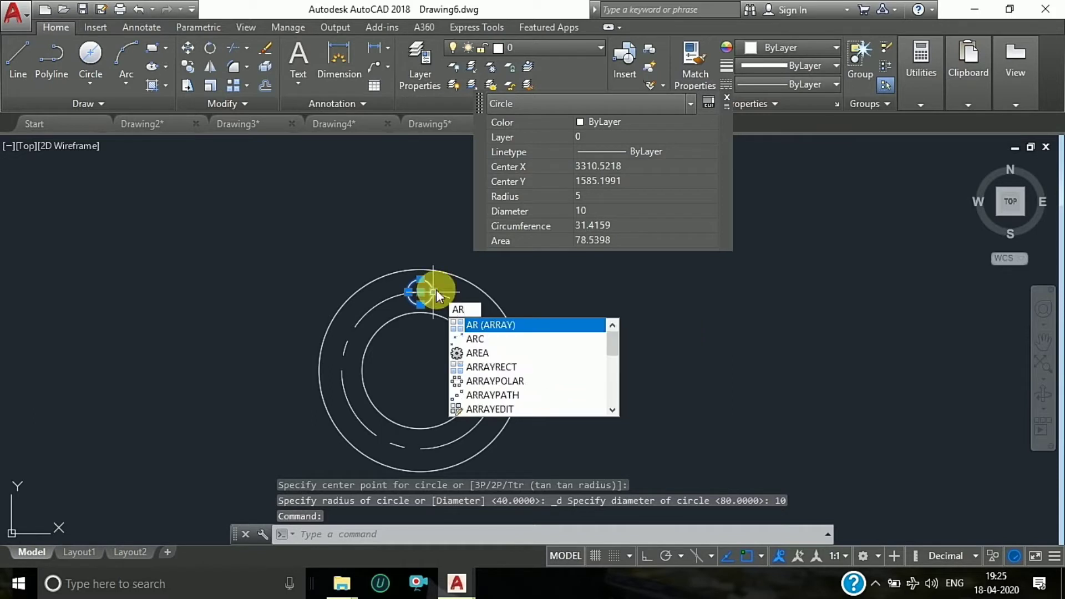
key("Return")
left_click(481, 362)
type("PO")
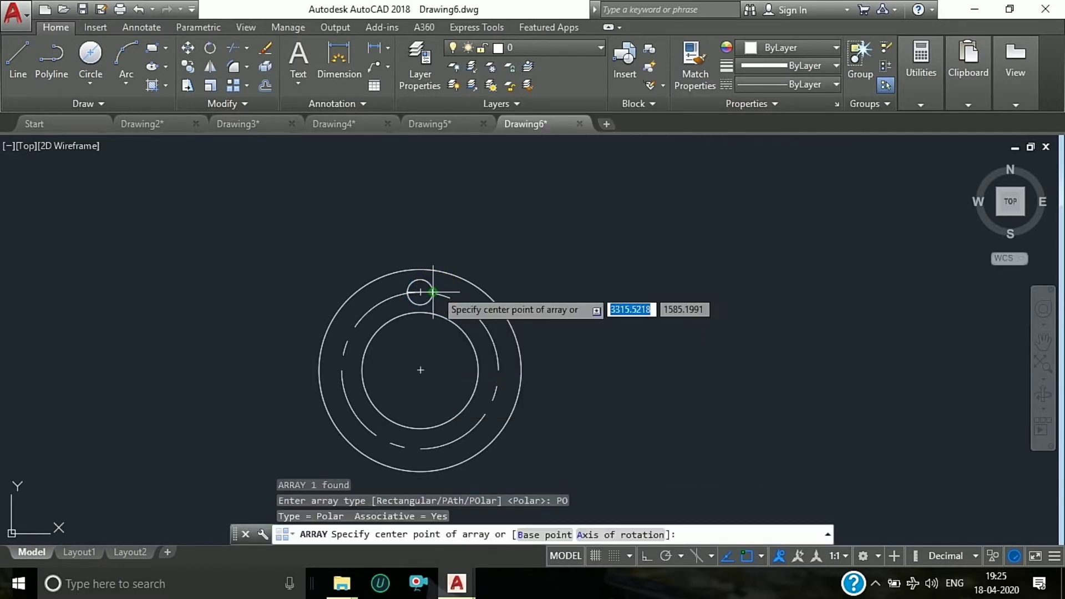
left_click(421, 370)
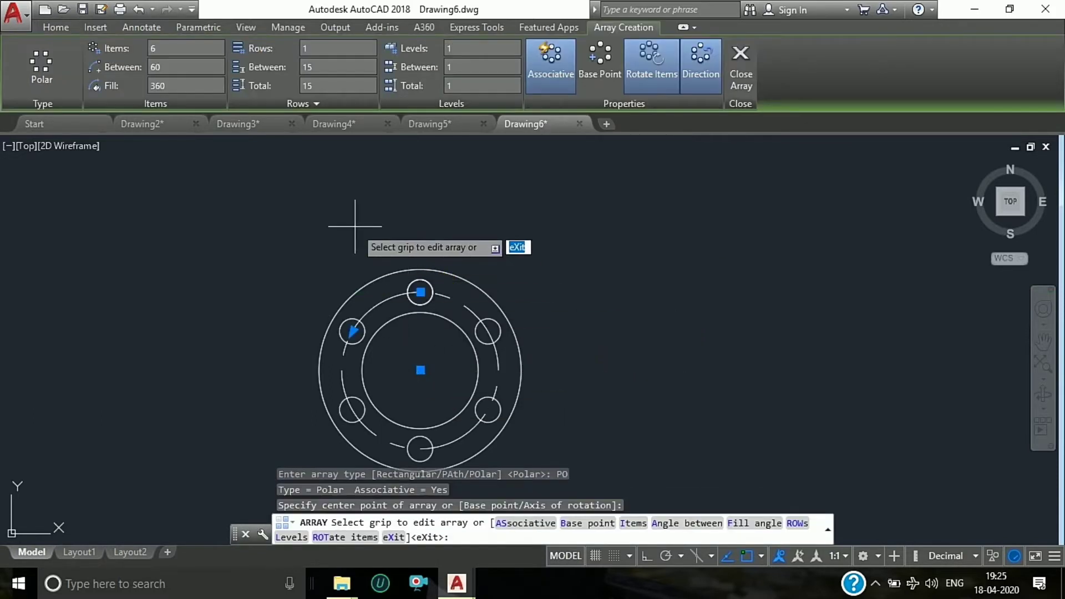
key("Escape")
key("Escape")
key("Escape")
scroll(562, 267, "down", 2)
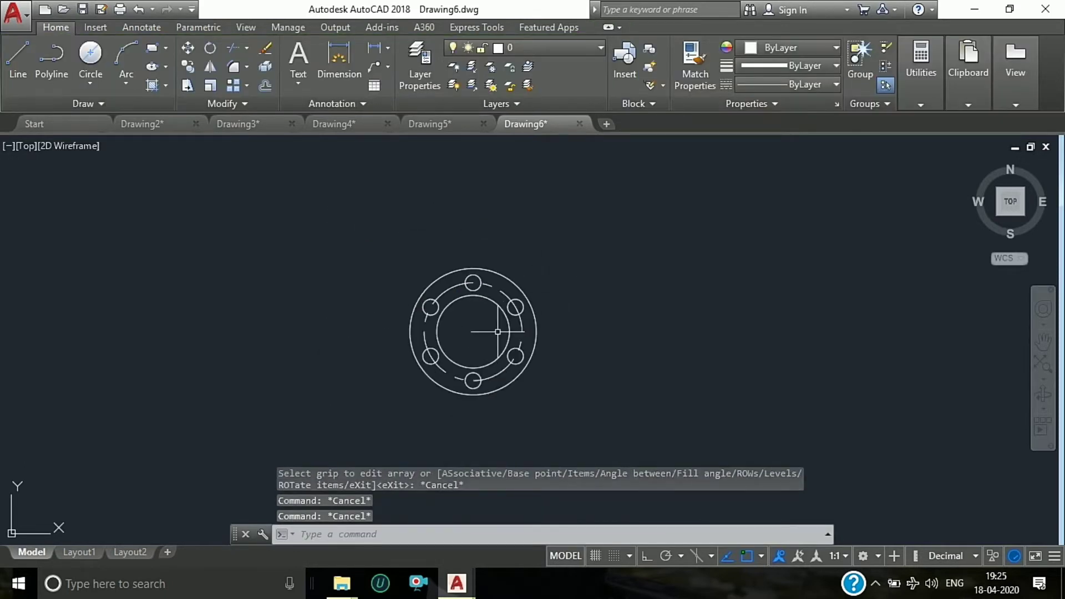
scroll(498, 332, "up", 2)
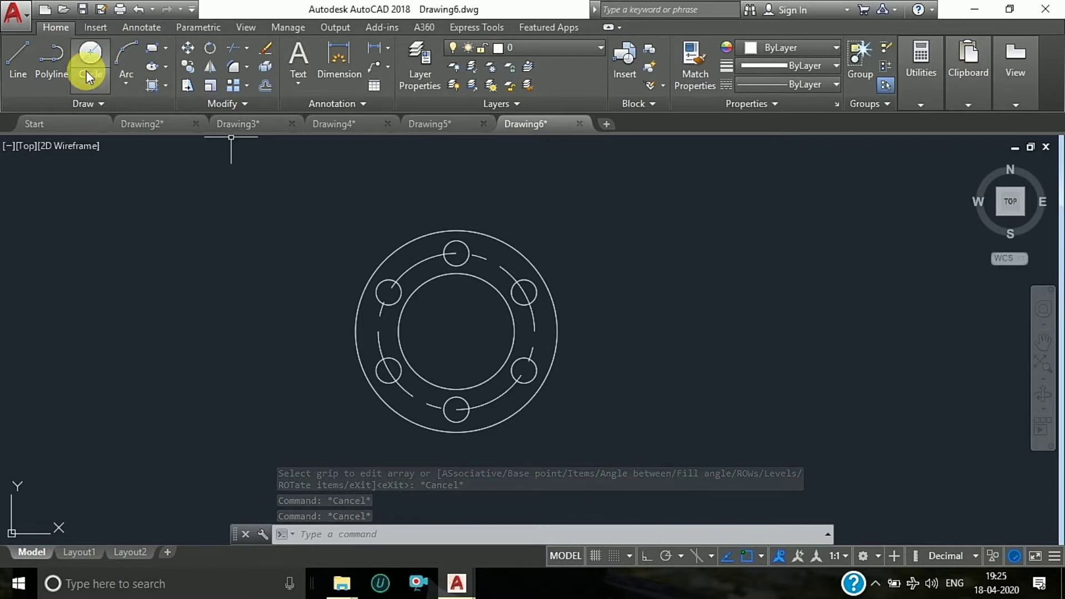
Draw a horizontal line across the flange with Ortho on.
left_click(23, 55)
scroll(459, 332, "down", 3)
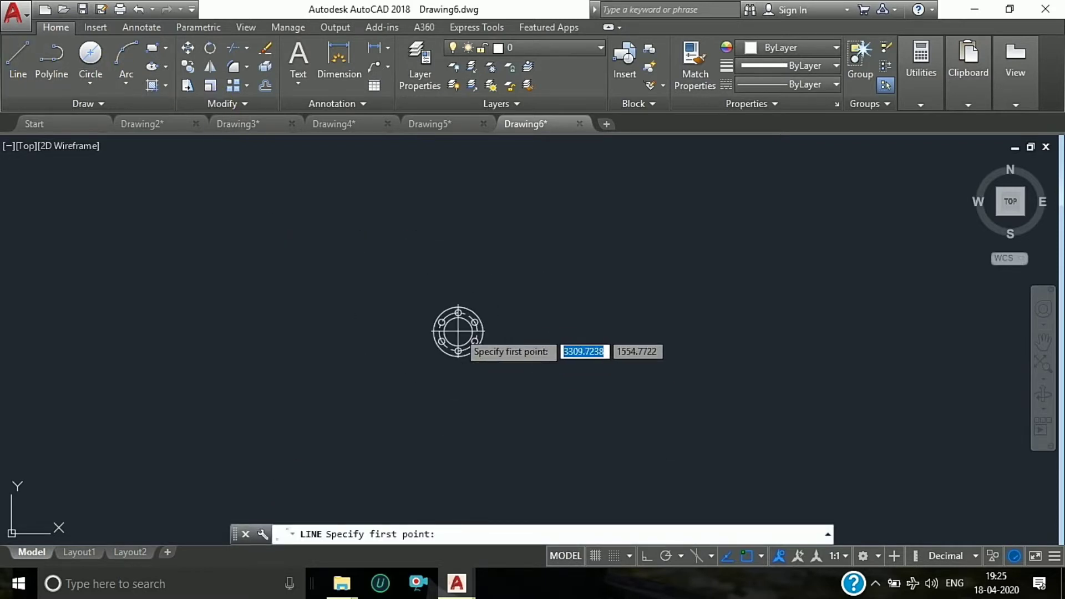
left_click(414, 332)
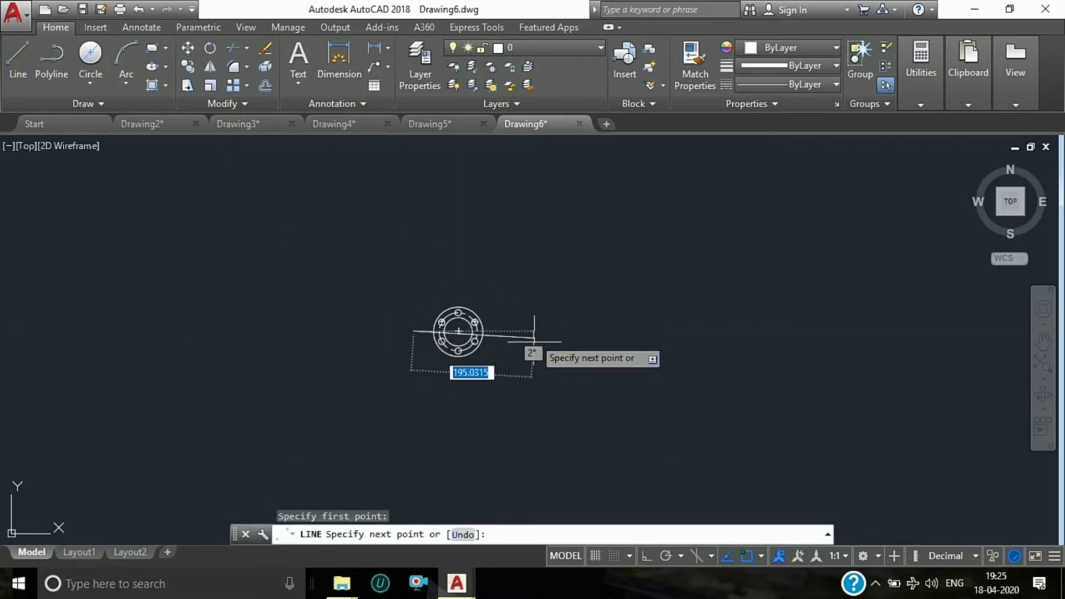
left_click(650, 558)
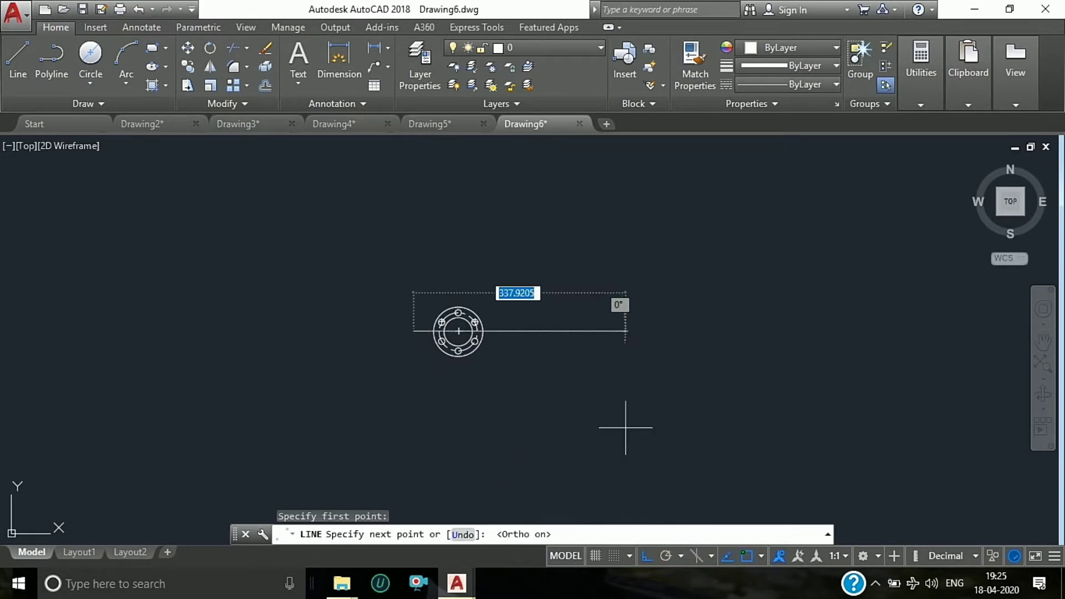
left_click(520, 332)
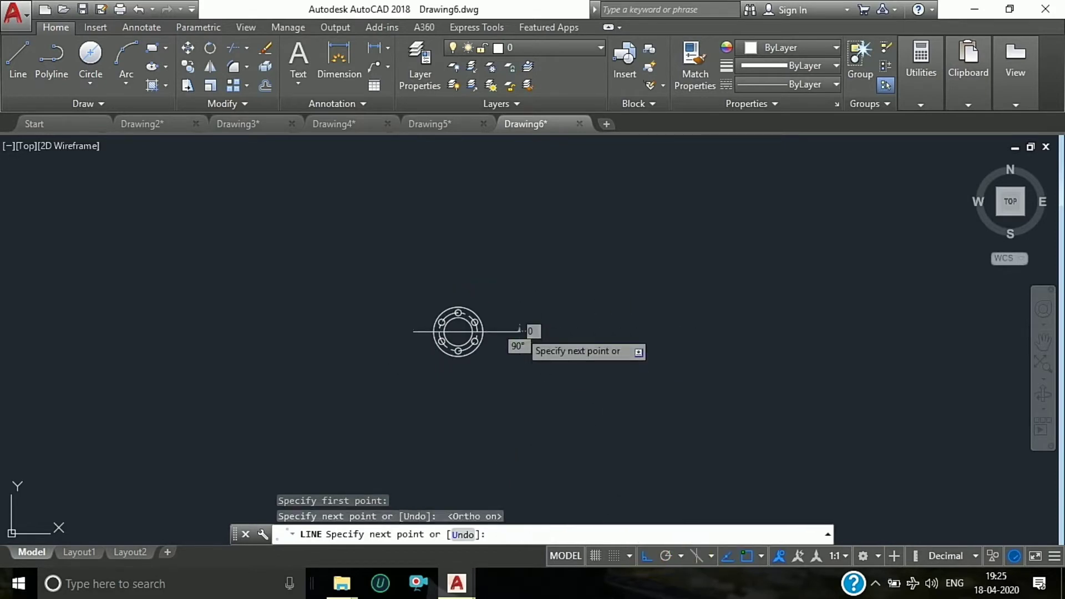
key("Escape")
Offset the horizontal line 60 upward.
key("Return")
type("60")
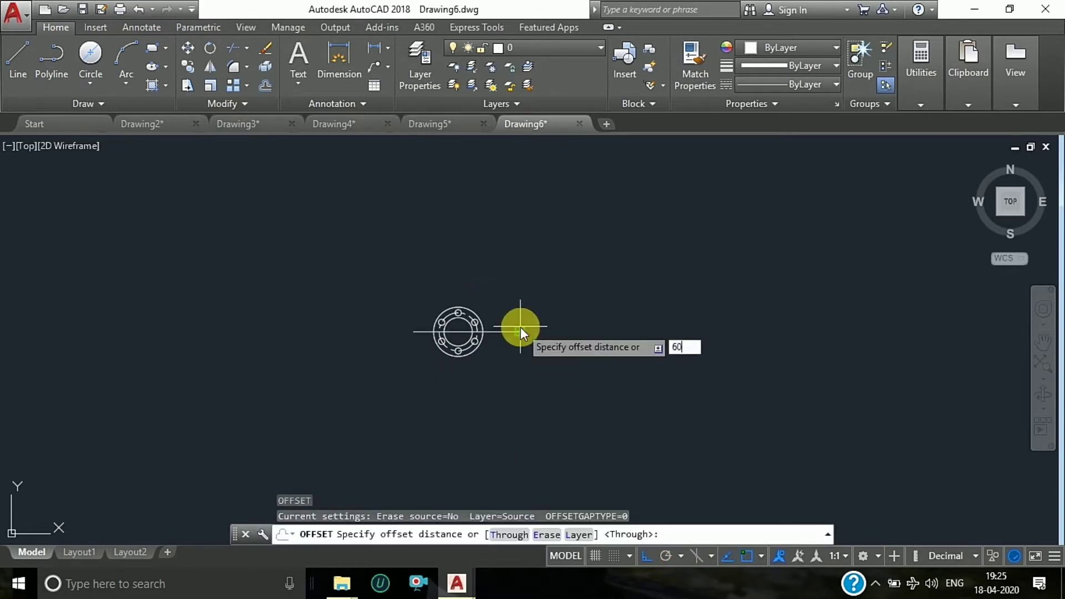
key("Return")
left_click(493, 332)
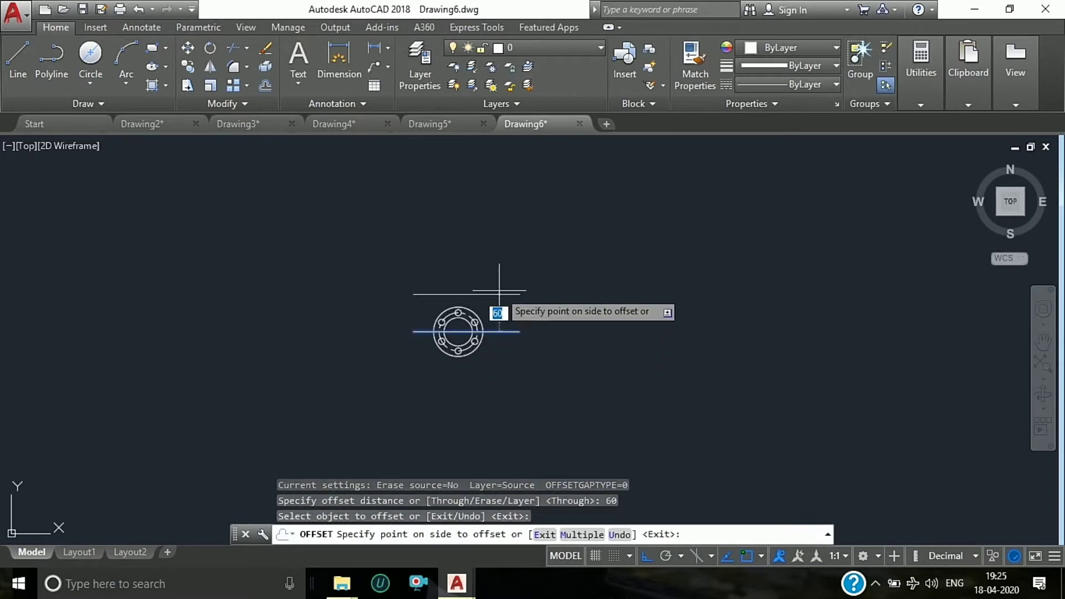
left_click(491, 278)
scroll(511, 331, "up", 4)
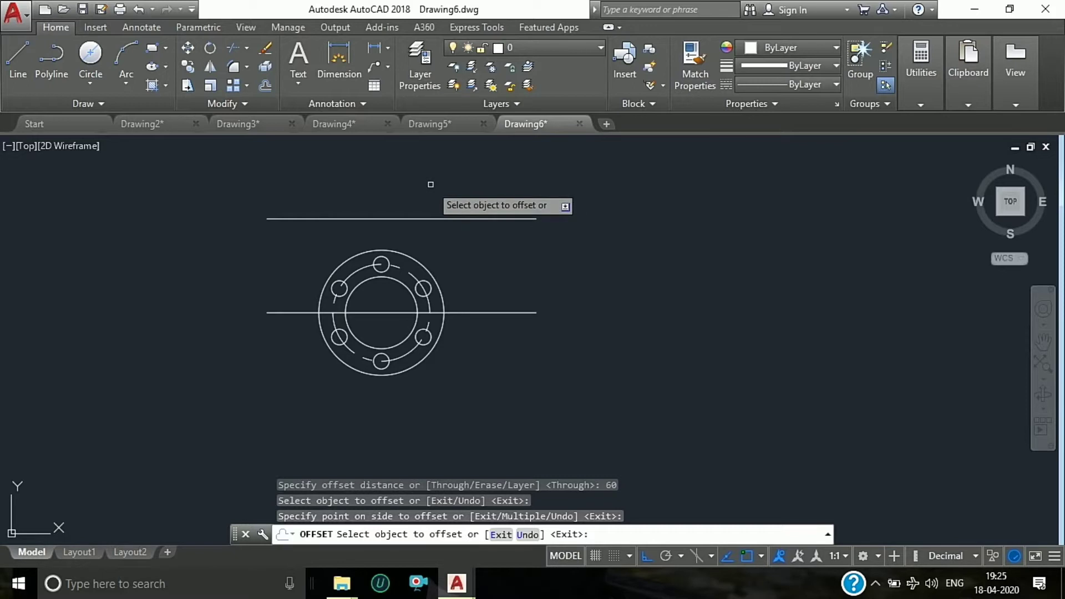
Draw a vertical line from the flange centre up to the offset line.
left_click(18, 56)
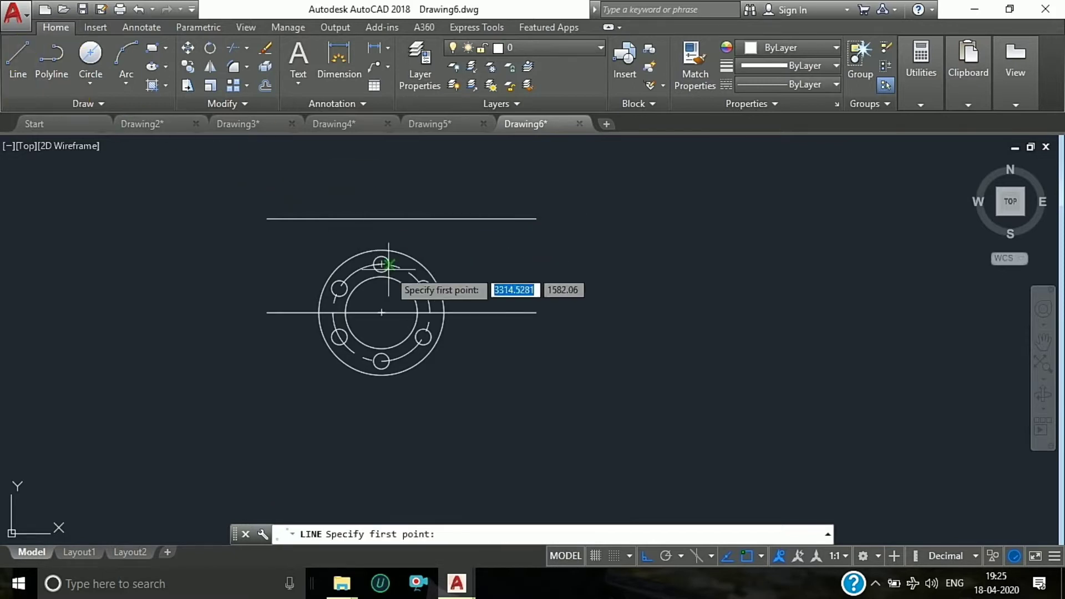
left_click(381, 313)
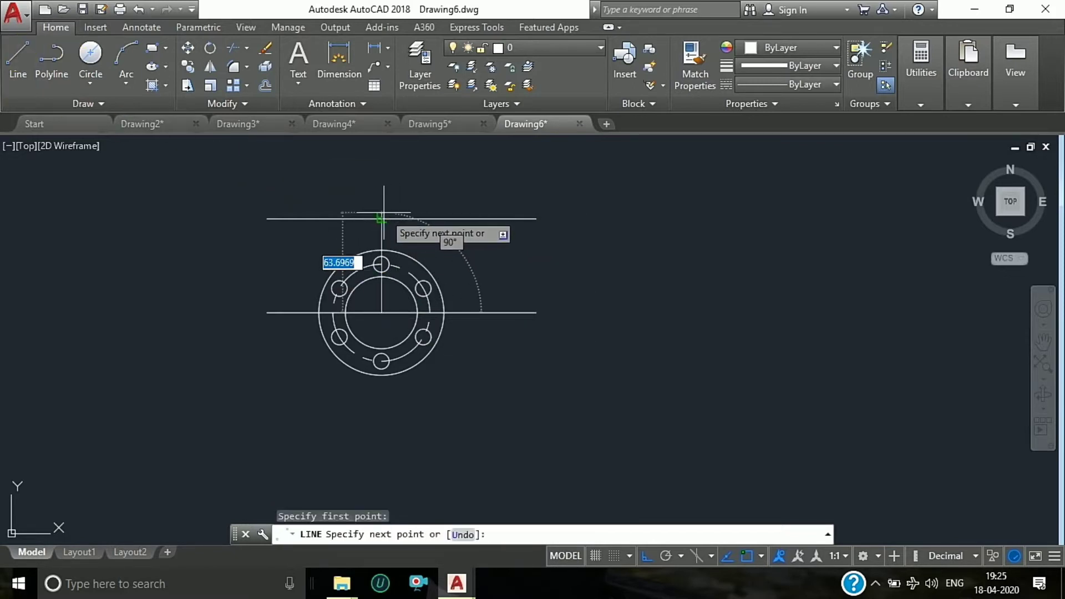
left_click(383, 216)
key("Escape")
key("Escape")
type("C")
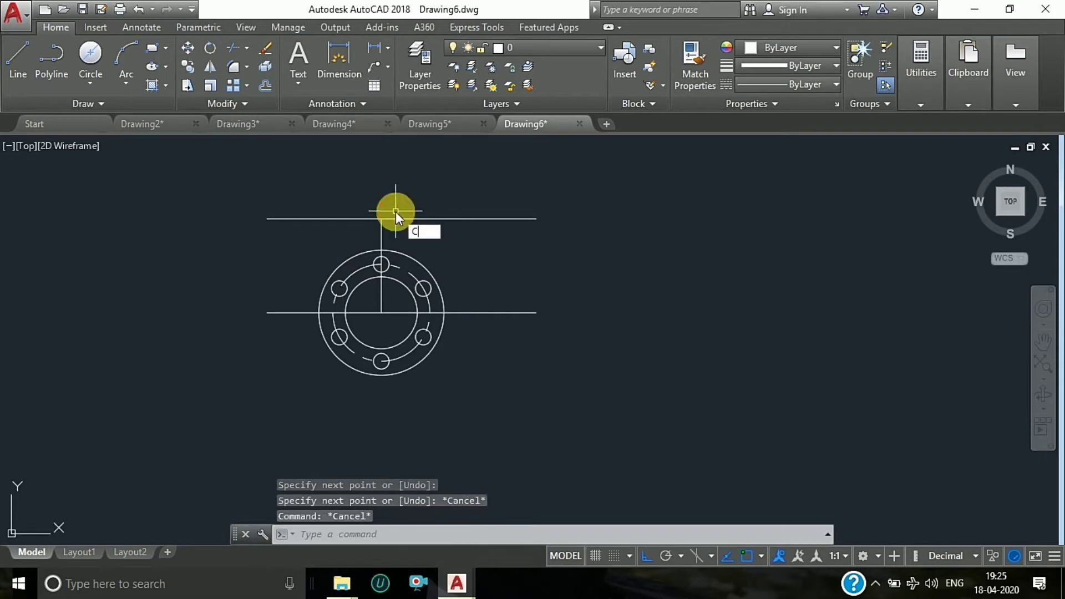
key("Return")
Draw a radius-22 circle centred at the vertical and upper lines' intersection.
scroll(391, 213, "up", 4)
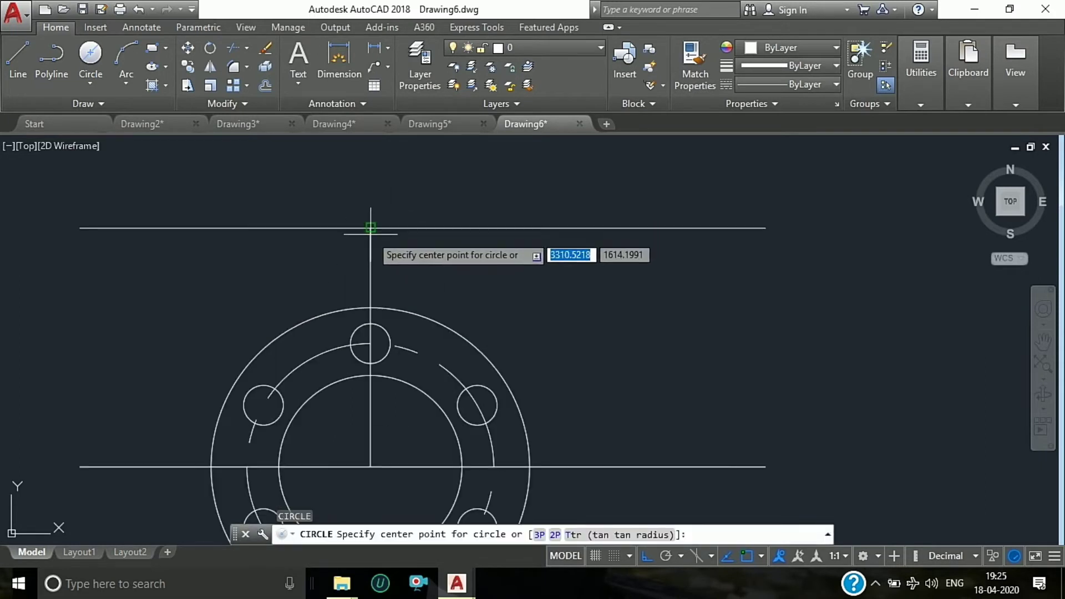
left_click(371, 227)
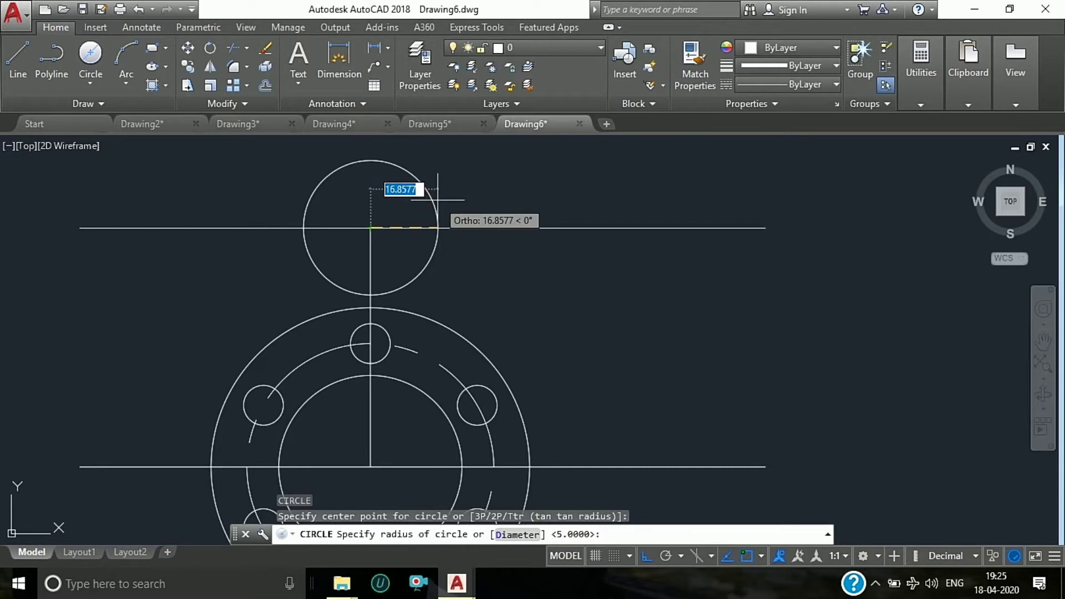
type("223")
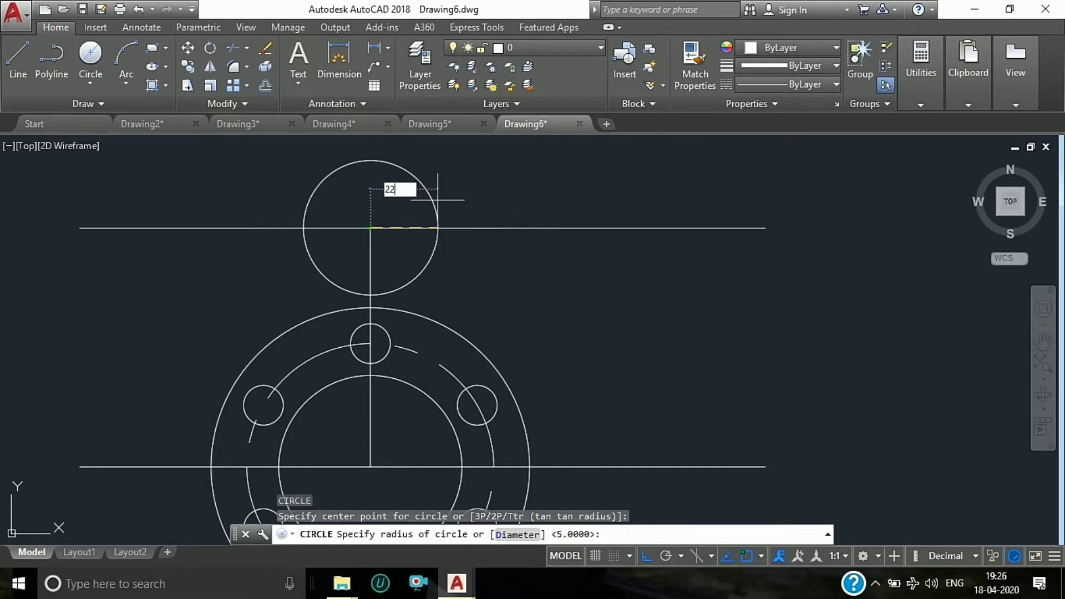
key("Return")
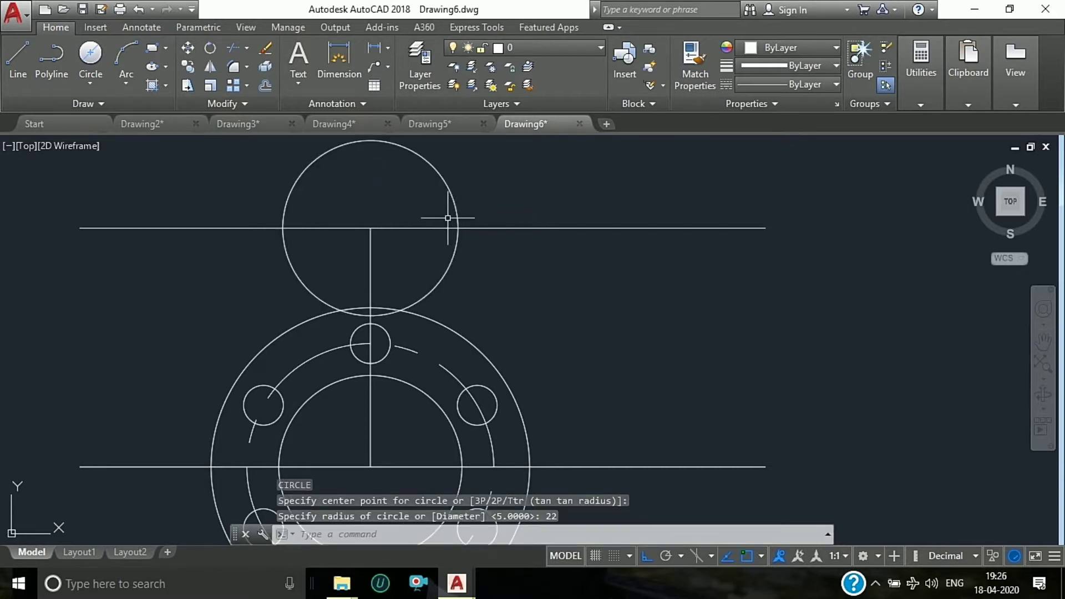
Erase the radius-22 circle above the flange.
scroll(396, 237, "down", 2)
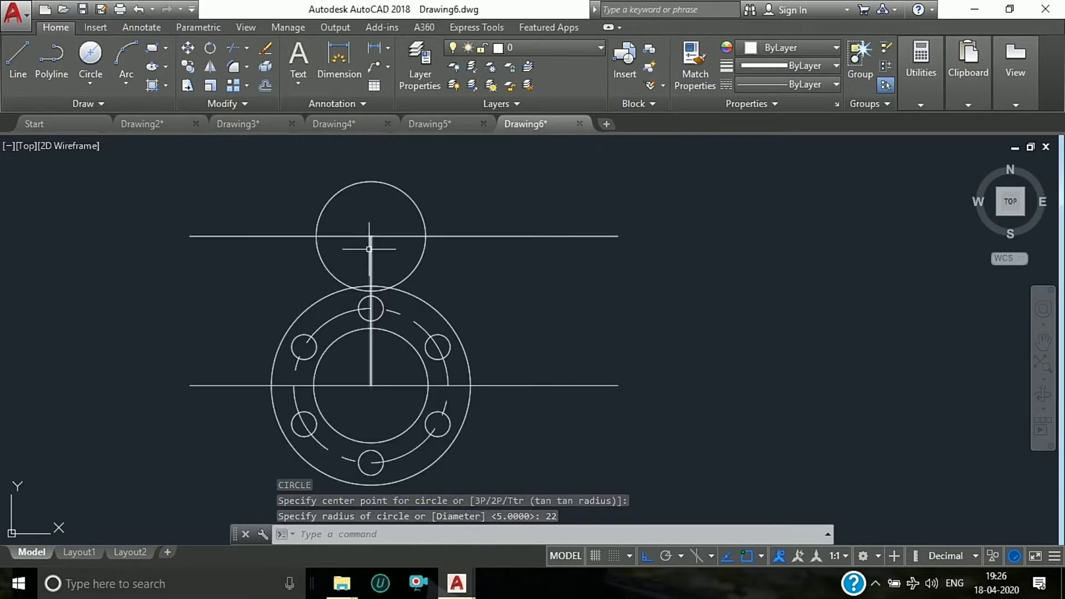
left_click(395, 179)
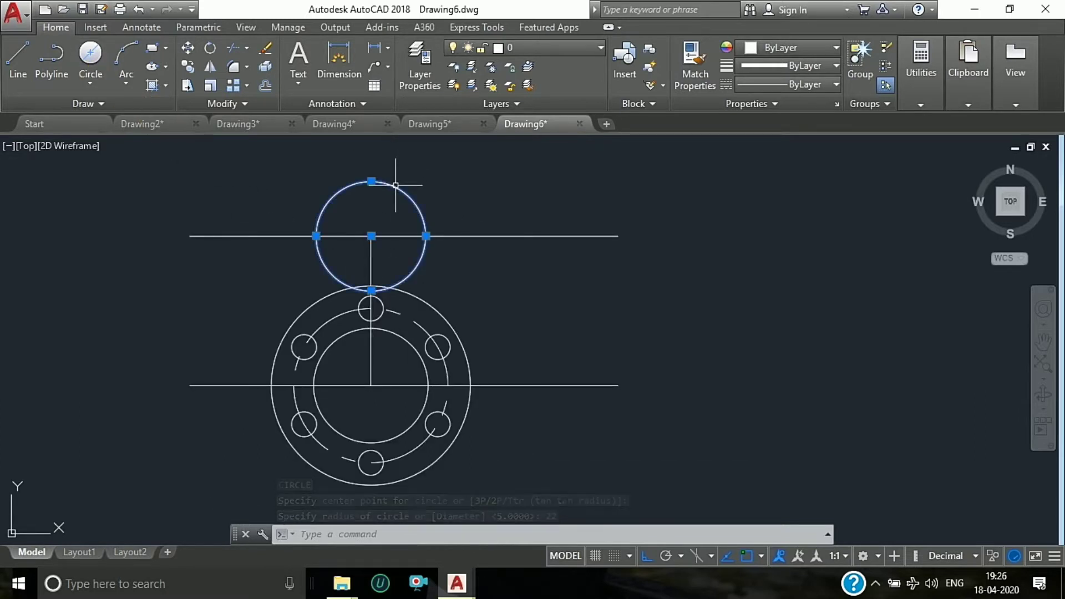
key("Delete")
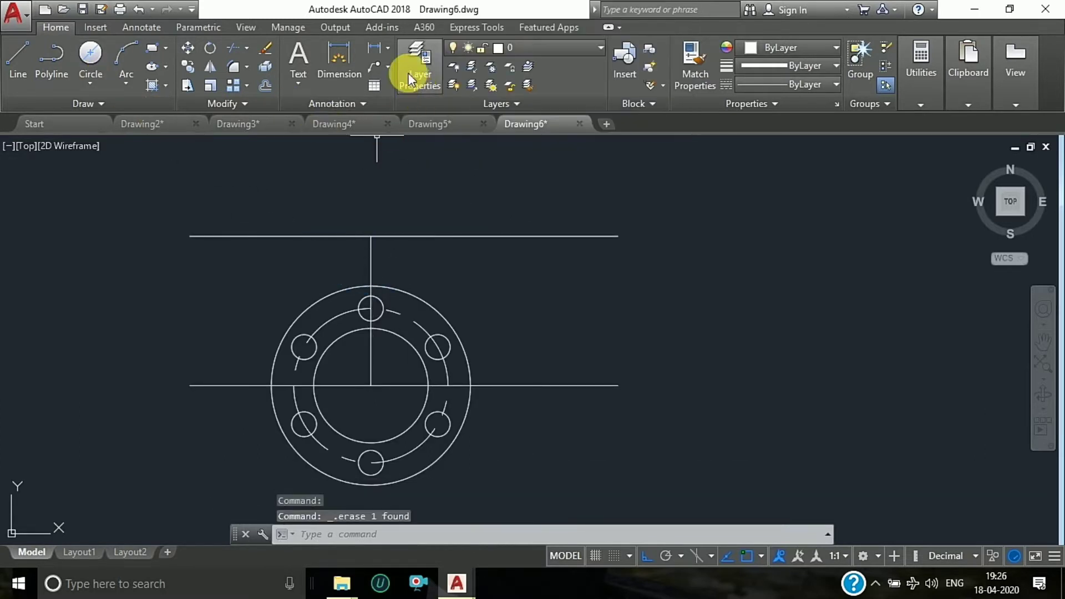
Start a linear dimension between the two lines' right ends, then cancel it.
left_click(339, 56)
left_click(604, 232)
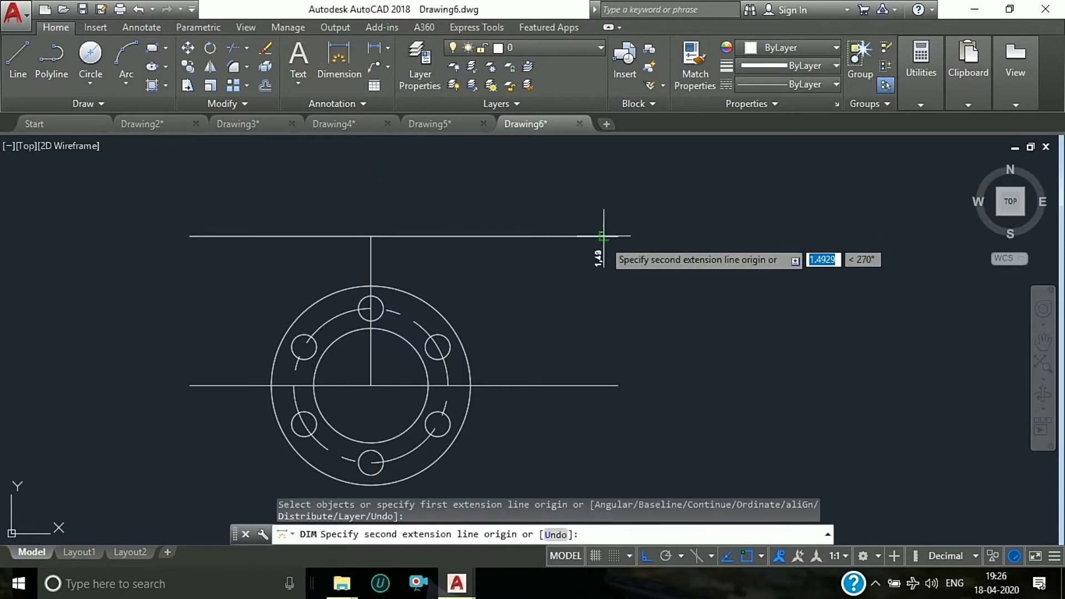
left_click(342, 66)
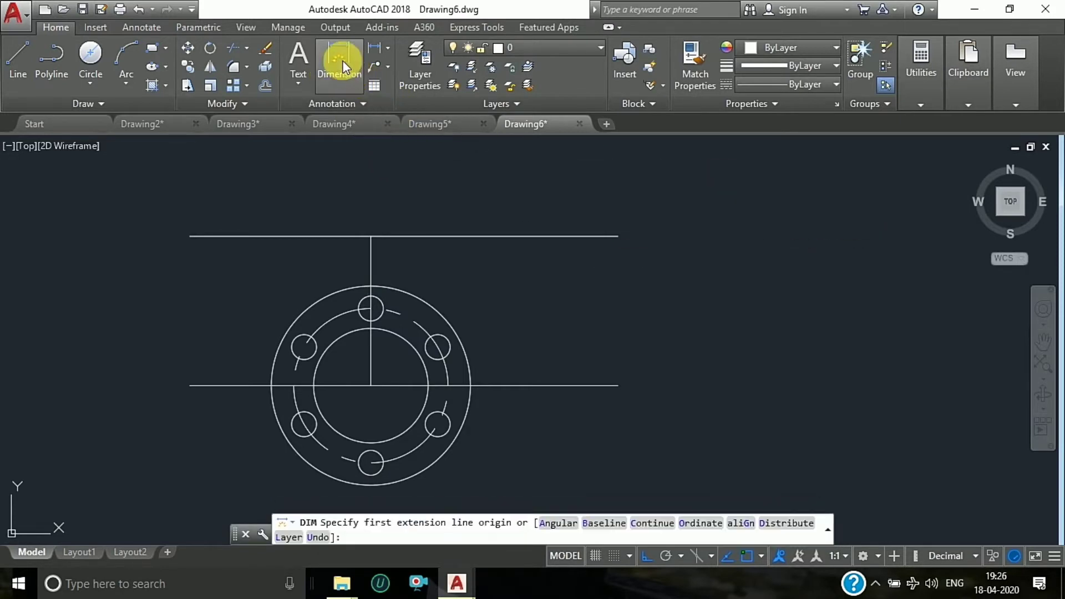
left_click(588, 237)
left_click(615, 385)
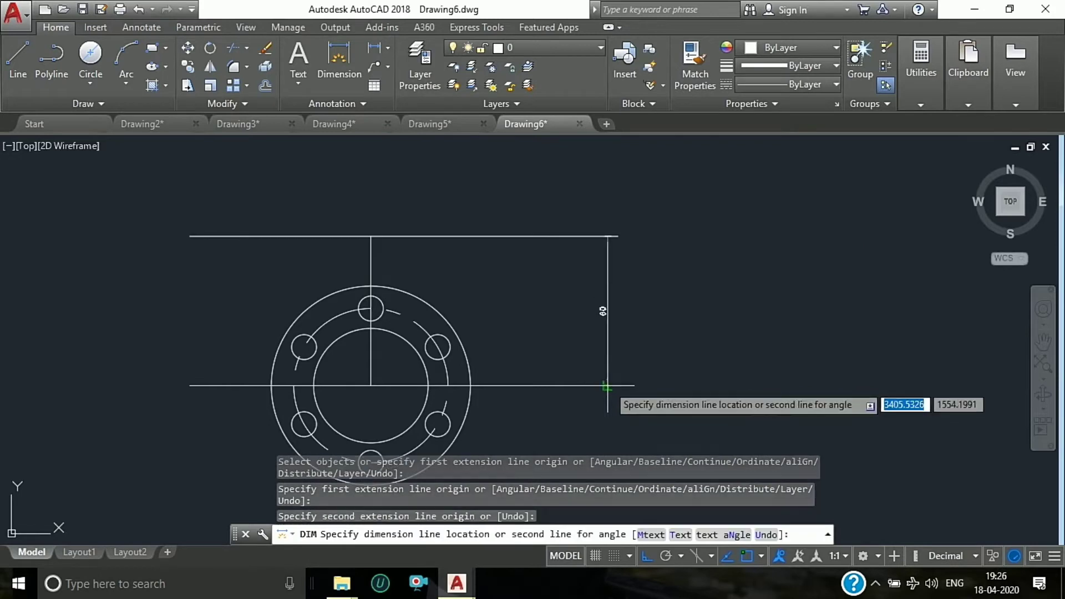
scroll(615, 386, "up", 5)
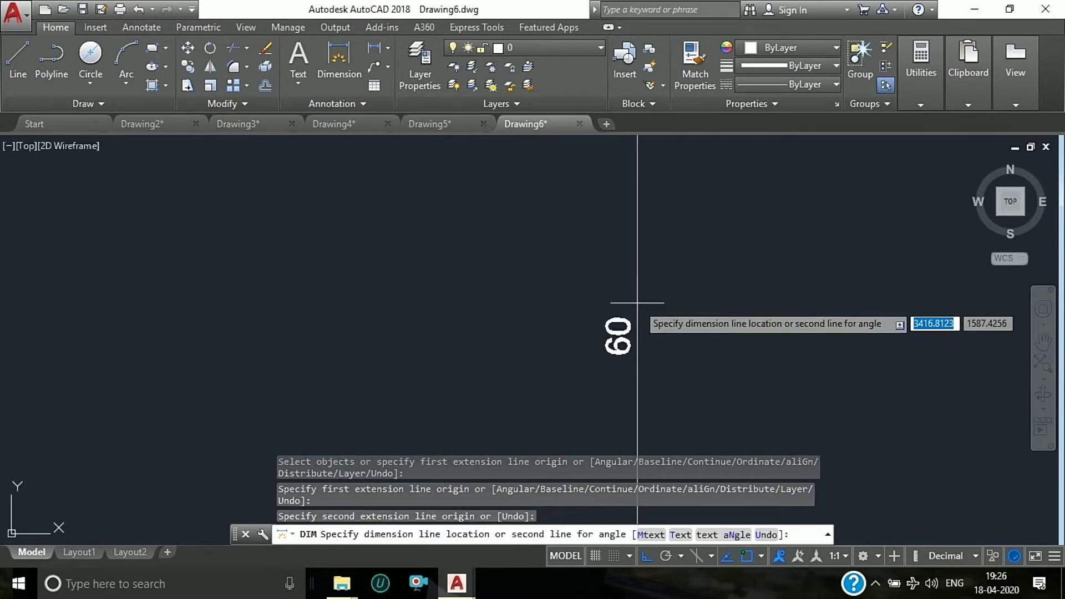
key("Escape")
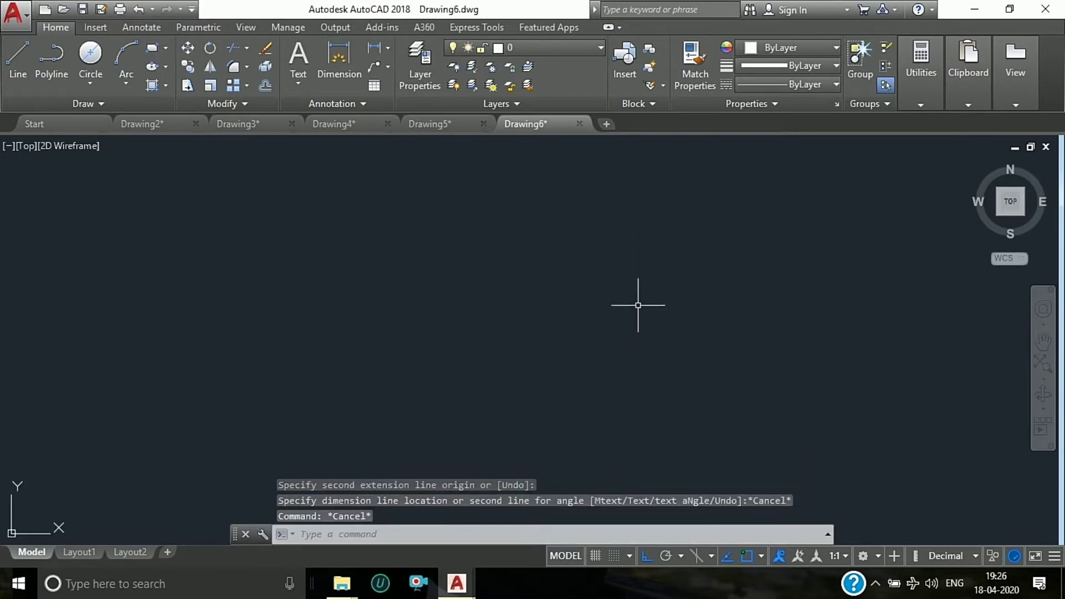
Draw a radius-18 circle at the top of the vertical line.
left_click(90, 83)
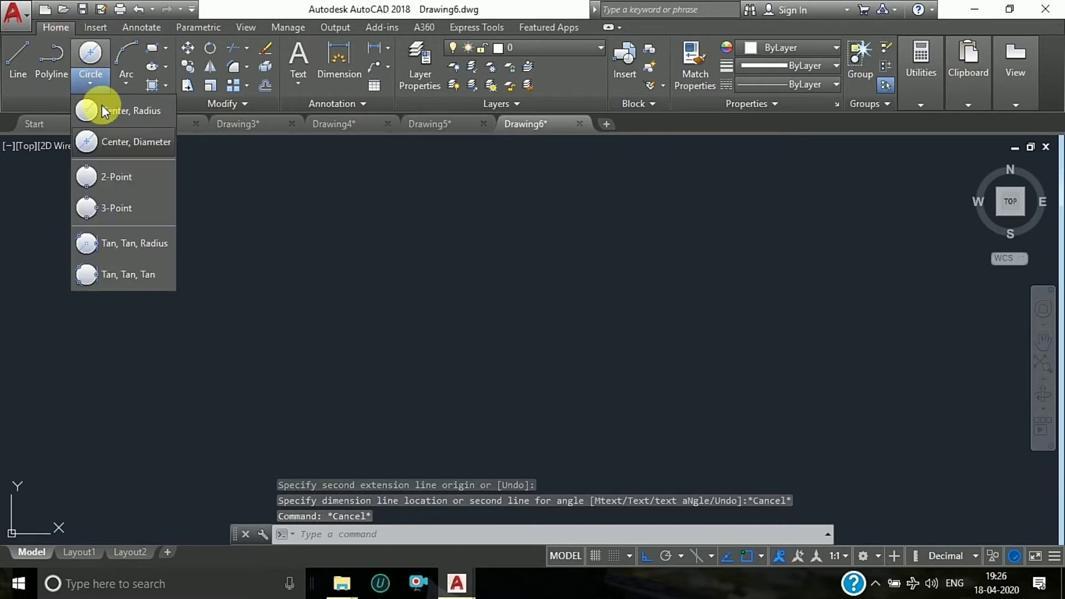
scroll(440, 238, "down", 4)
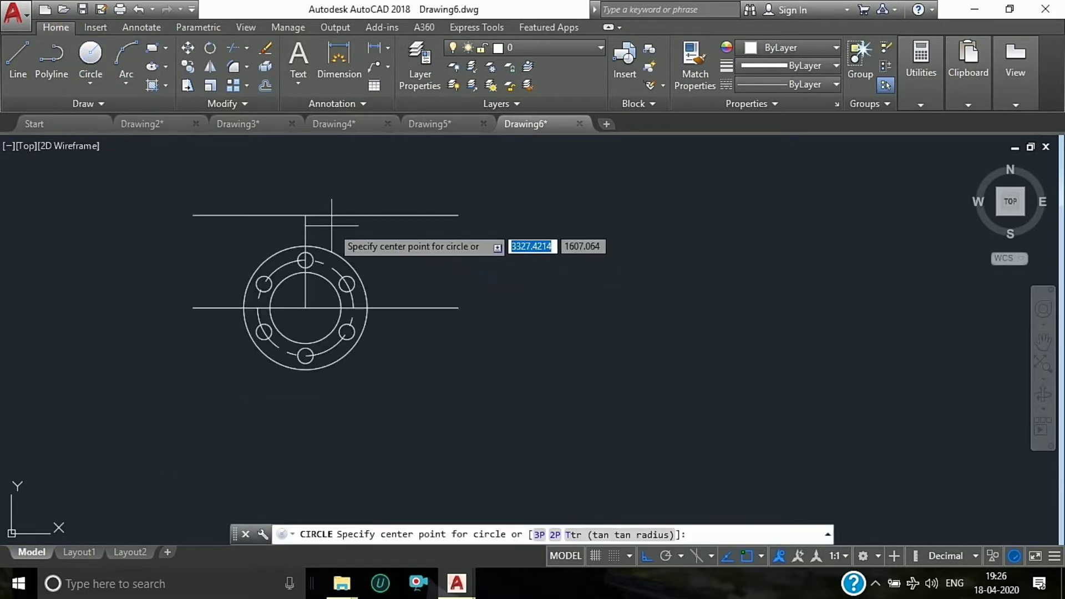
left_click(306, 215)
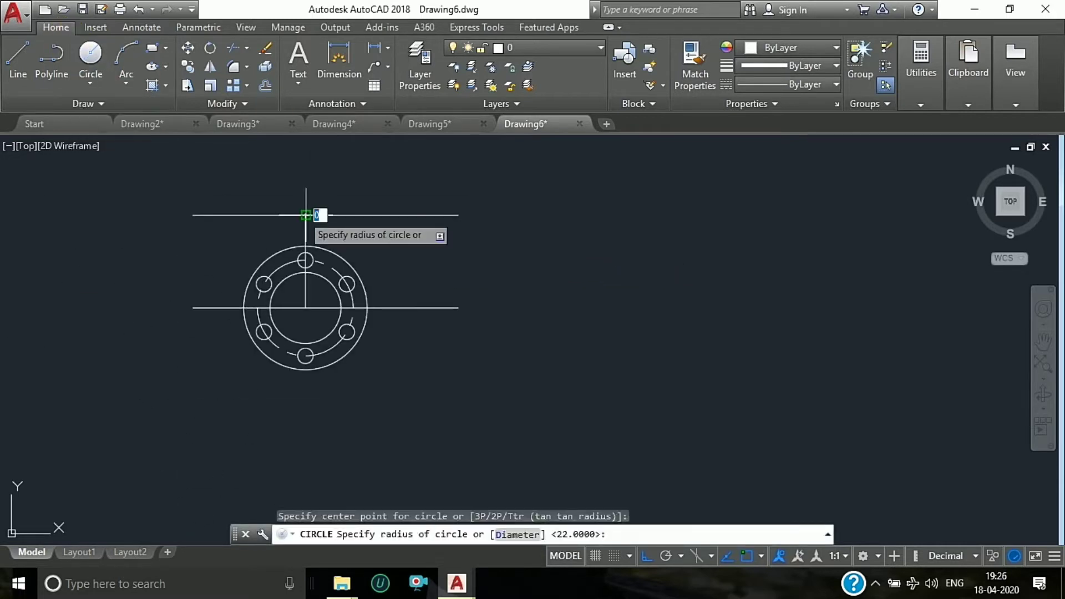
scroll(306, 207, "up", 2)
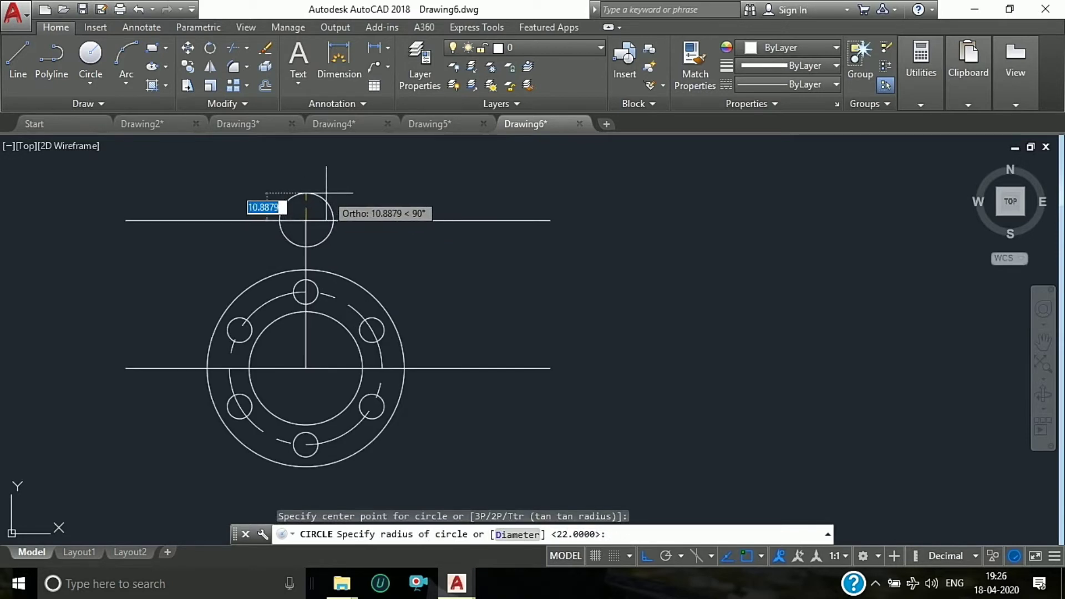
type("18")
key("Return")
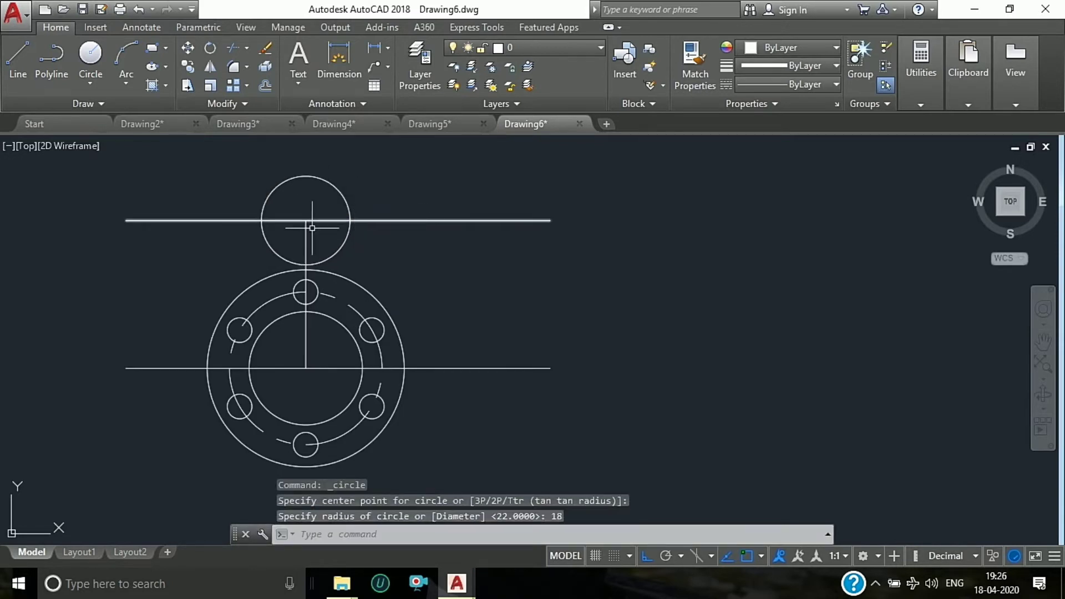
scroll(297, 219, "up", 2)
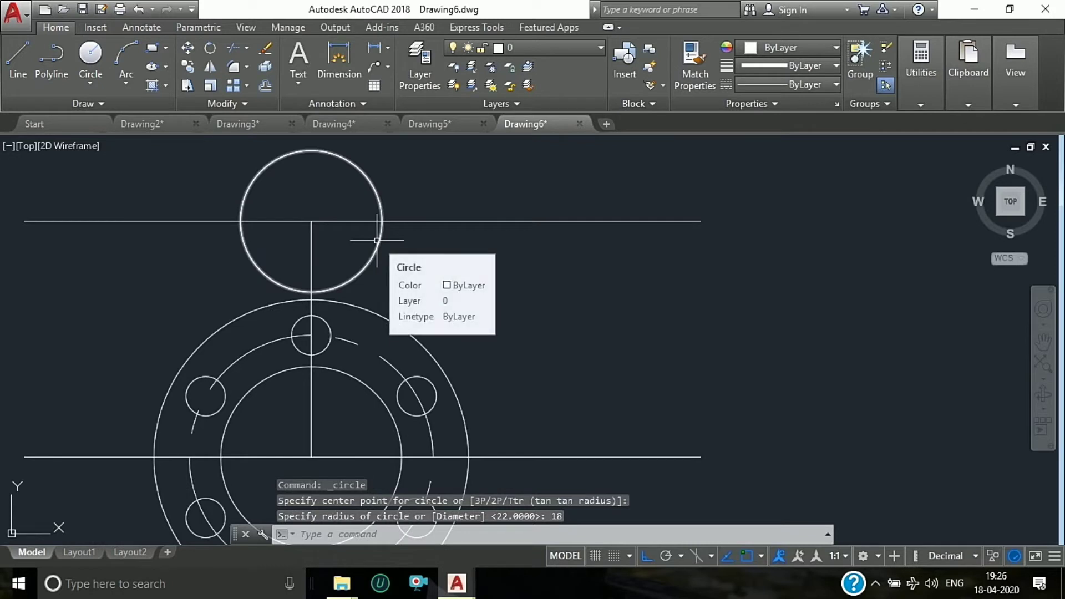
Add a concentric Ø22 circle at the same intersection.
left_click(110, 67)
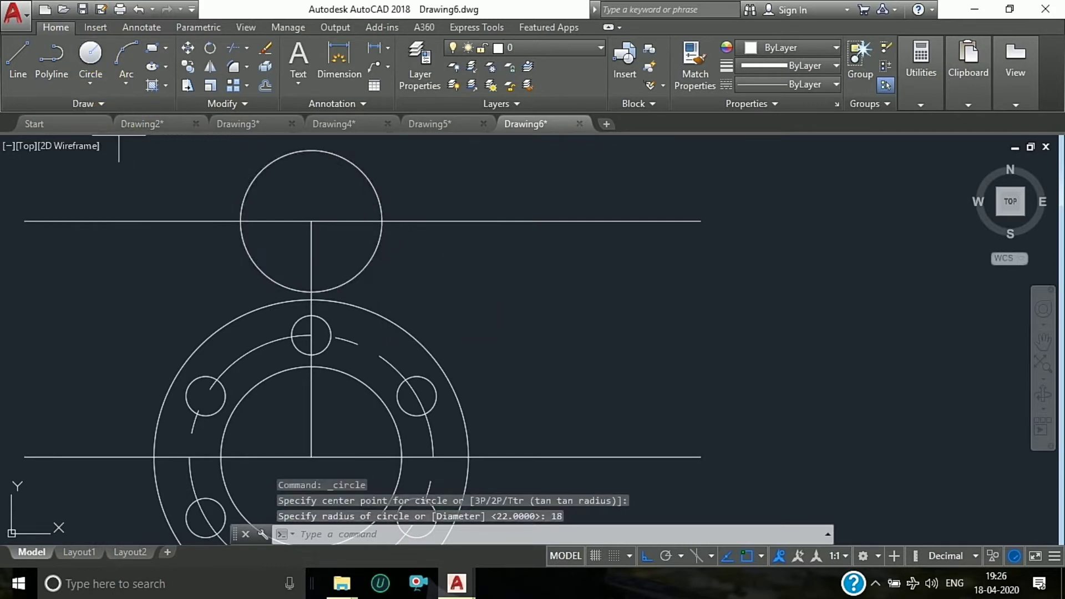
left_click(311, 222)
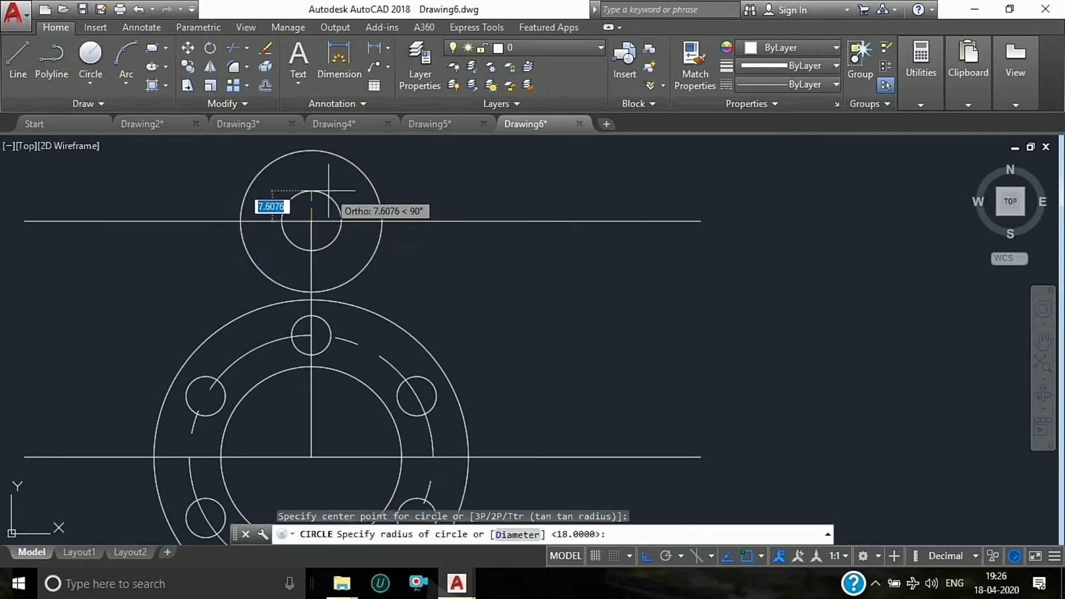
type("D")
key("Return")
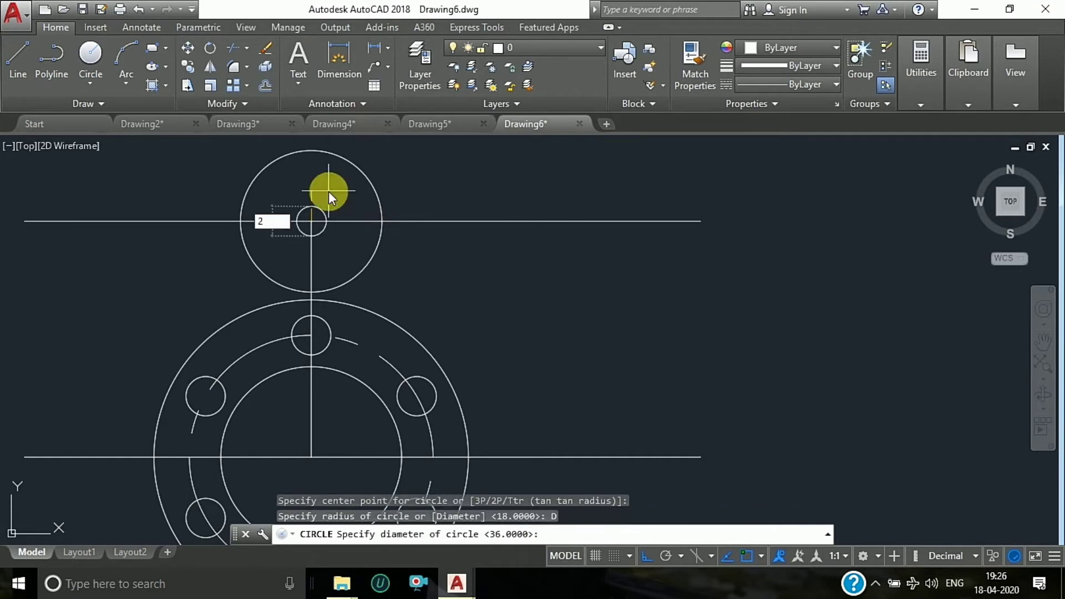
type("22")
key("Return")
scroll(444, 200, "down", 2)
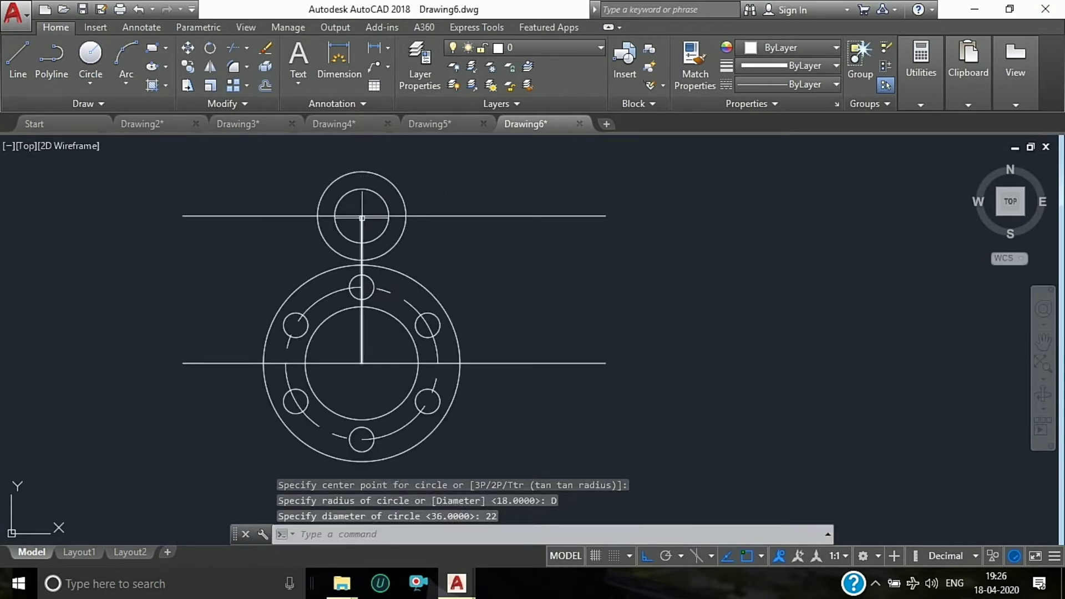
Mirror both upper circles across the horizontal centre line, keeping the originals.
left_click(384, 174)
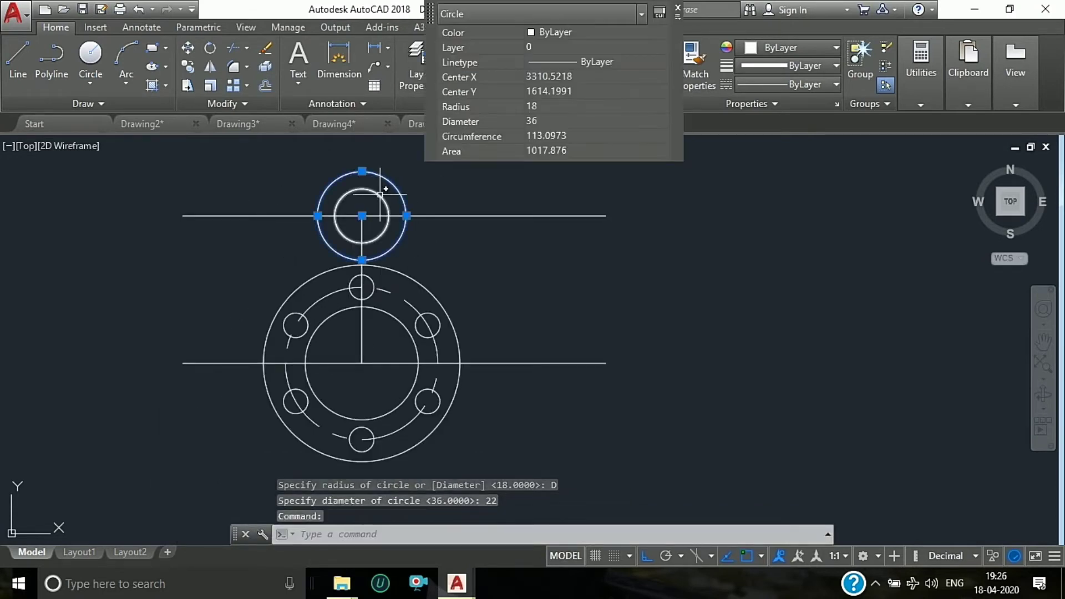
left_click(380, 195)
type("MI")
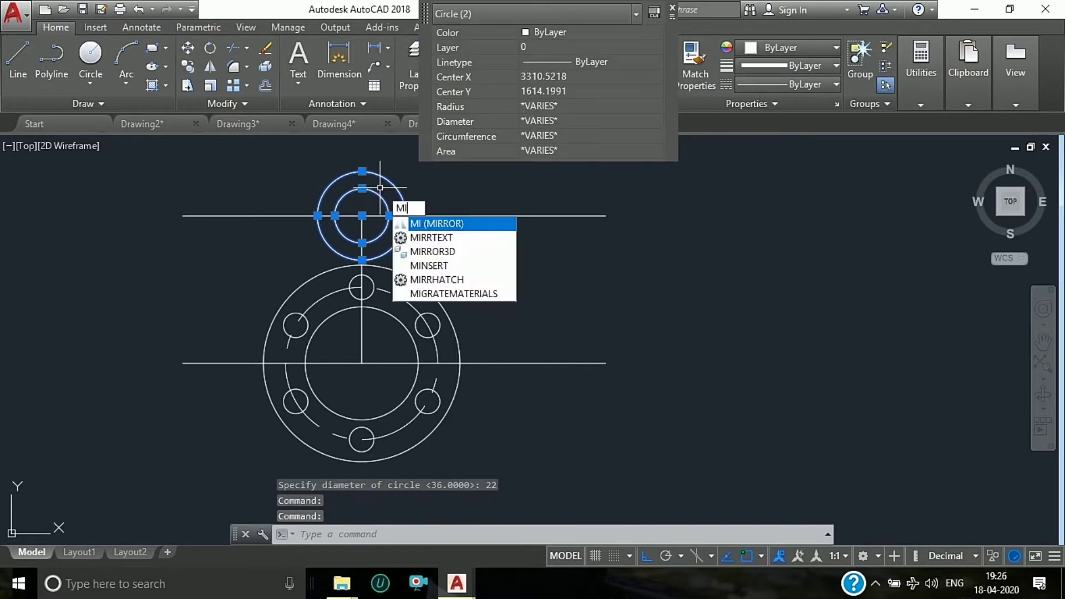
key("Return")
scroll(380, 187, "down", 4)
left_click(305, 256)
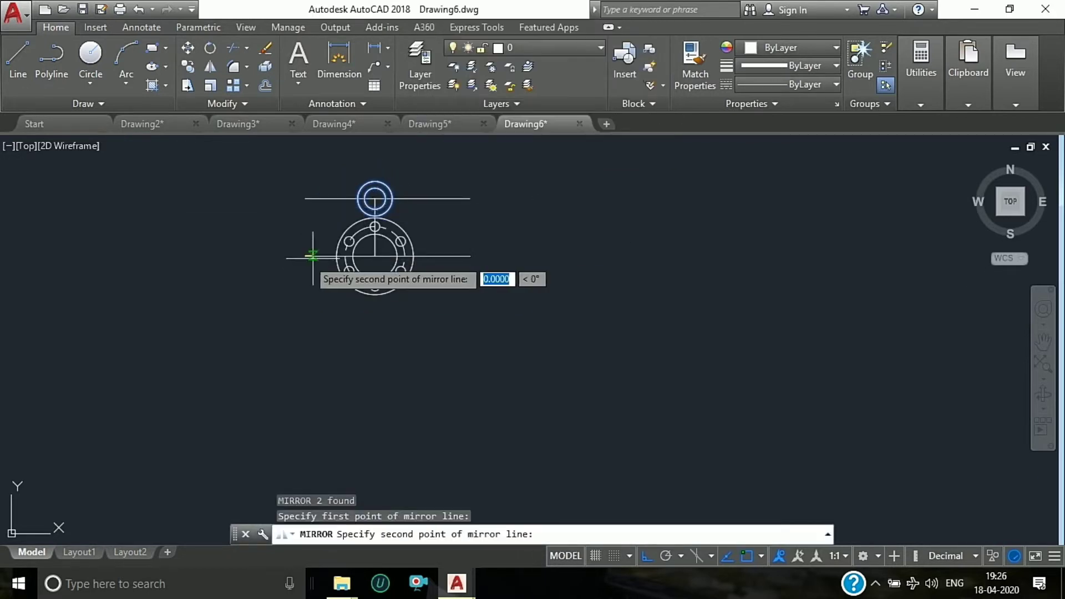
left_click(529, 240)
type("N")
key("Return")
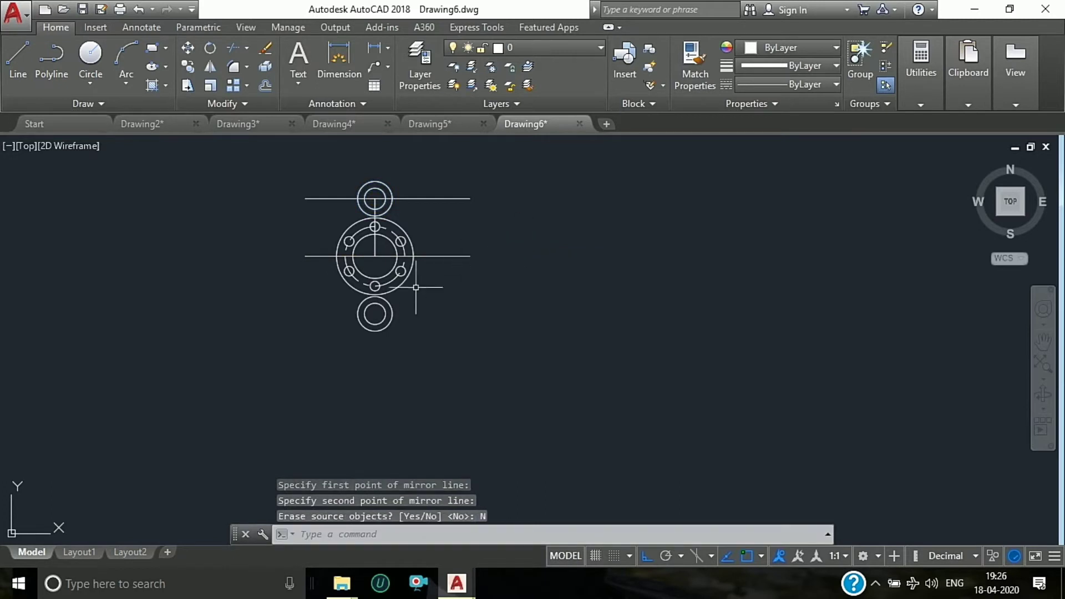
Draw a radius-100 circle tangent to the upper and lower outer circles.
left_click(91, 88)
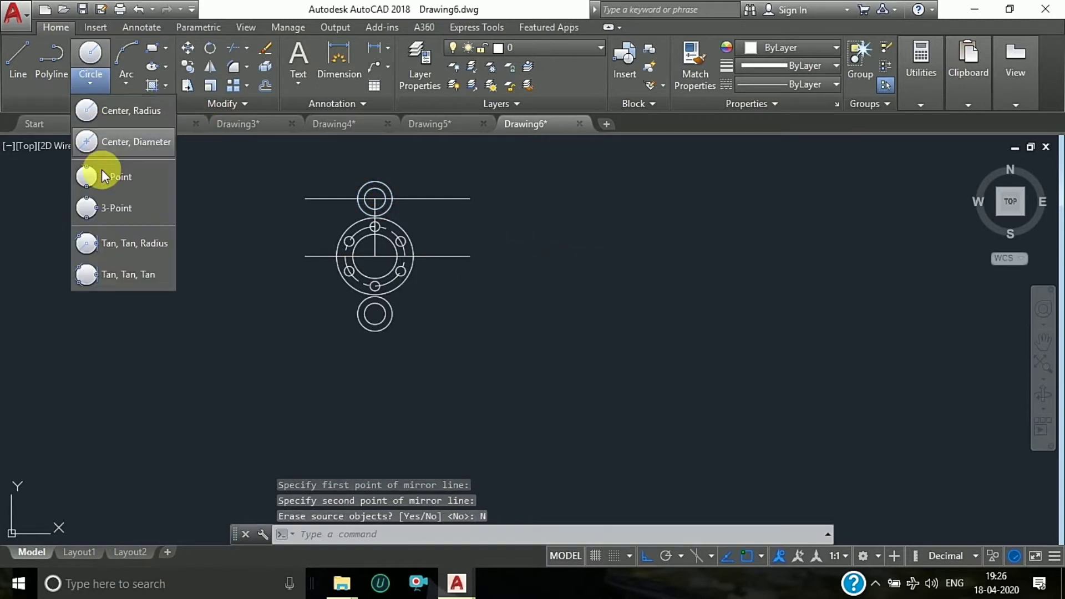
left_click(125, 243)
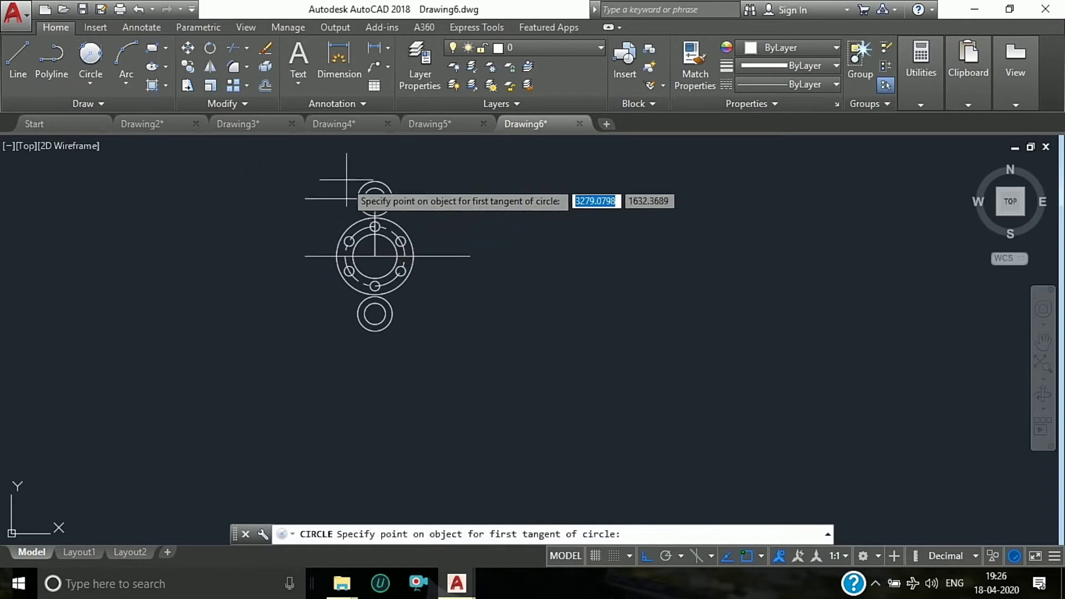
scroll(358, 176, "up", 2)
left_click(398, 184)
scroll(408, 200, "down", 2)
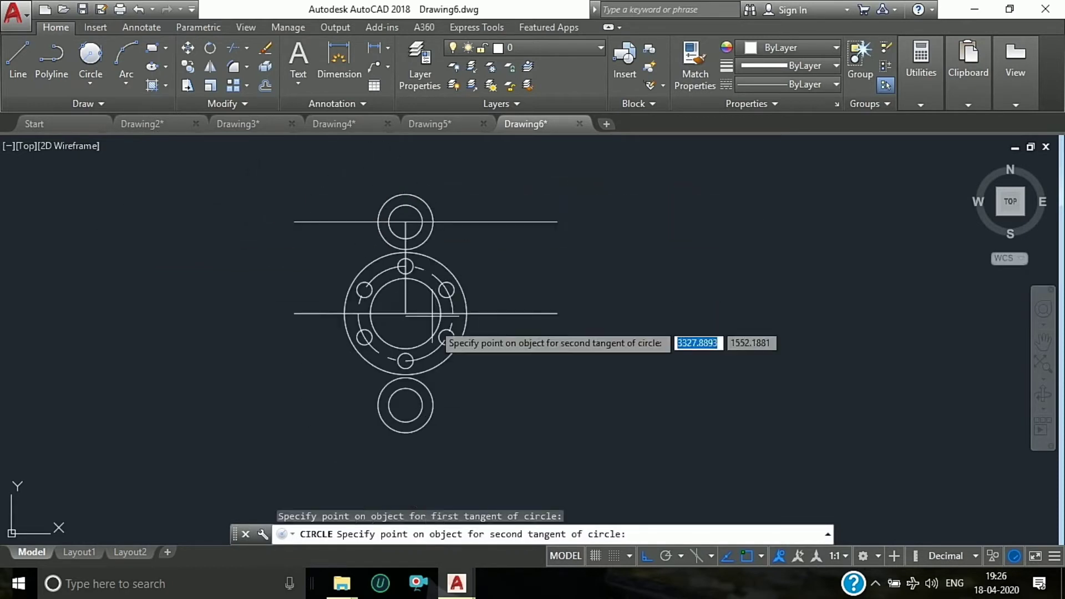
left_click(410, 432)
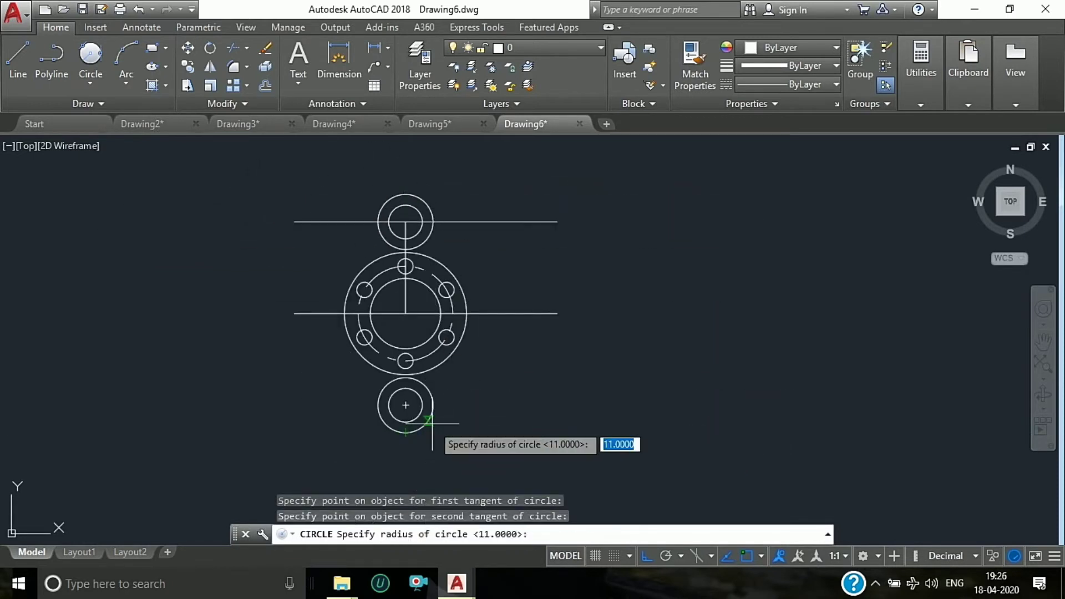
type("100")
key("Return")
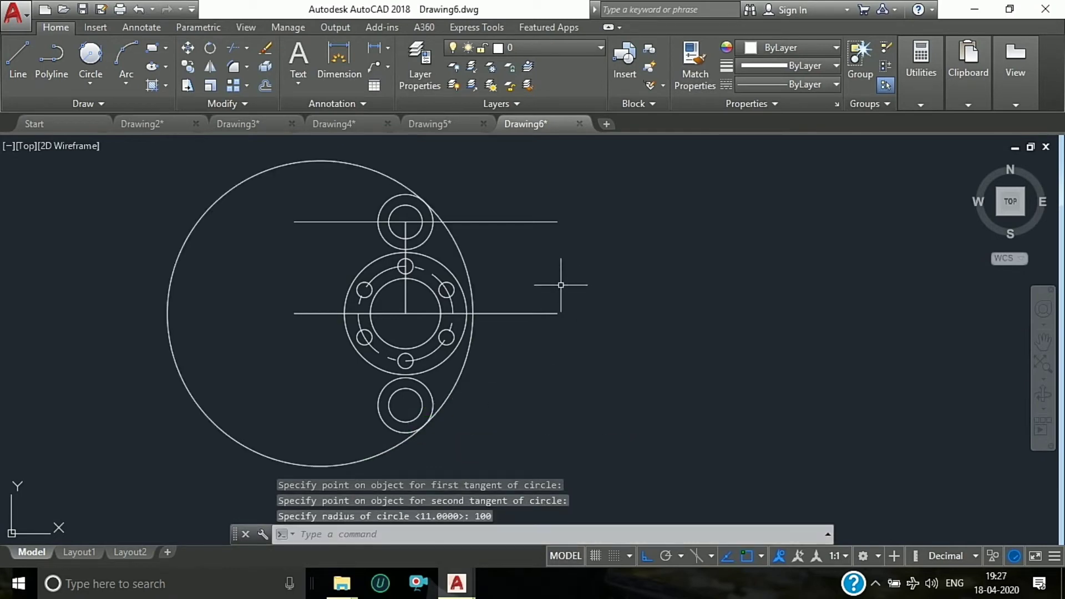
scroll(430, 279, "up", 2)
Offset the vertical centre line 46 to the left.
type("o")
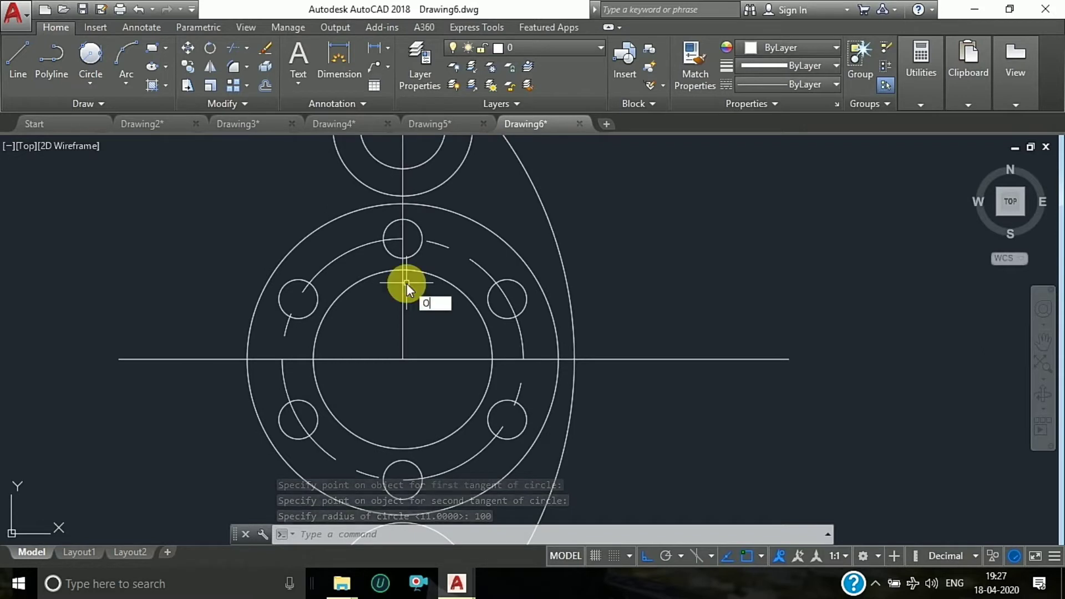
key("Return")
type("46")
key("Return")
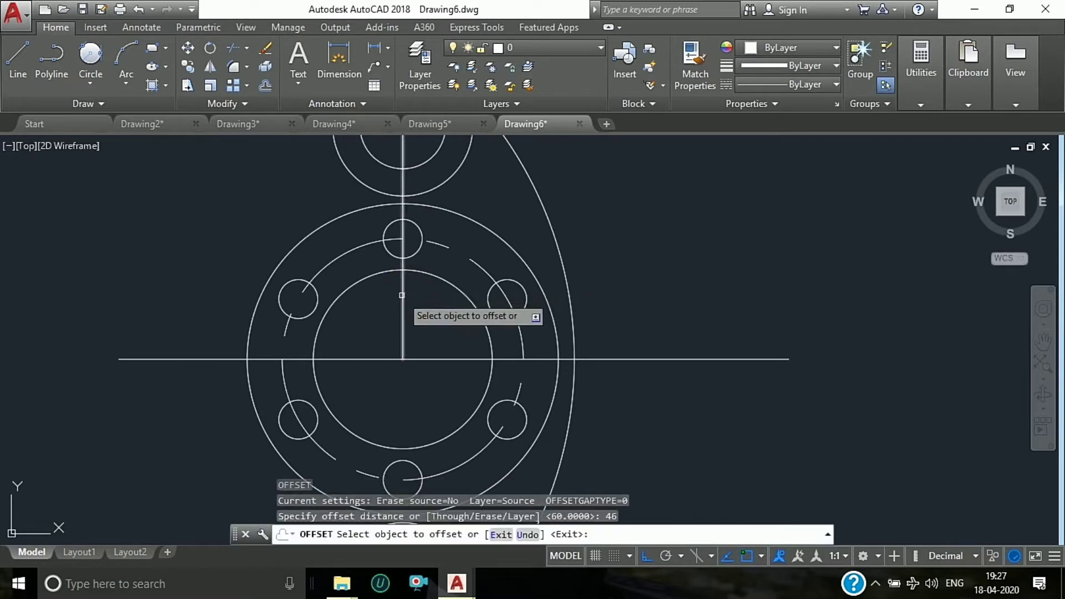
left_click(402, 284)
left_click(223, 316)
key("Escape")
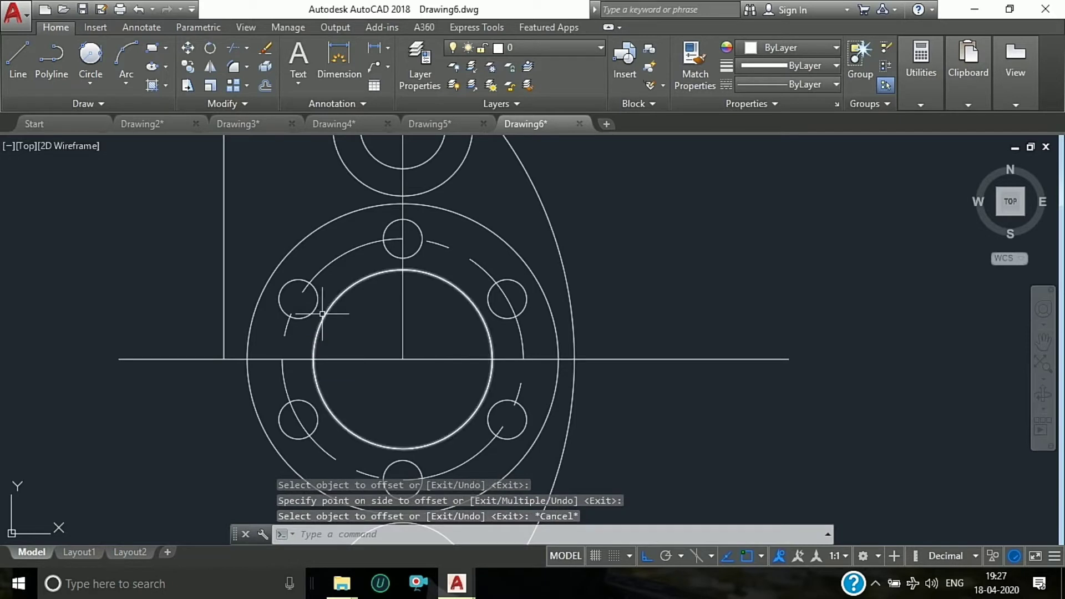
Draw a Ø16 circle where the offset line meets the horizontal centre line.
key("c")
key("Return")
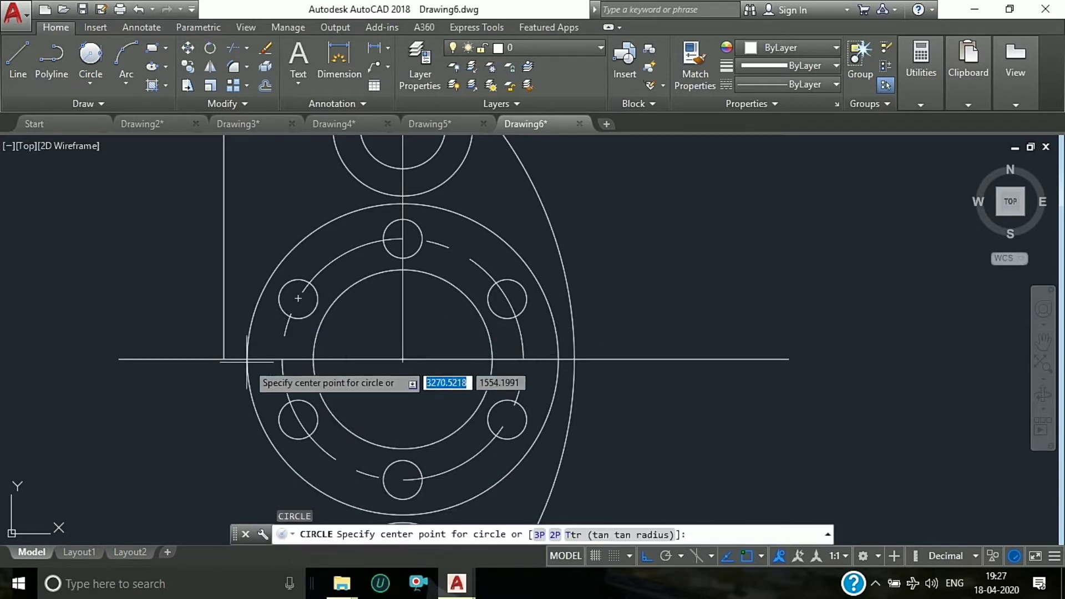
left_click(224, 360)
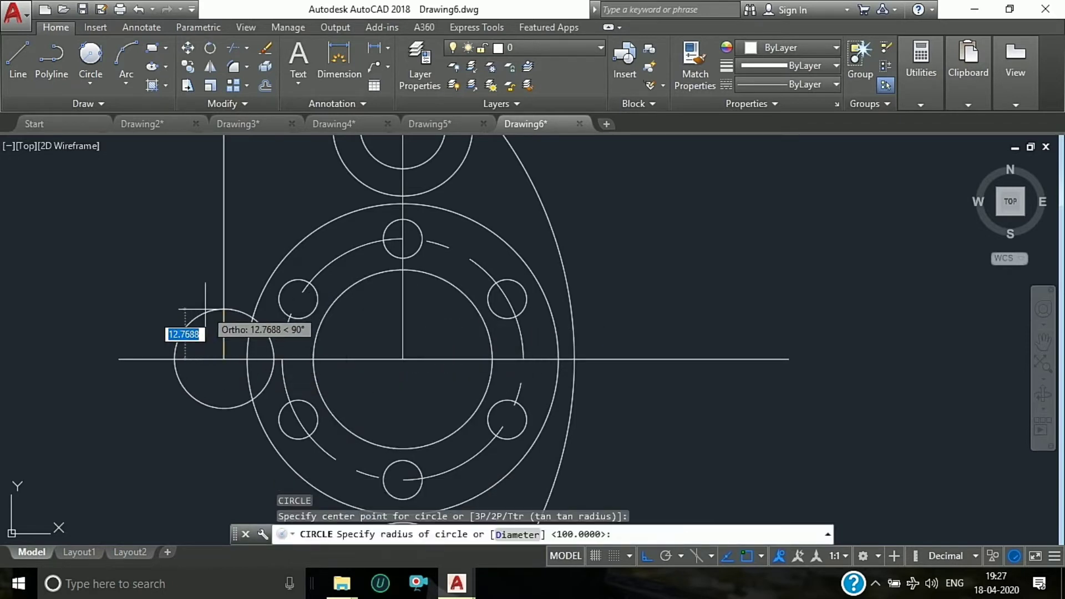
type("D")
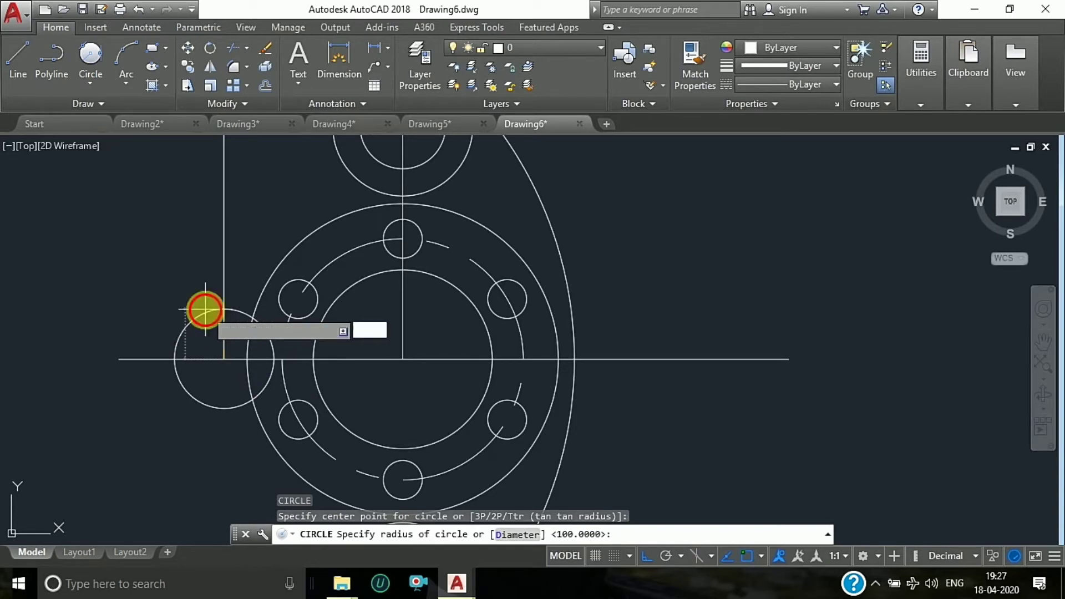
key("Return")
type("16")
key("Return")
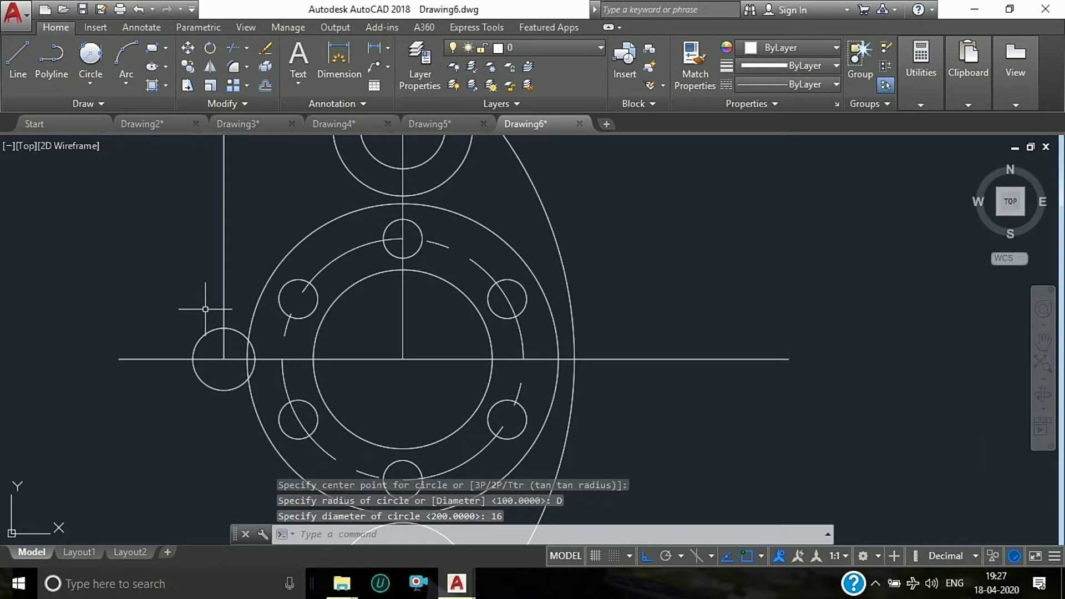
Add a concentric radius-16 circle at the same intersection.
key("Return")
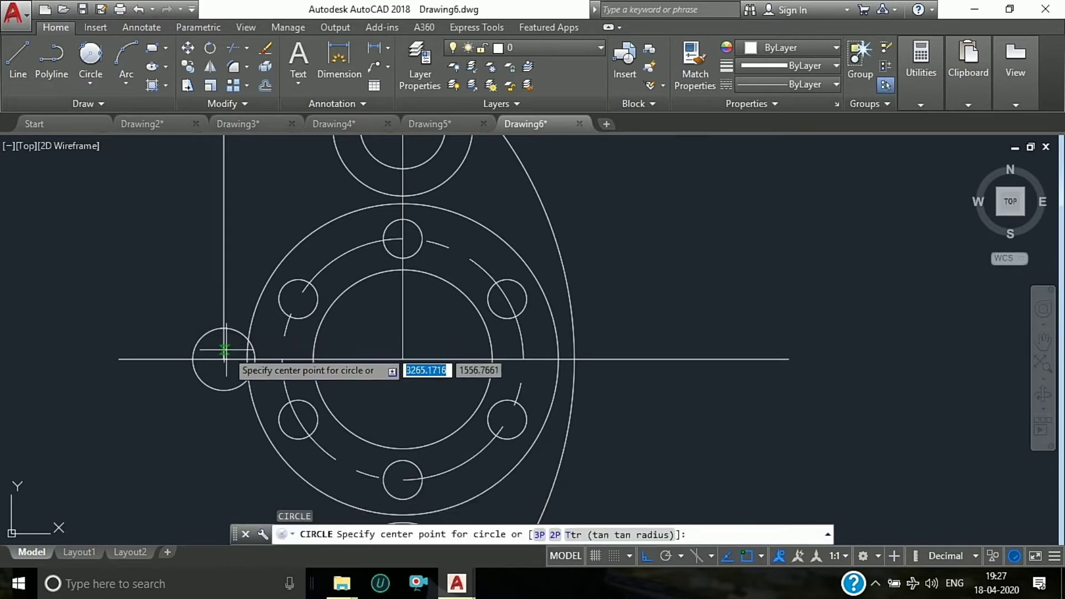
left_click(224, 359)
type("11")
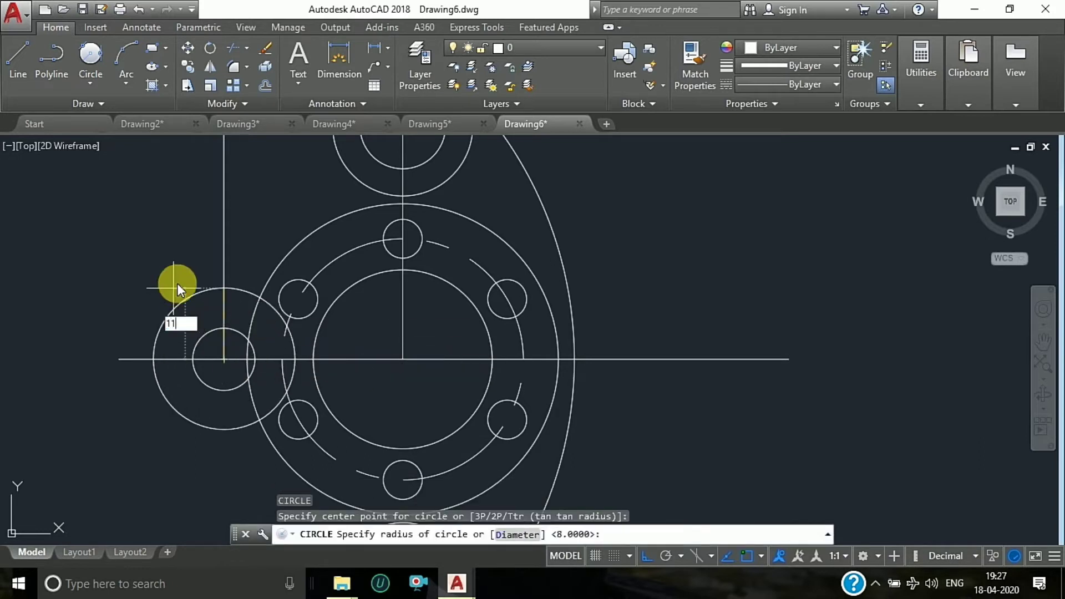
type("6")
key("Return")
scroll(178, 281, "down", 2)
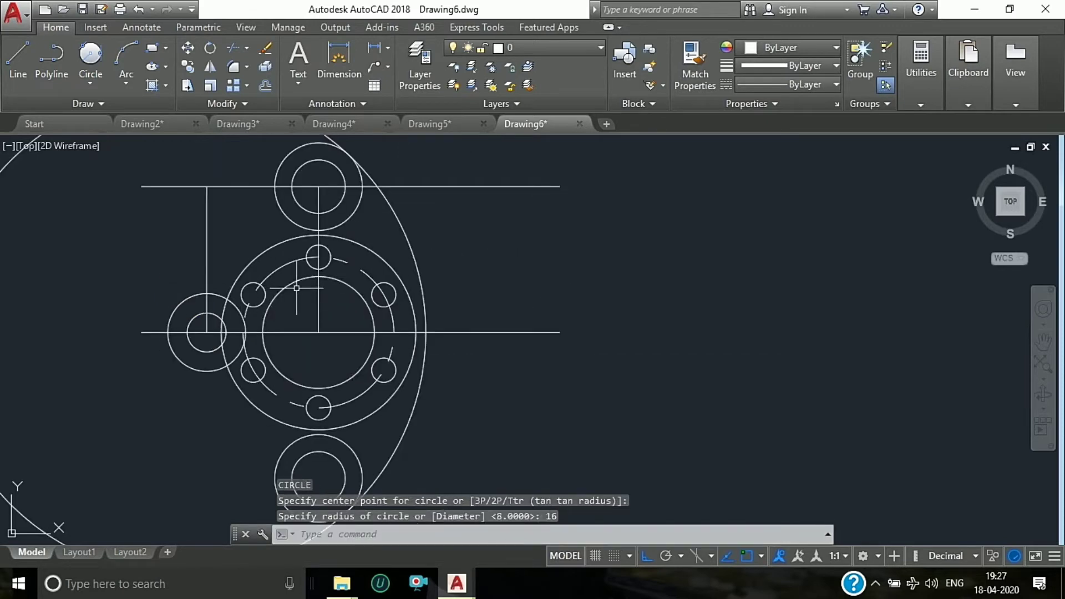
scroll(315, 244, "up", 2)
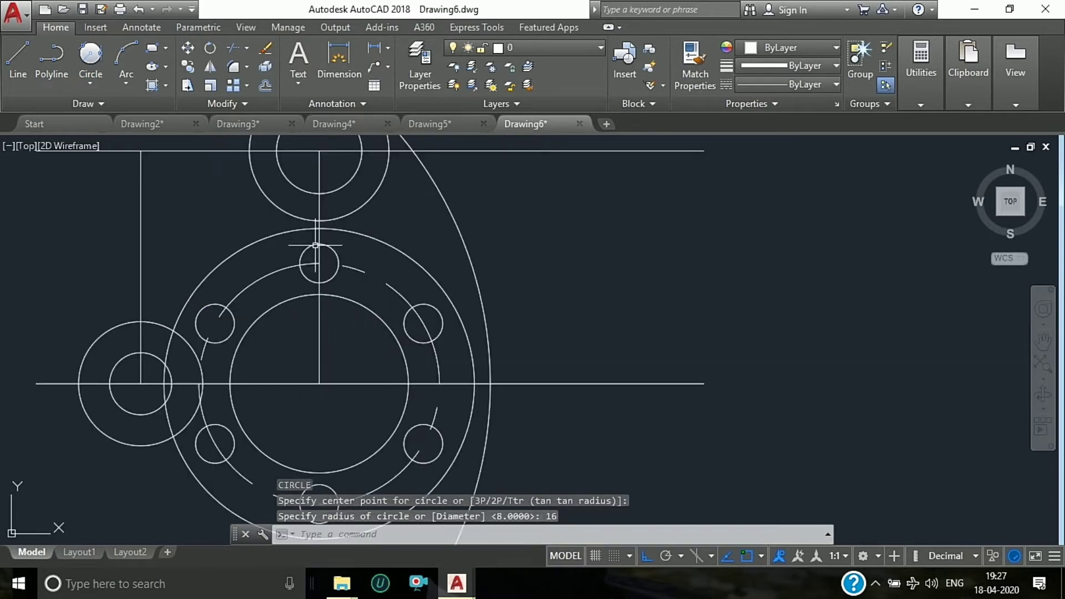
Draw a radius-8 circle tangent to the outer flange circle and the first lug circle.
left_click(88, 55)
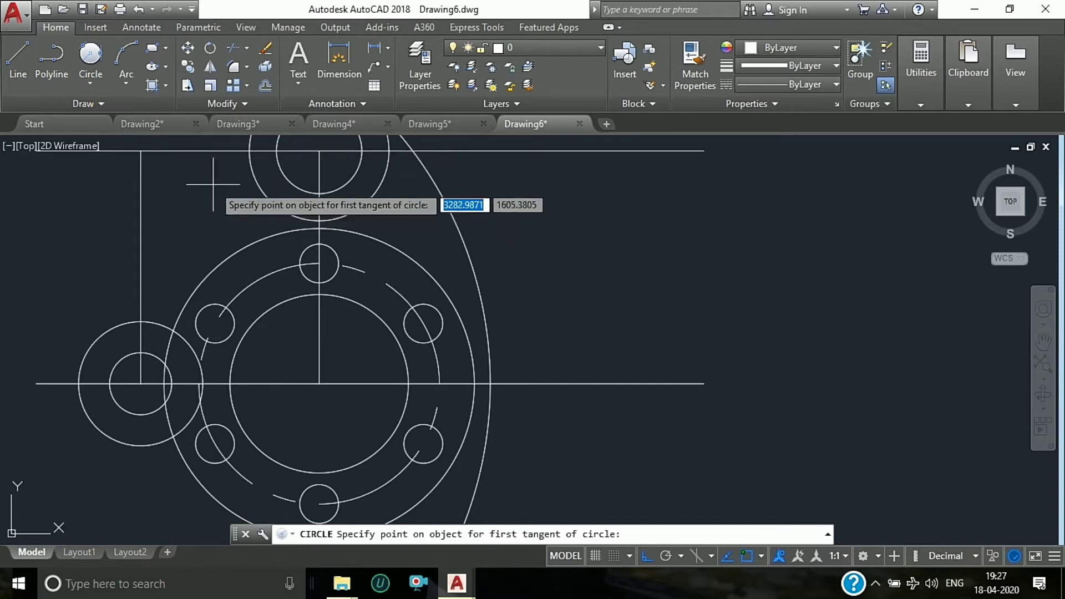
scroll(213, 184, "up", 2)
left_click(287, 260)
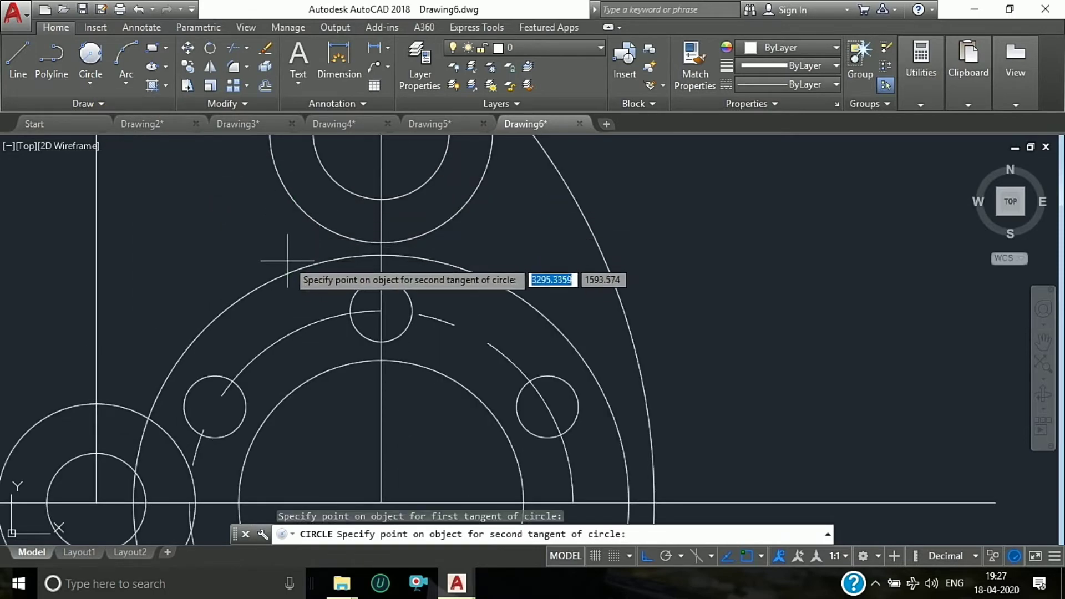
left_click(286, 268)
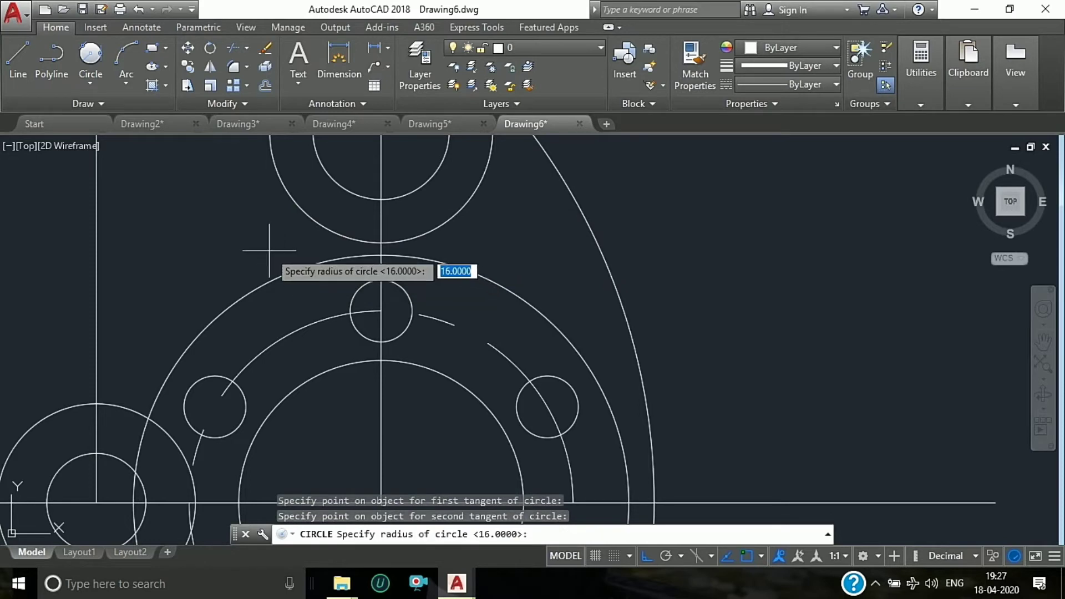
type("8")
key("Return")
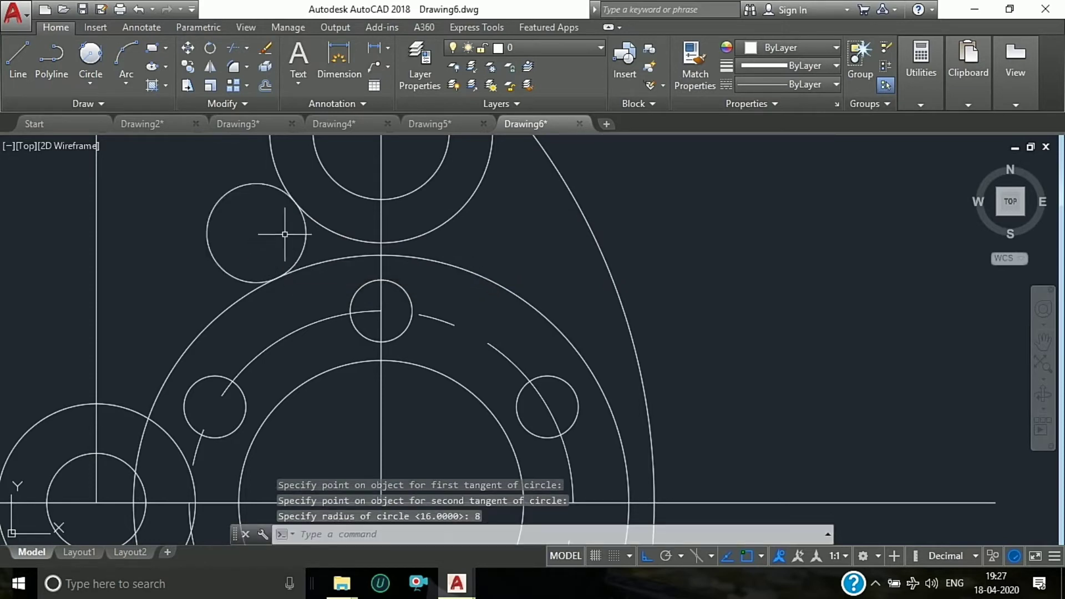
scroll(285, 234, "down", 3)
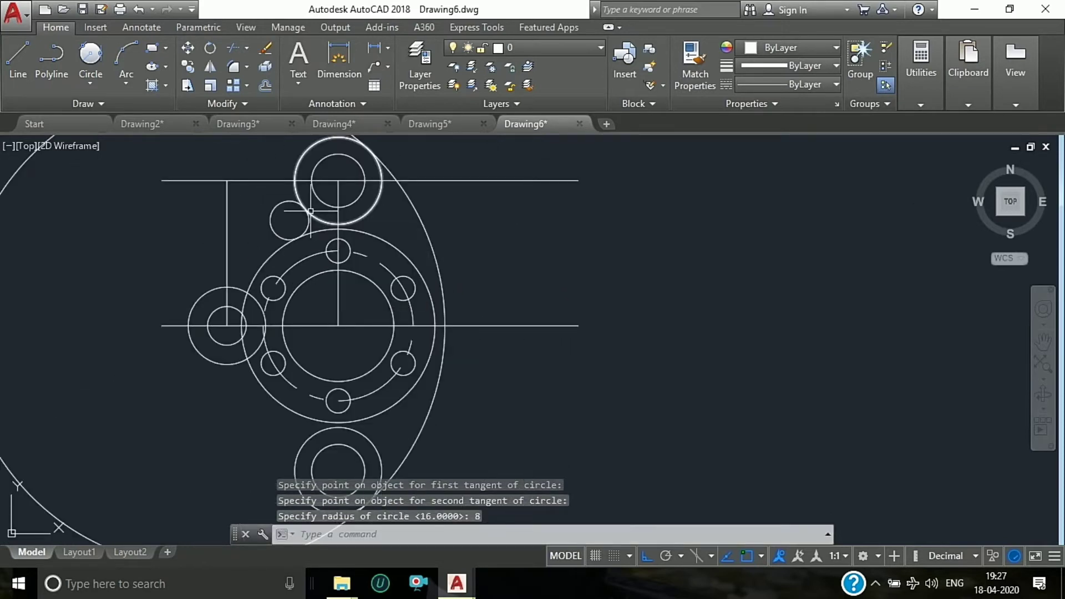
mouse_move(310, 211)
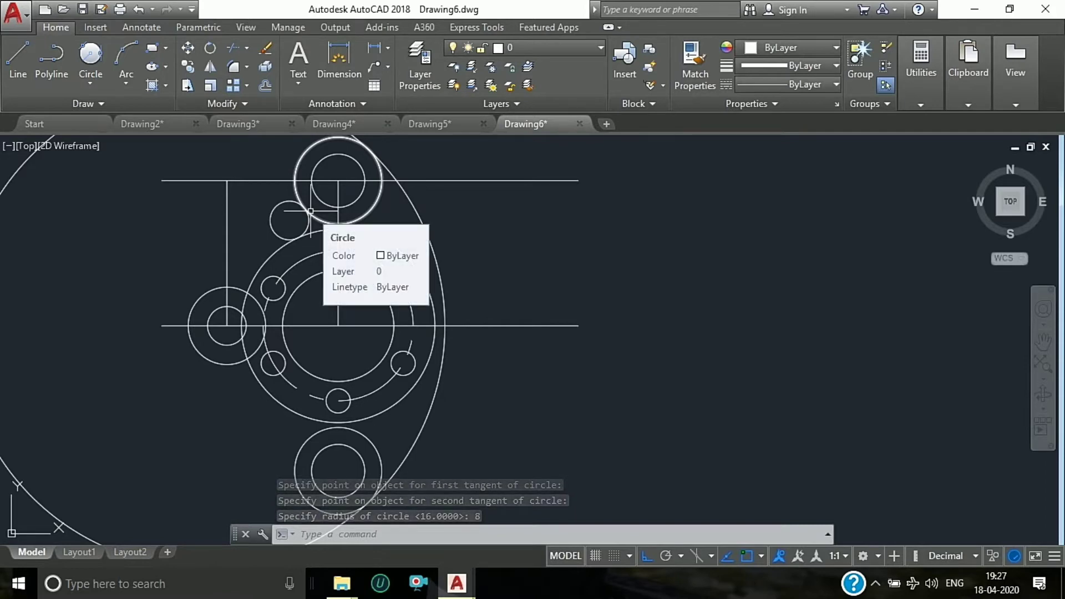
Add a second radius-8 Tan, Tan, Radius blending circle on the flange.
left_click(90, 62)
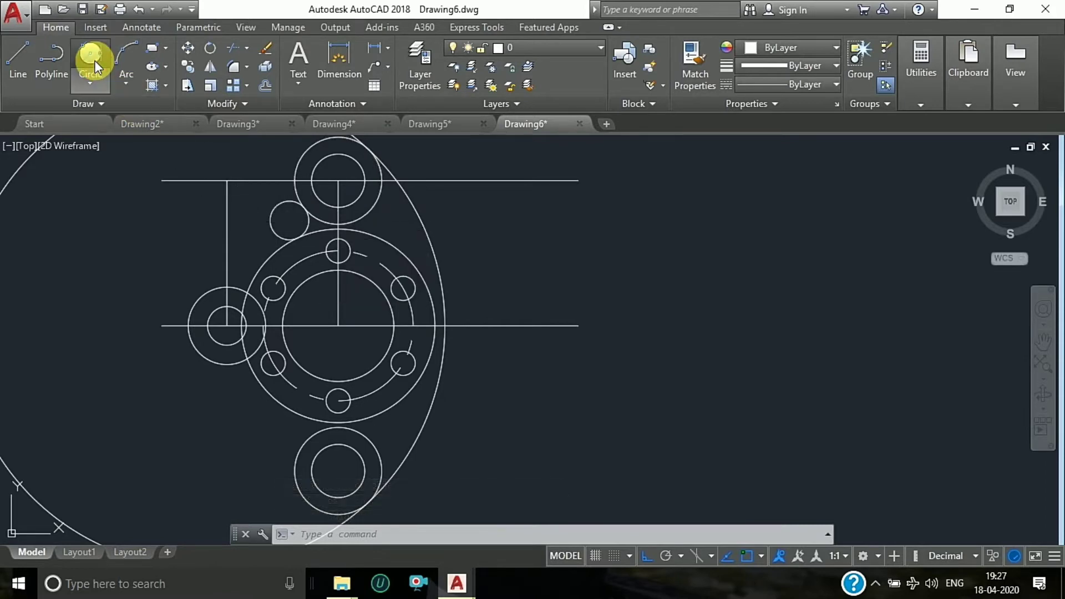
scroll(235, 286, "up", 4)
left_click(238, 284)
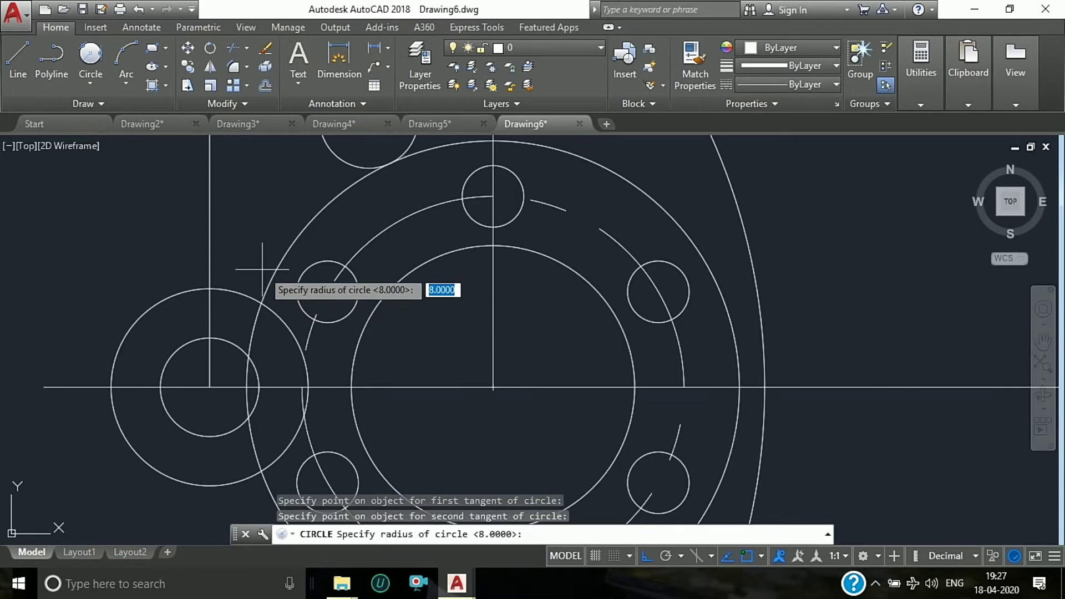
type("8")
key("Return")
scroll(262, 221, "down", 4)
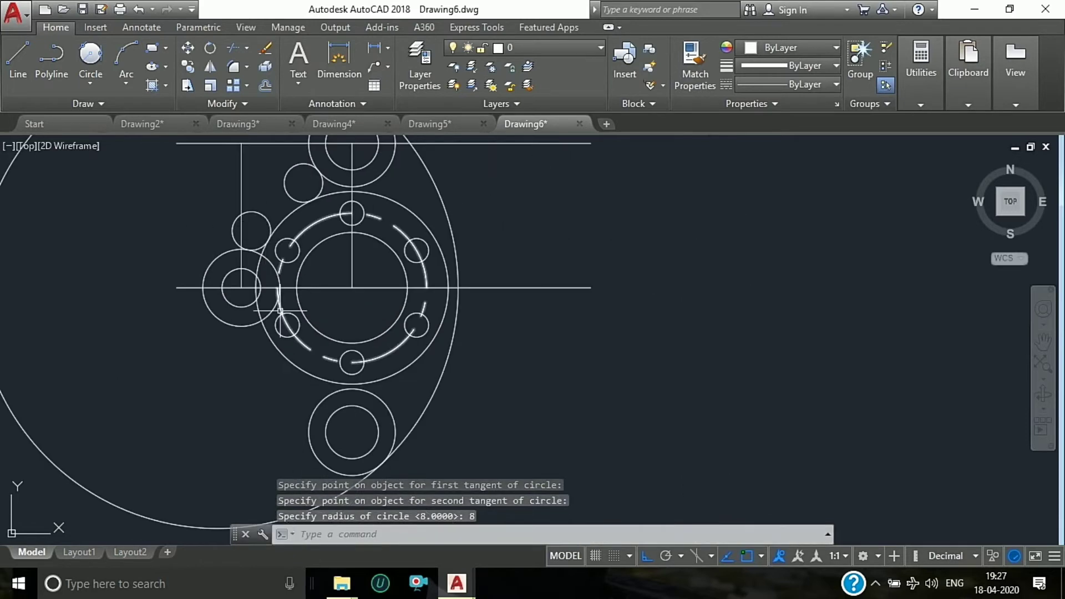
Draw a third radius-8 circle tangent to the two selected boss and flange circles.
left_click(89, 77)
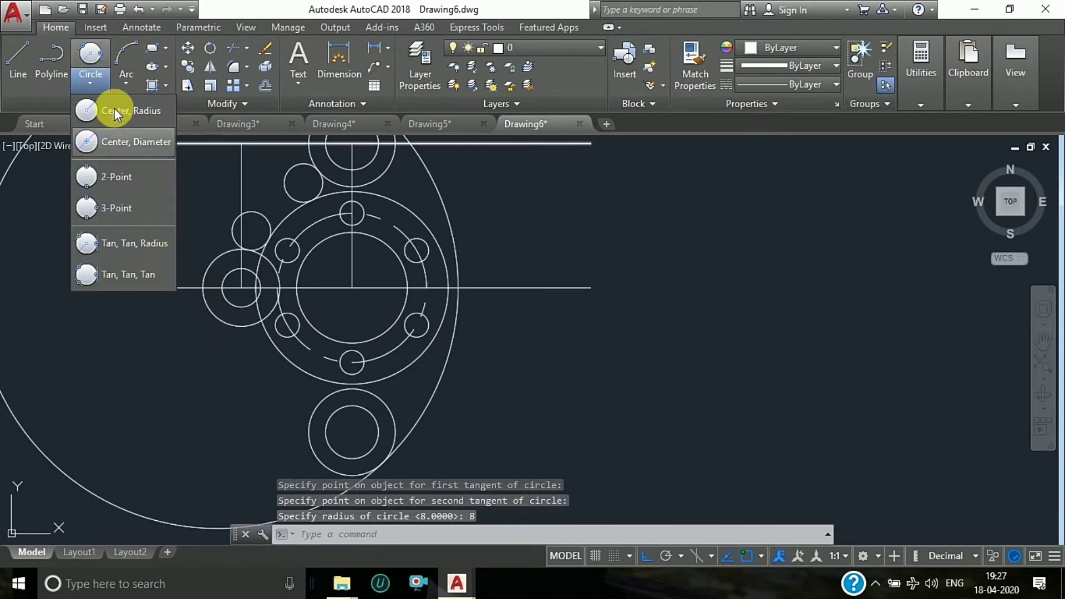
left_click(131, 243)
scroll(247, 308, "up", 5)
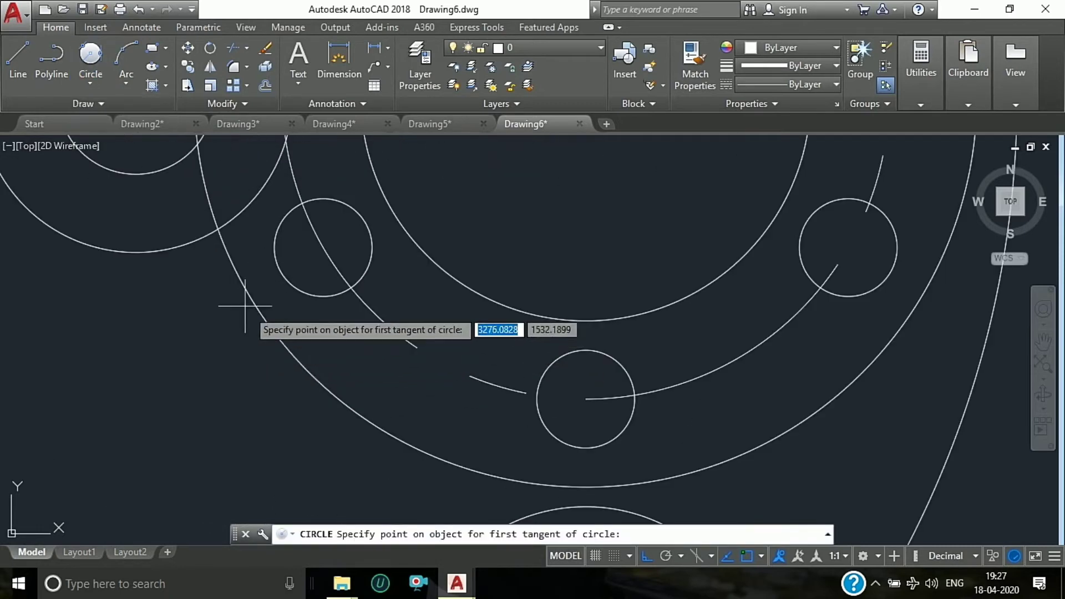
left_click(215, 272)
left_click(233, 303)
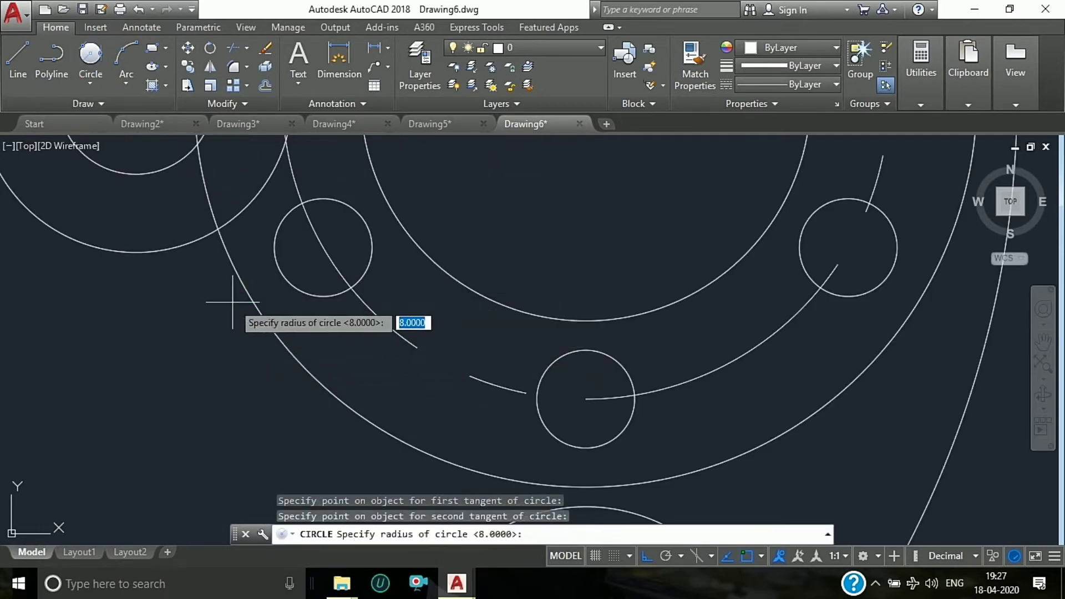
type("8")
key("Return")
key("Return")
scroll(157, 315, "down", 5)
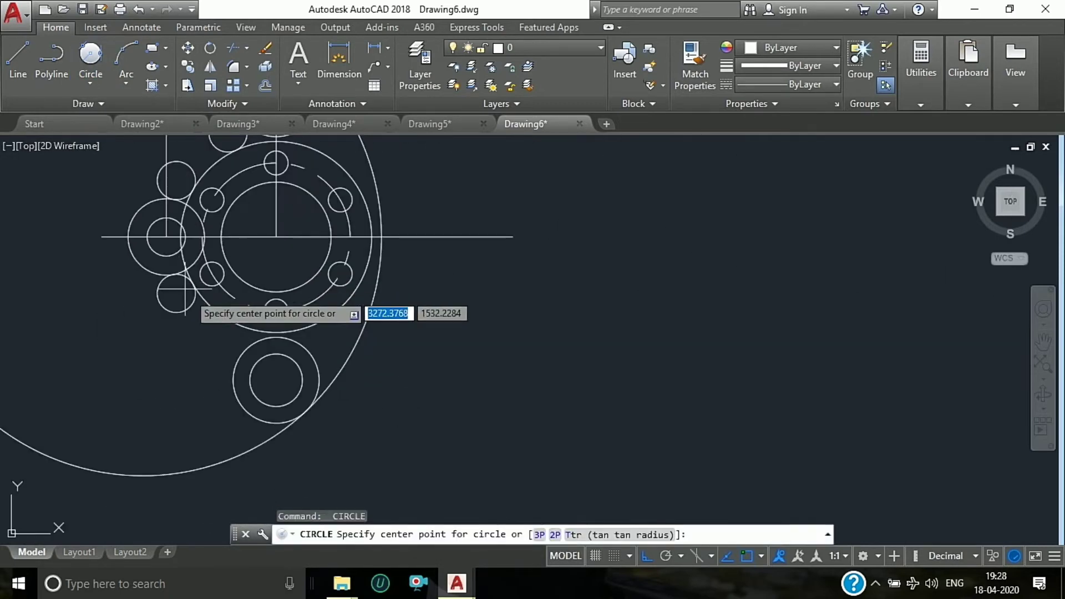
Add a radius-8 circle tangent to the large outer circle and the lower lug circle.
scroll(239, 355, "up", 2)
left_click(242, 310)
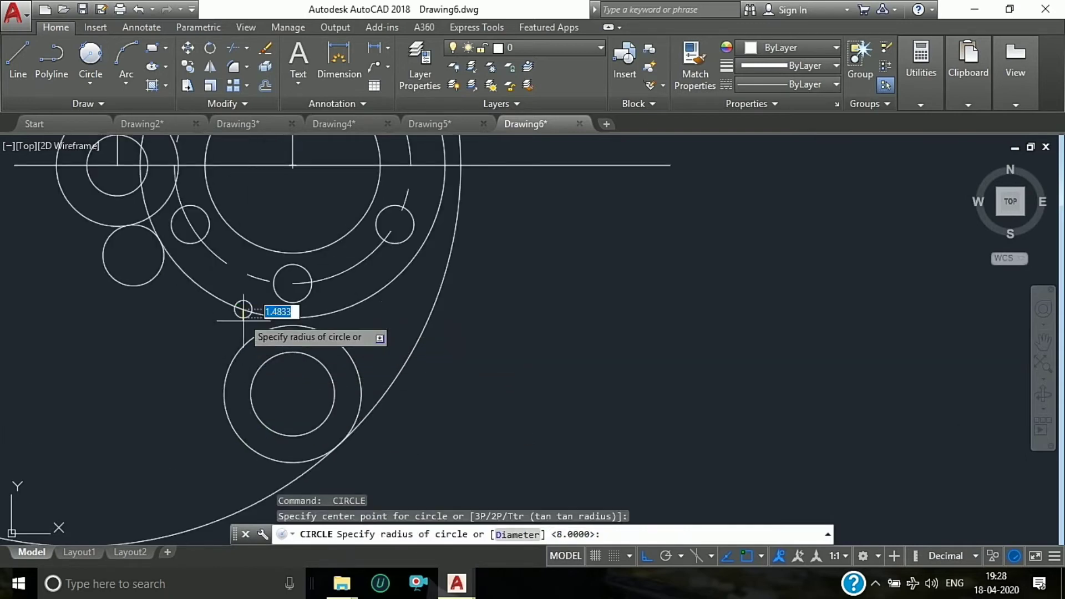
key("Escape")
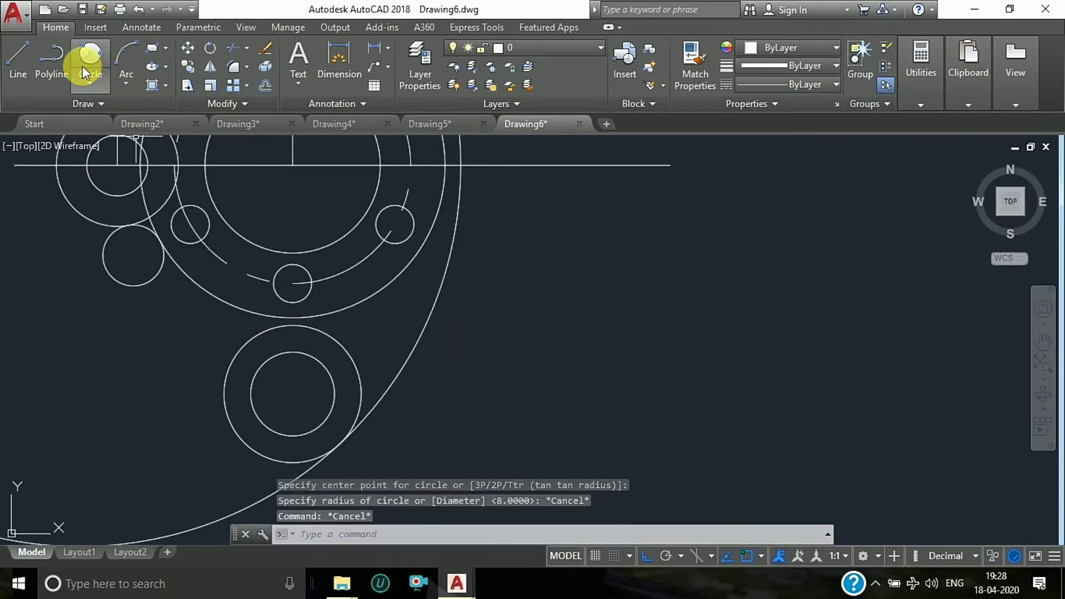
left_click(91, 56)
left_click(239, 309)
left_click(245, 334)
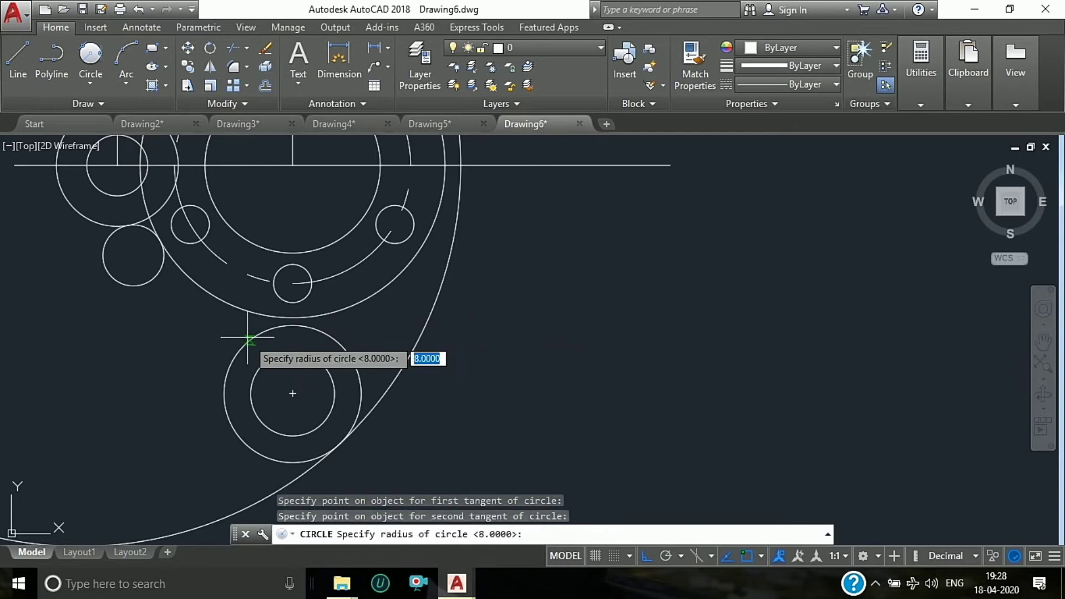
type("8")
key("Return")
scroll(298, 369, "down", 2)
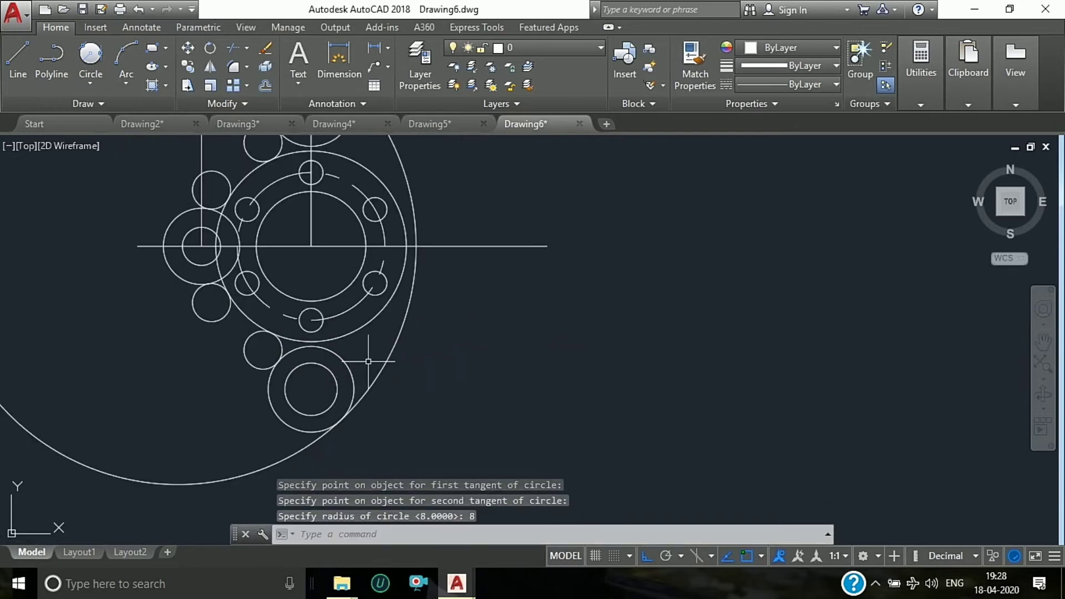
scroll(297, 369, "down", 2)
scroll(425, 222, "up", 4)
key("Escape")
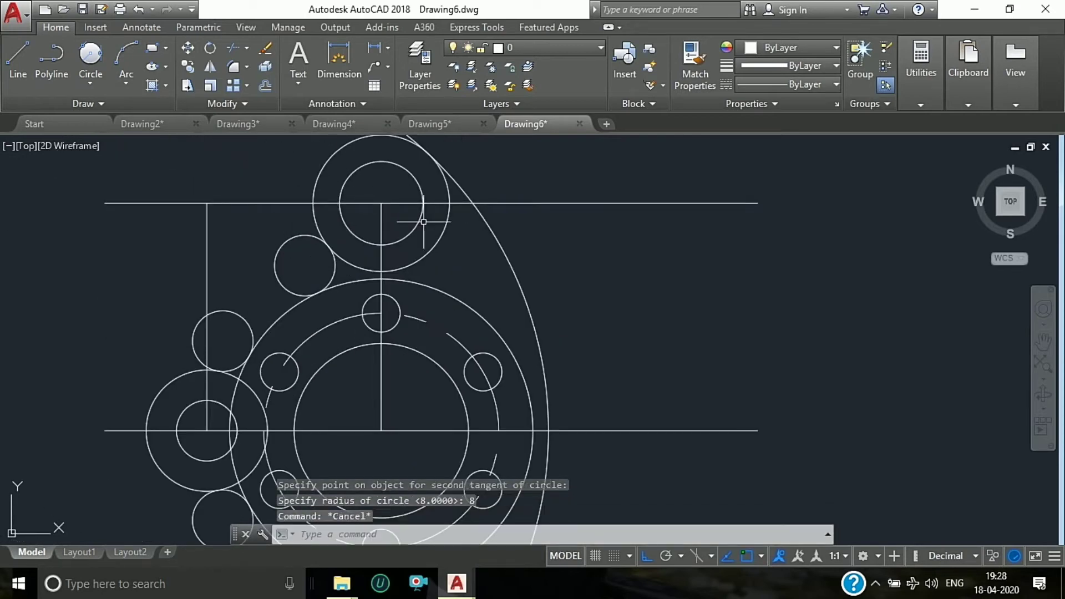
Trim the unwanted arc of the outer flange circle using all edges.
type("Tr")
key("Return")
key("Return")
scroll(423, 233, "down", 2)
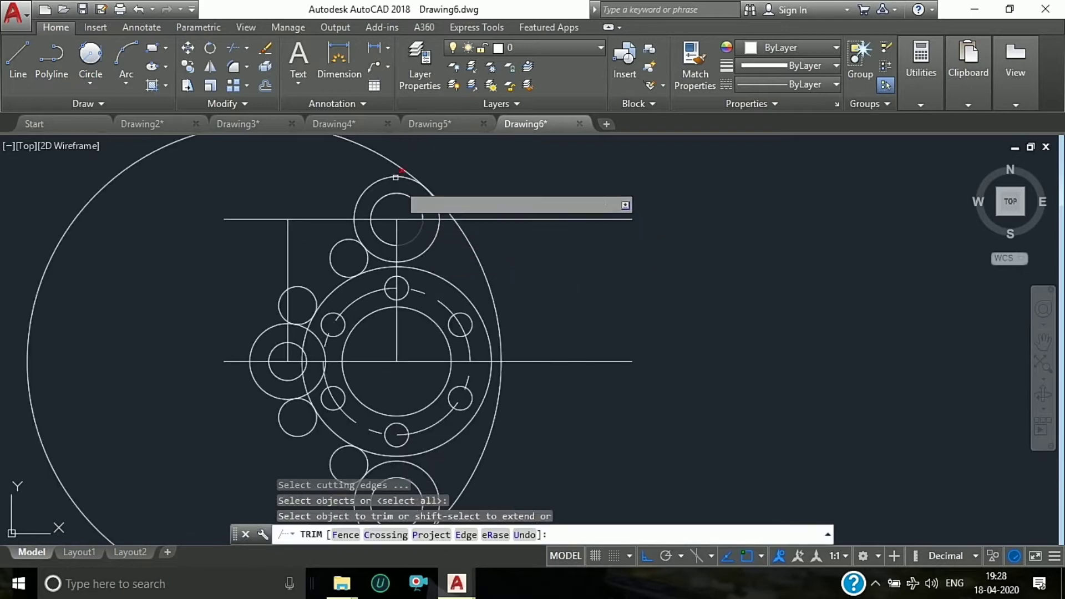
left_click(390, 164)
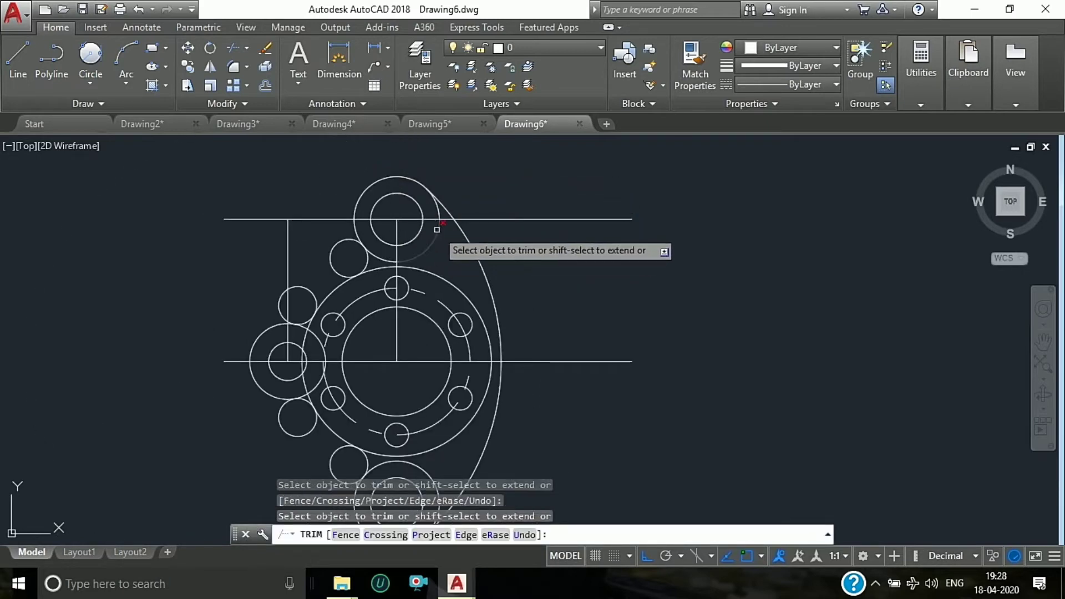
Trim the surplus arc pieces around the radius-8 blends and the lower-left circle.
scroll(438, 210, "up", 5)
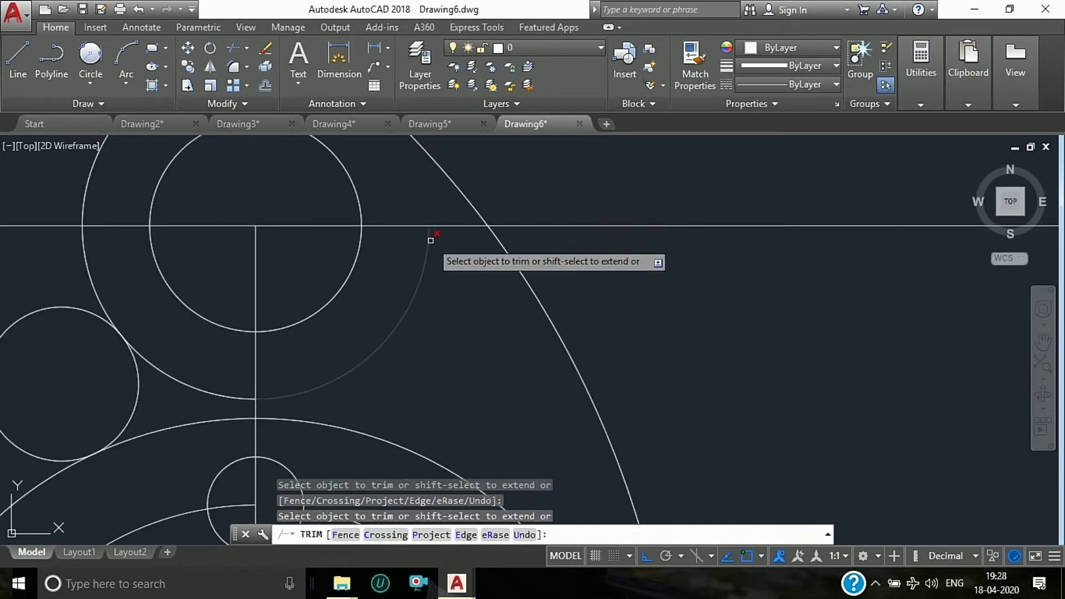
scroll(133, 327, "down", 2)
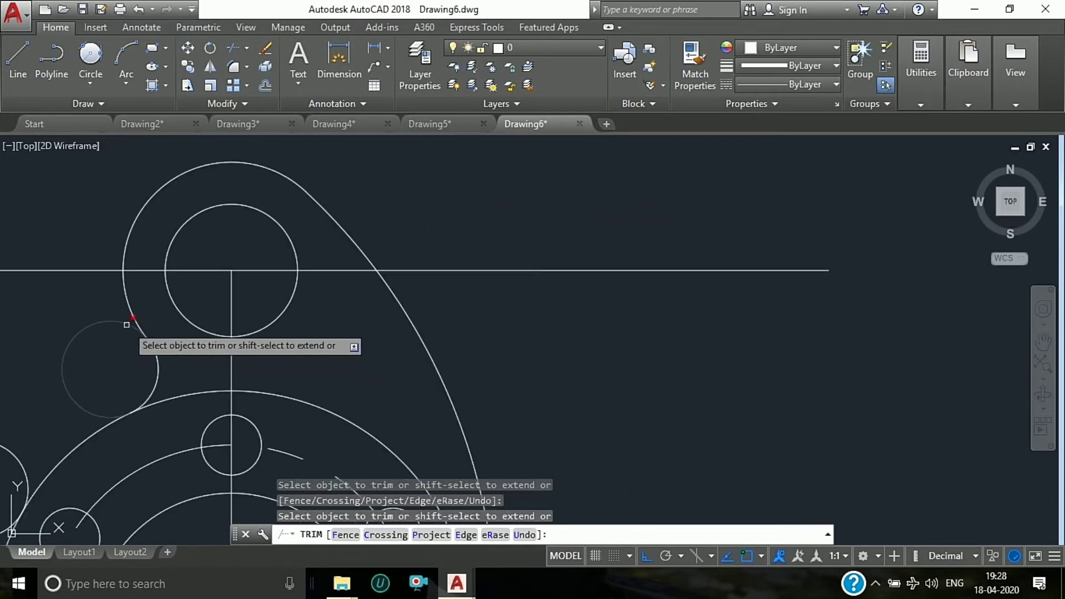
scroll(181, 329, "down", 3)
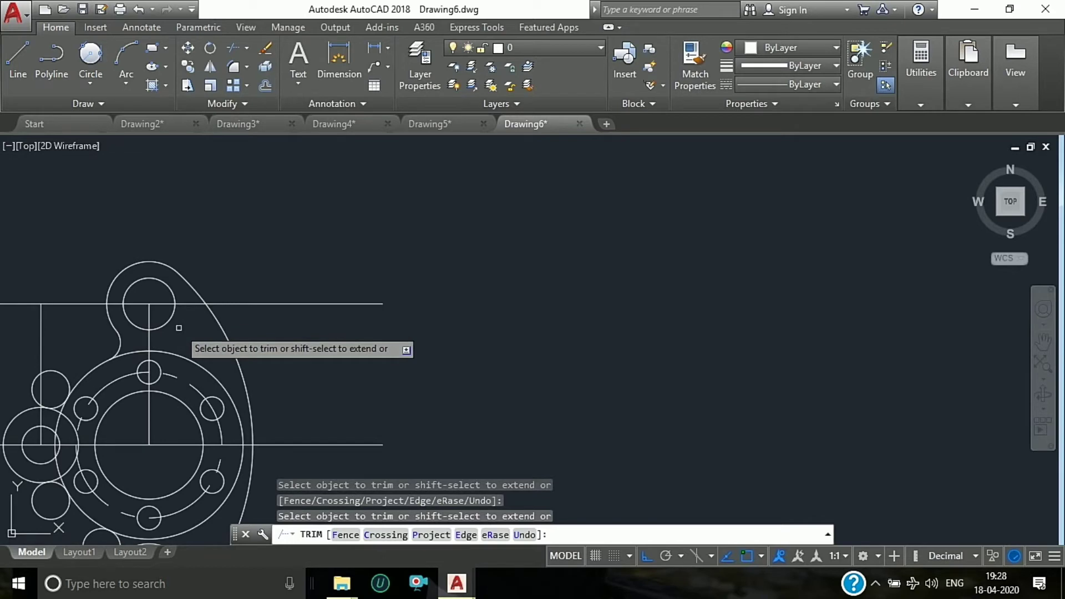
scroll(105, 350, "down", 1)
scroll(118, 339, "up", 3)
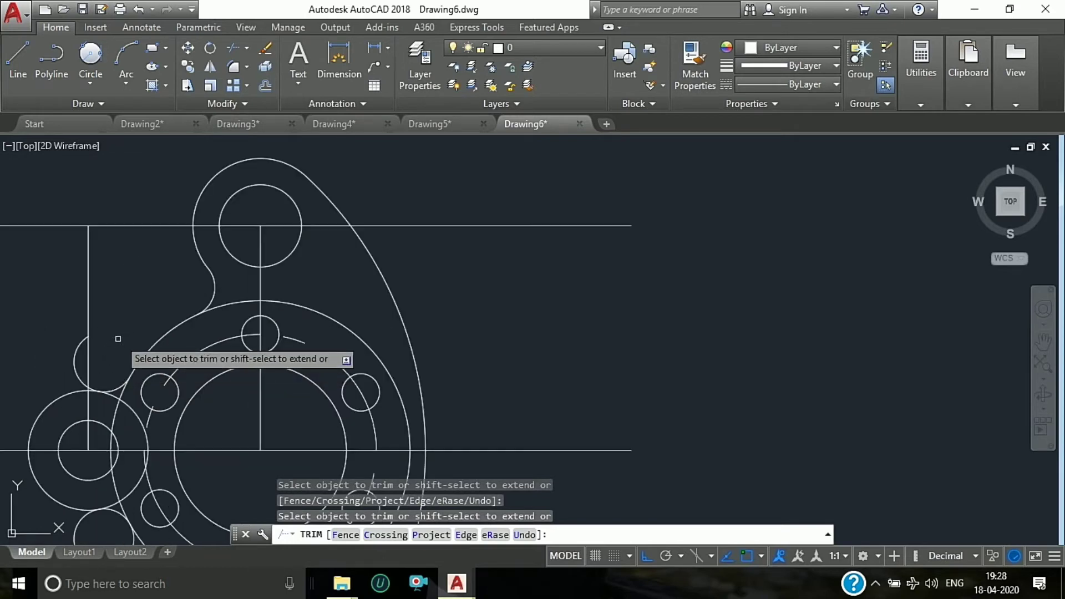
scroll(89, 382, "up", 2)
scroll(131, 371, "up", 2)
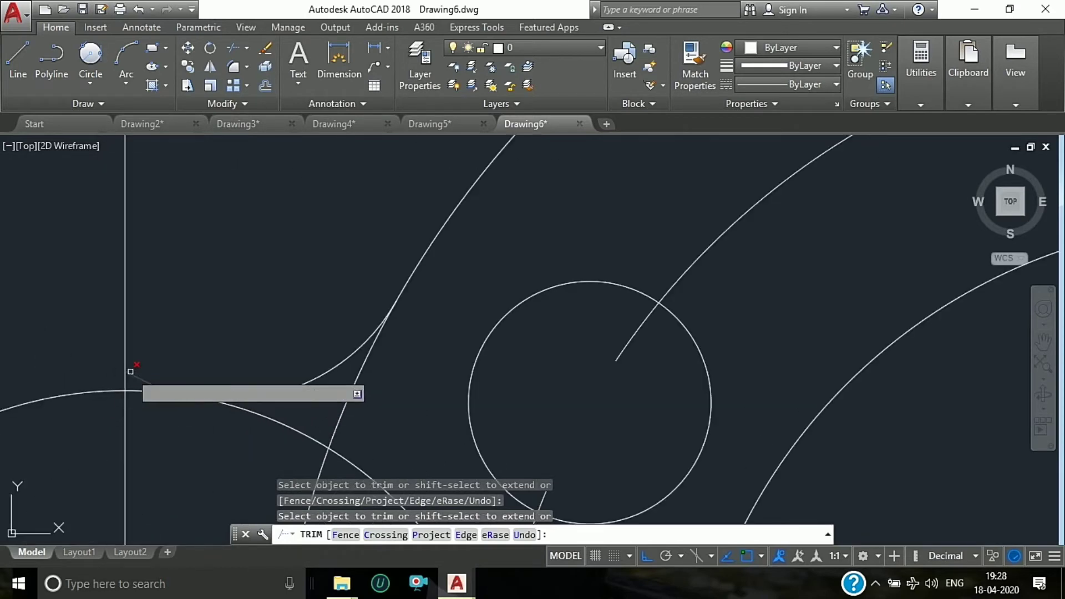
scroll(143, 374, "down", 2)
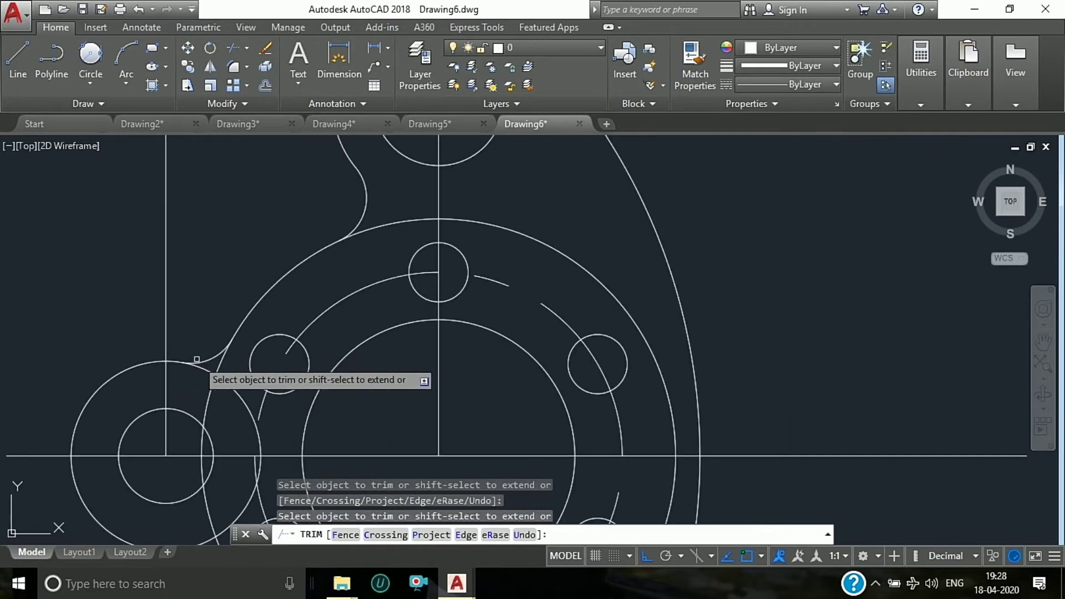
scroll(209, 375, "up", 1)
scroll(200, 367, "up", 1)
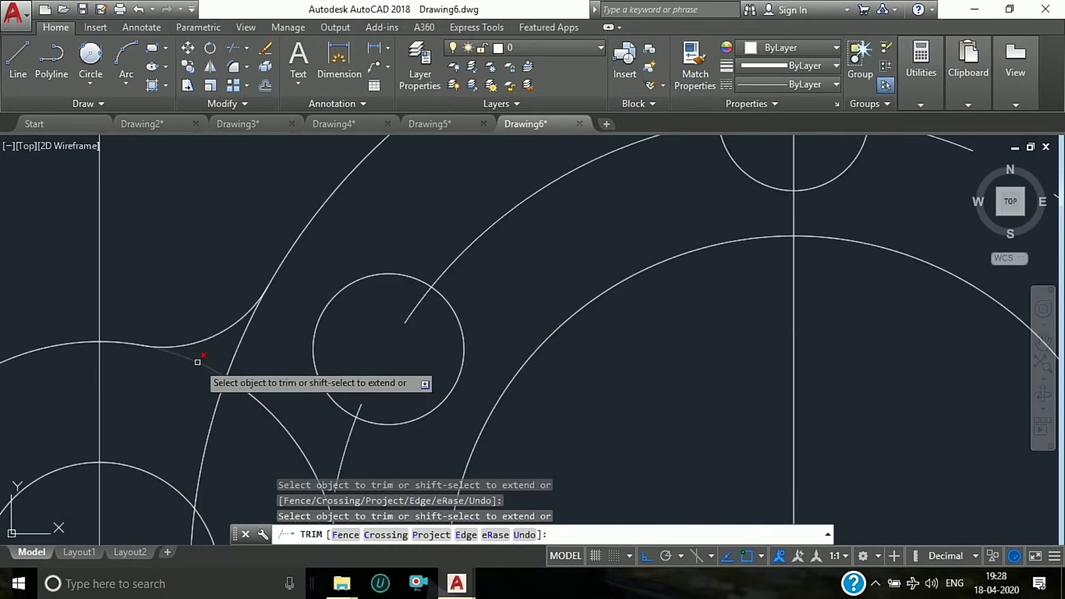
scroll(275, 409, "down", 2)
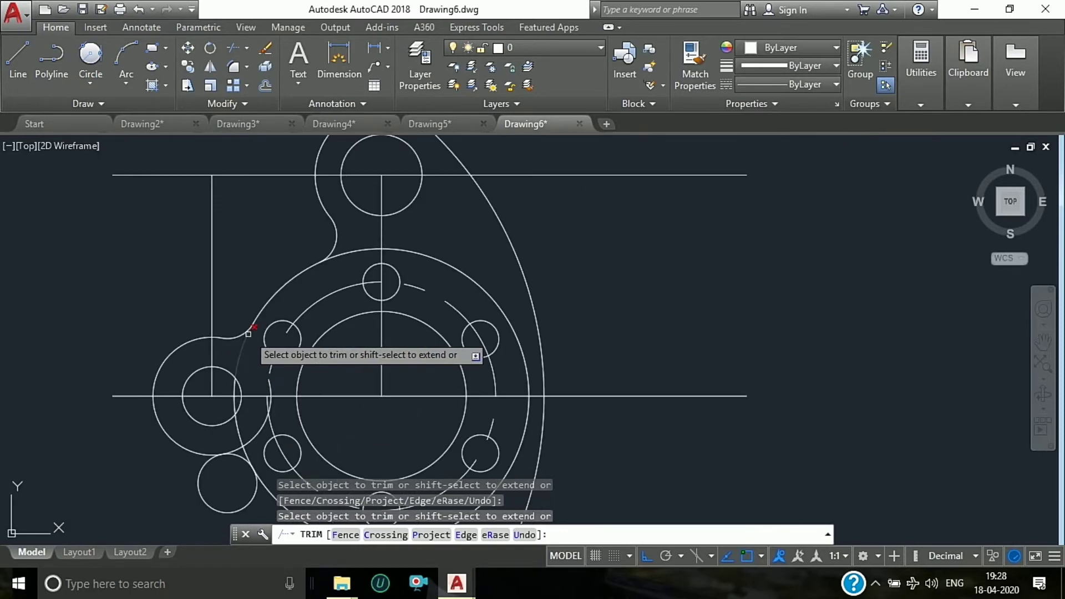
scroll(269, 435, "up", 2)
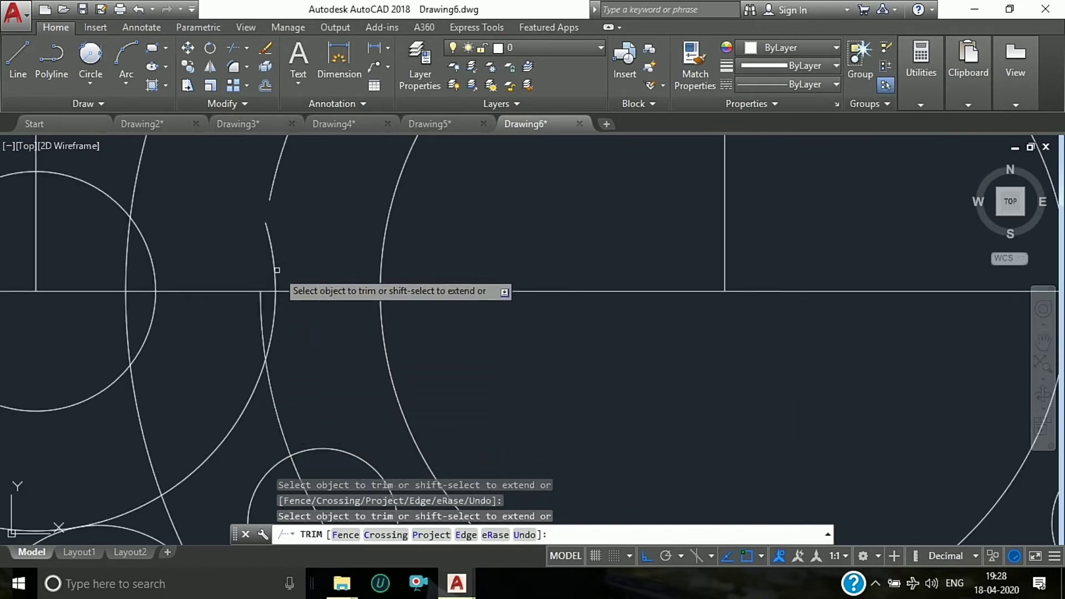
scroll(283, 265, "down", 2)
scroll(228, 358, "up", 1)
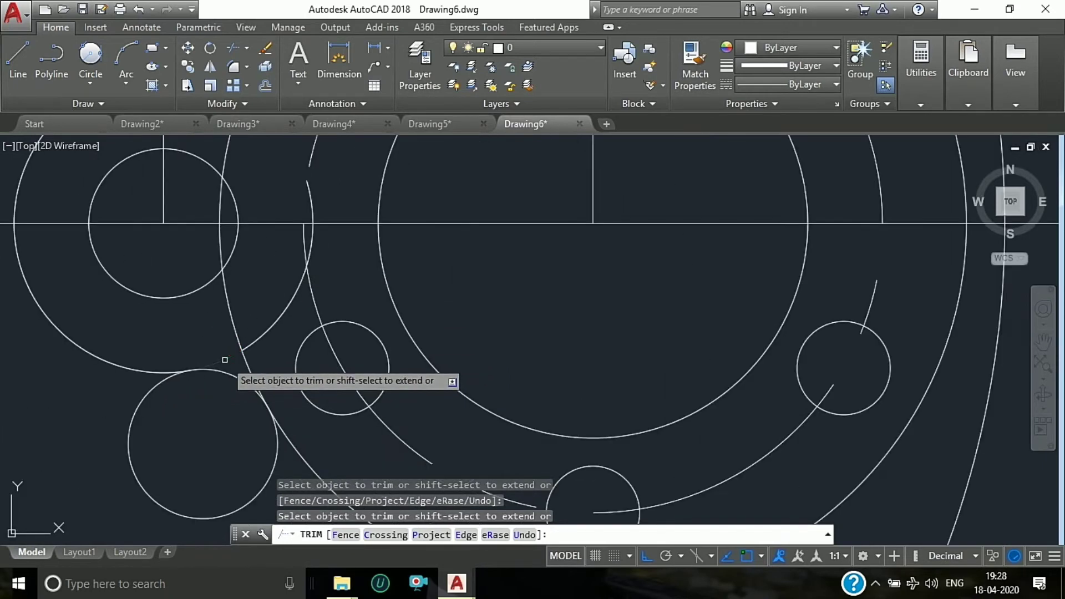
scroll(150, 387, "down", 2)
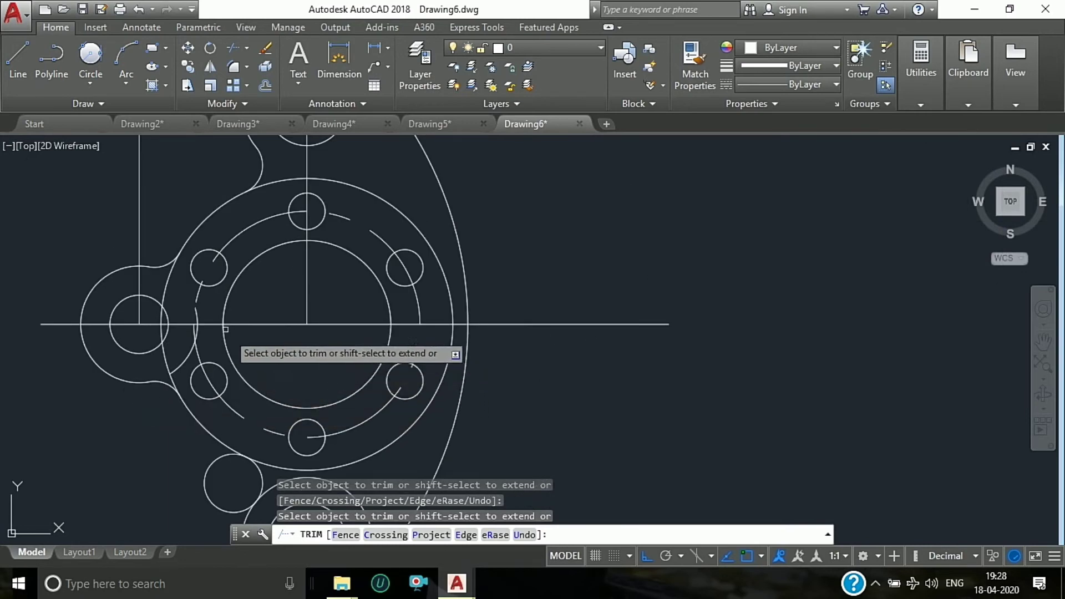
scroll(181, 276, "up", 1)
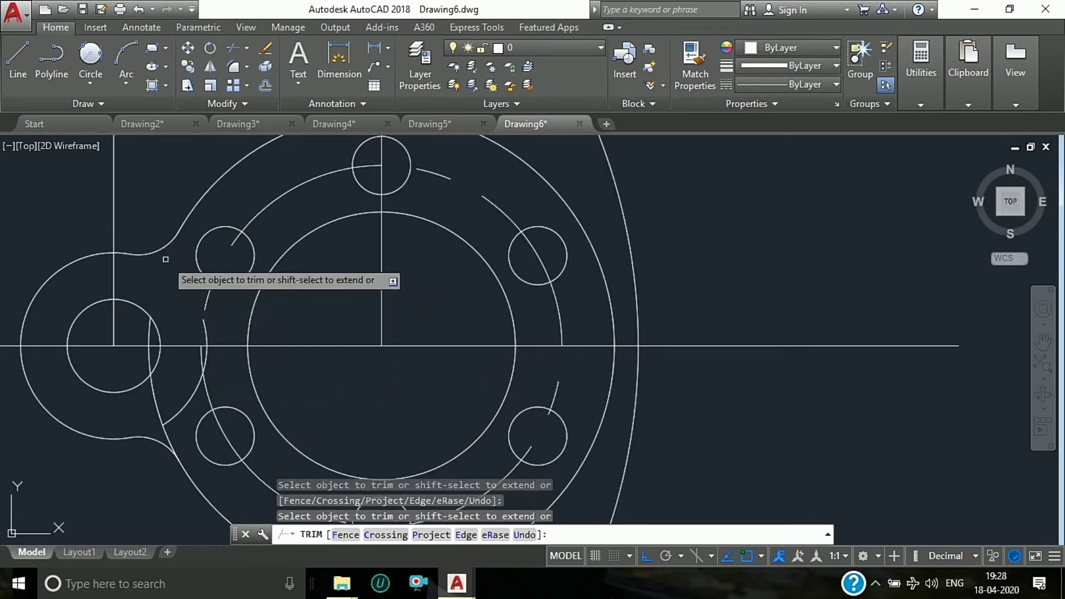
left_click(165, 438)
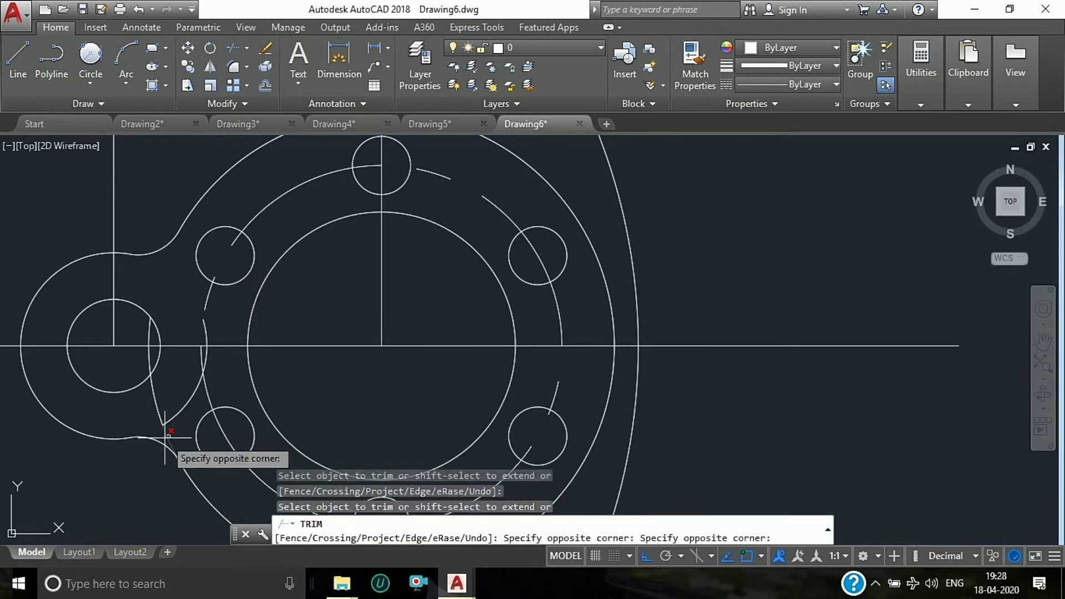
scroll(172, 355, "down", 3)
scroll(171, 409, "up", 3)
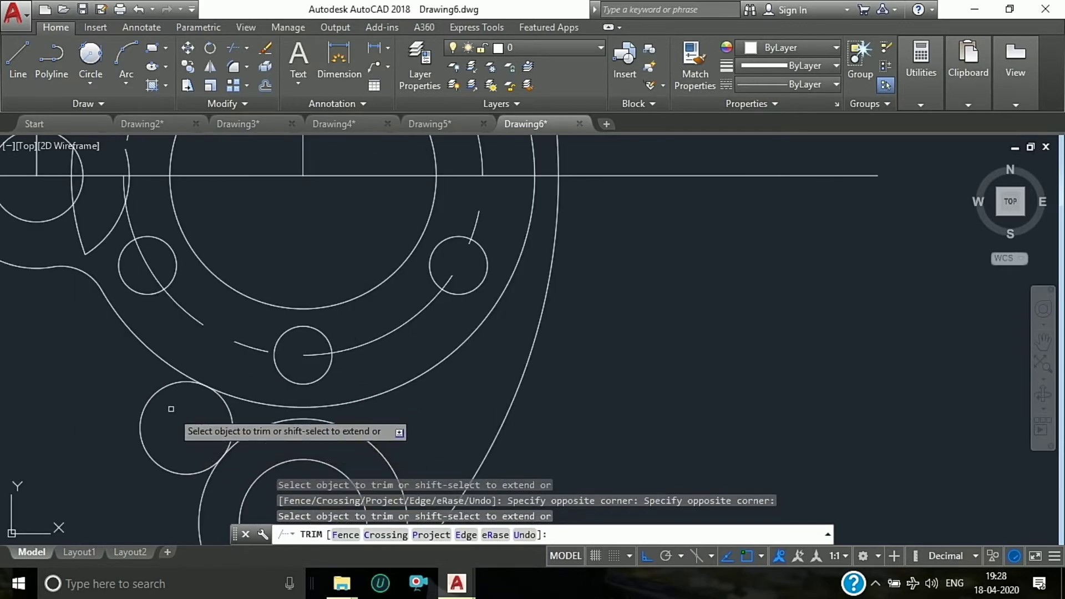
left_click(157, 390)
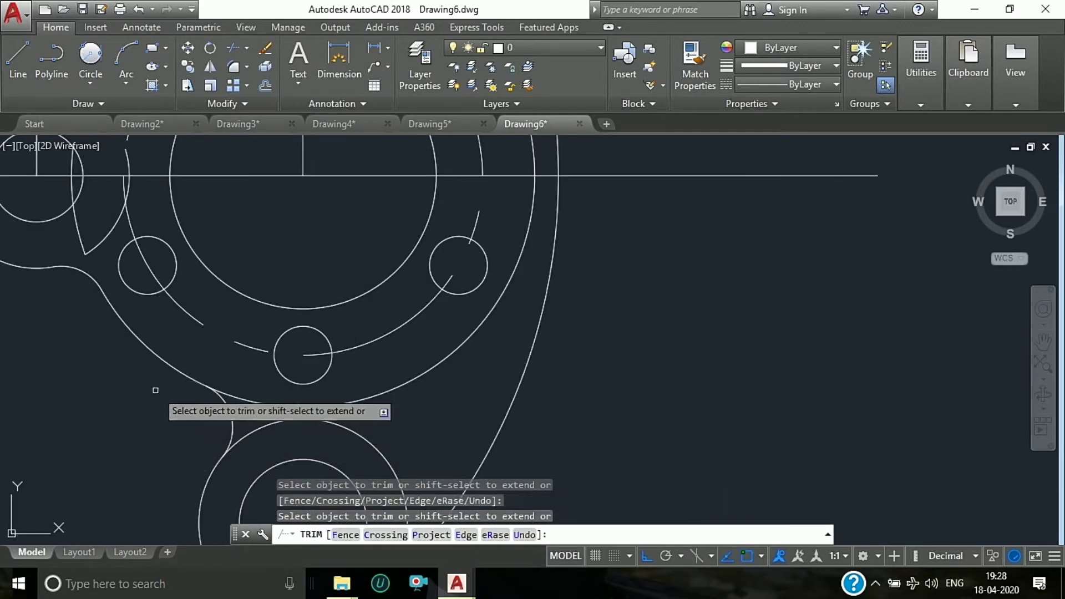
scroll(128, 373, "down", 2)
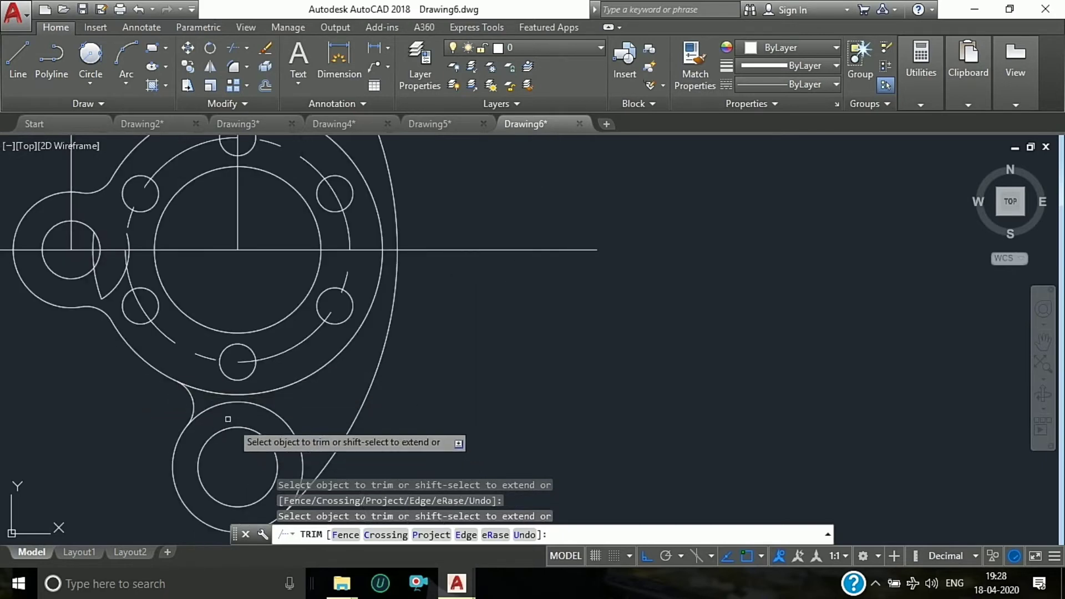
scroll(443, 407, "down", 2)
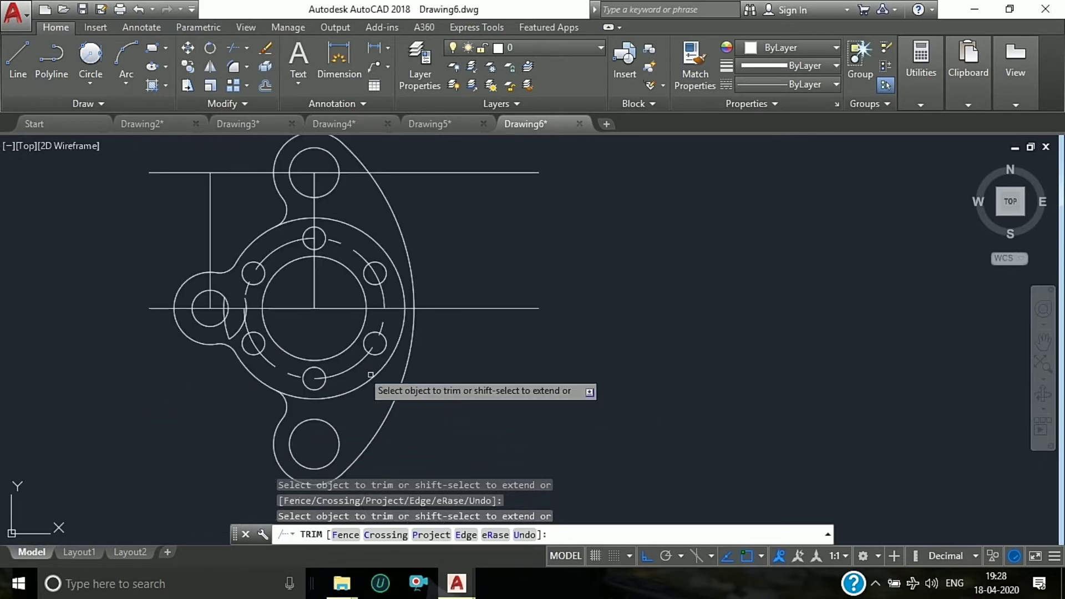
End trimming and erase the vertical and horizontal construction lines.
key("Escape")
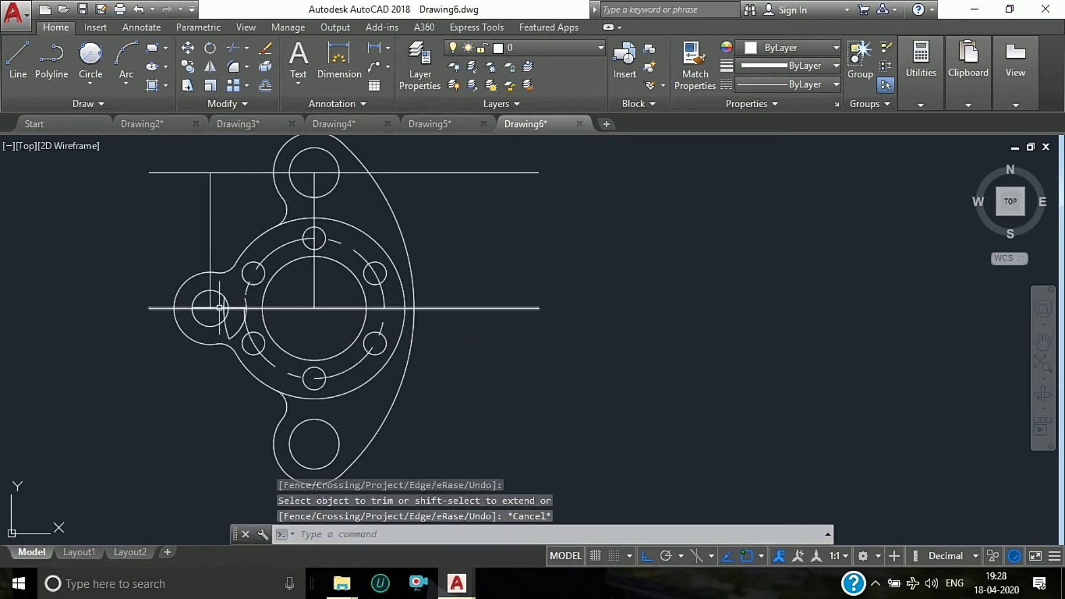
key("Delete")
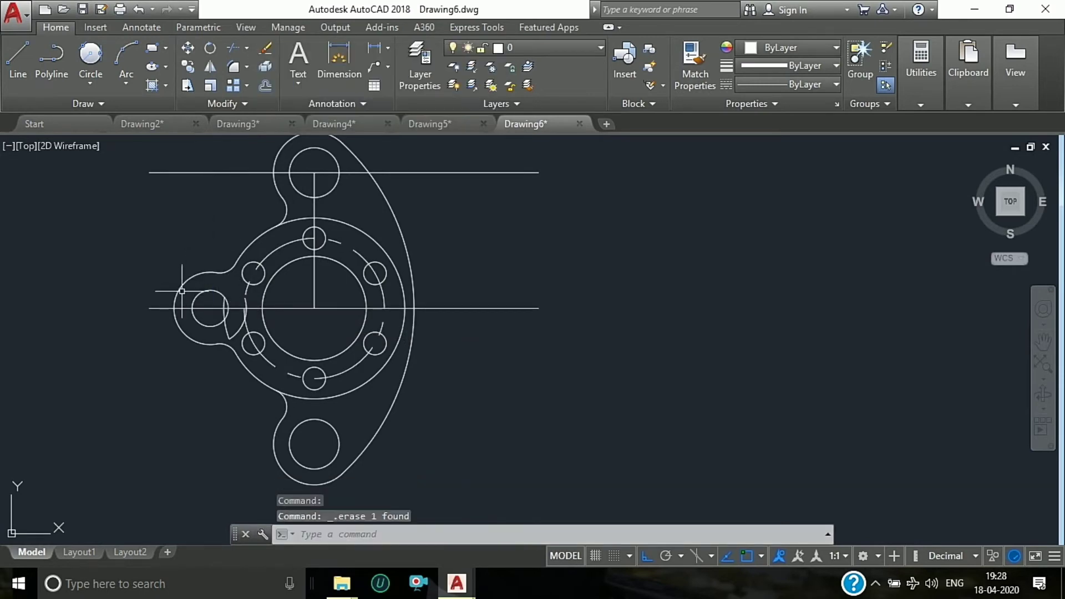
left_click(157, 307)
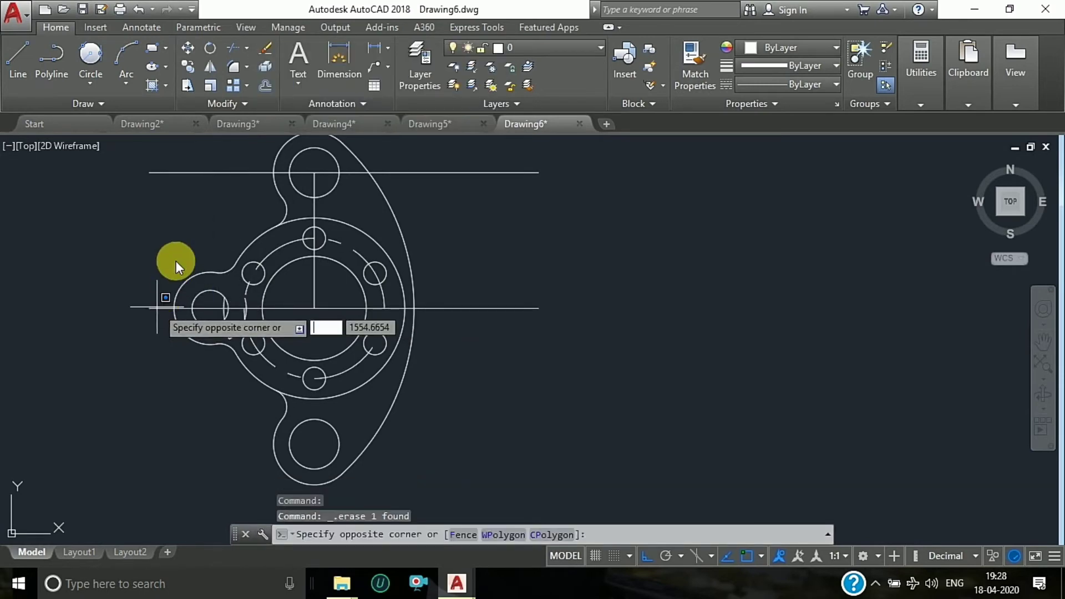
key("Escape")
key("Escape")
left_click(150, 308)
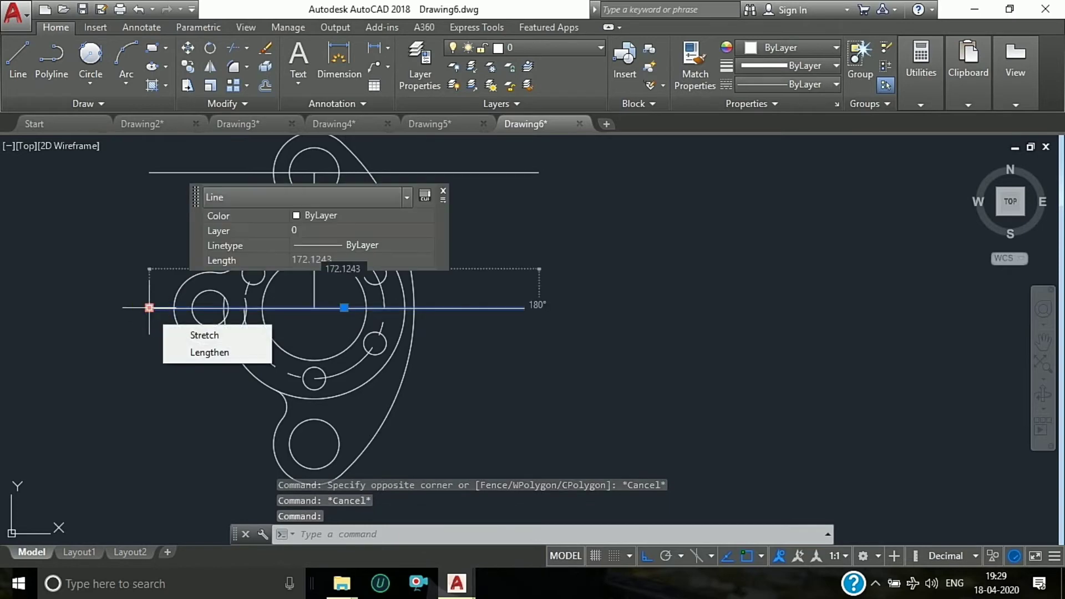
key("Escape")
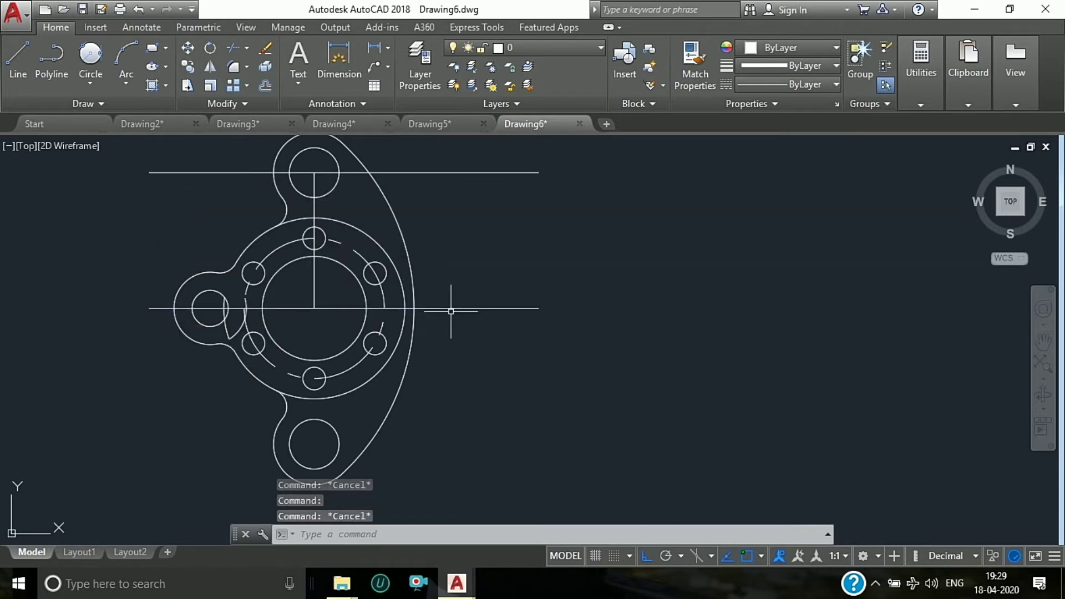
left_click(455, 308)
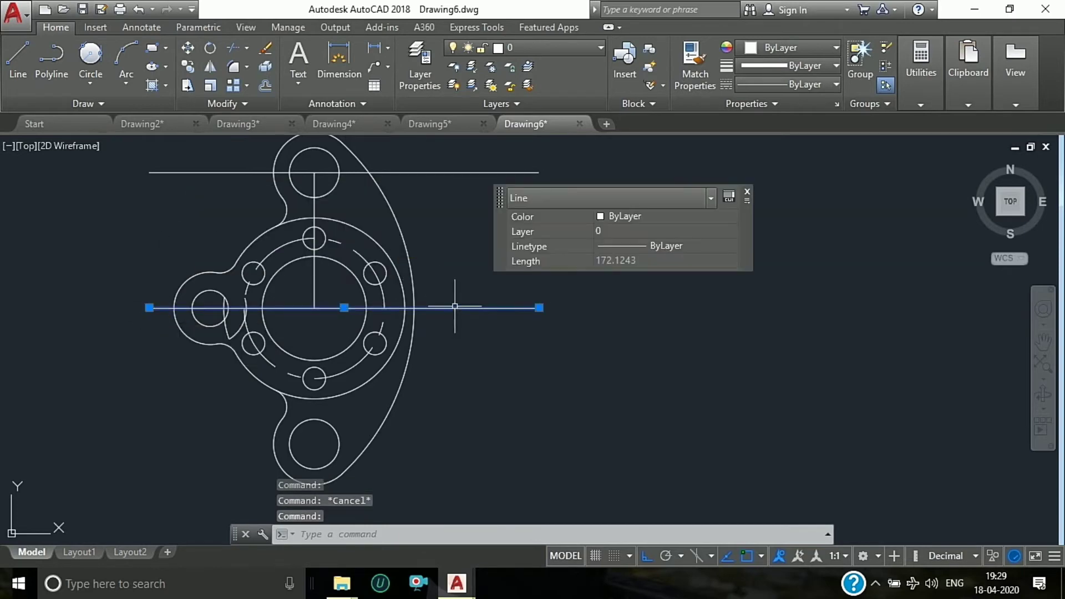
key("Delete")
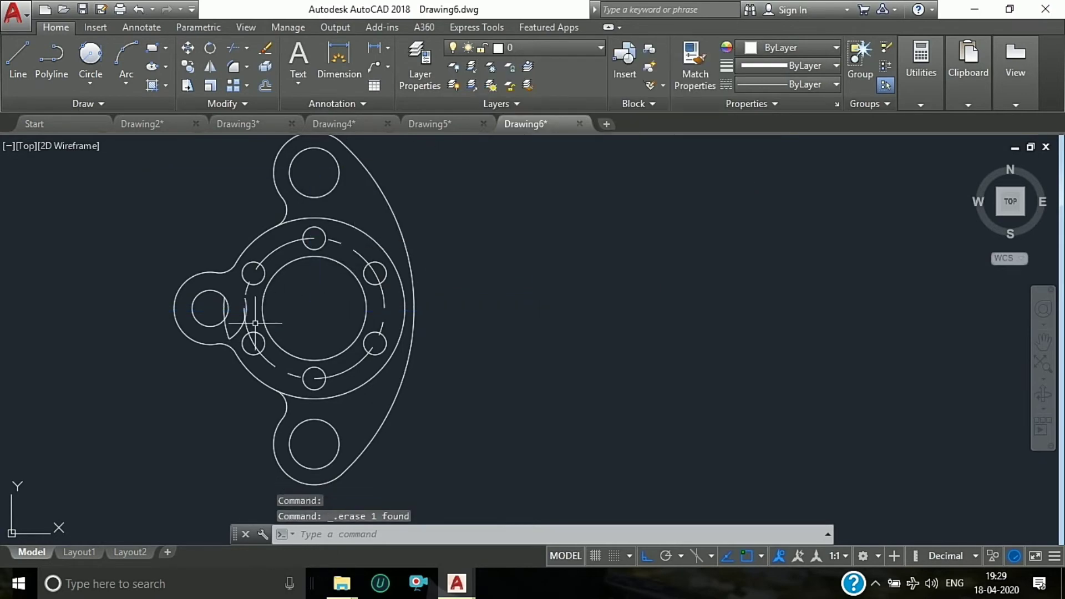
scroll(255, 323, "up", 5)
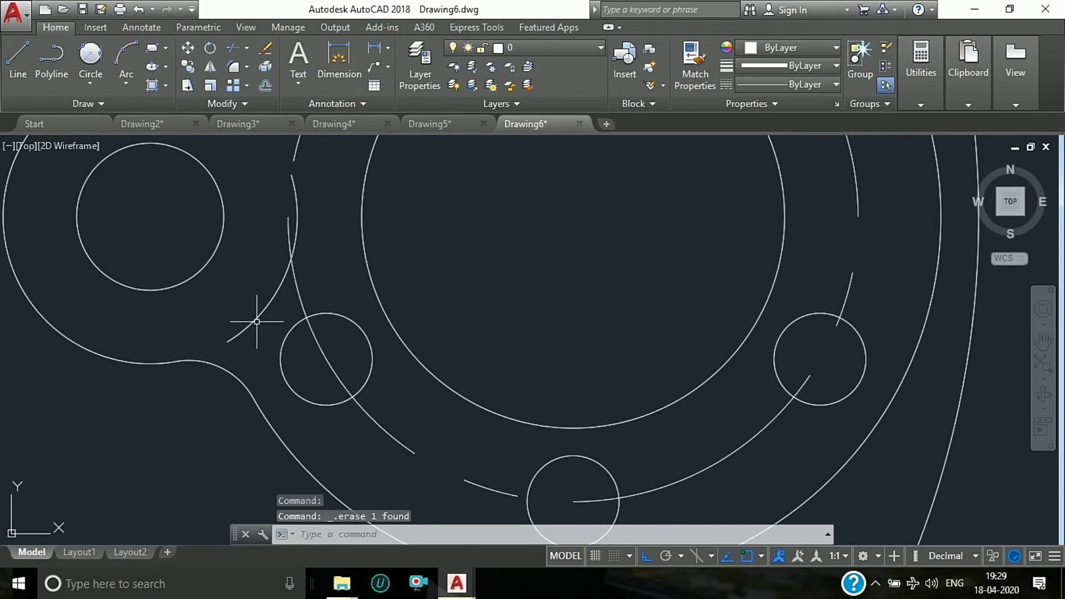
scroll(256, 322, "down", 3)
scroll(505, 200, "down", 3)
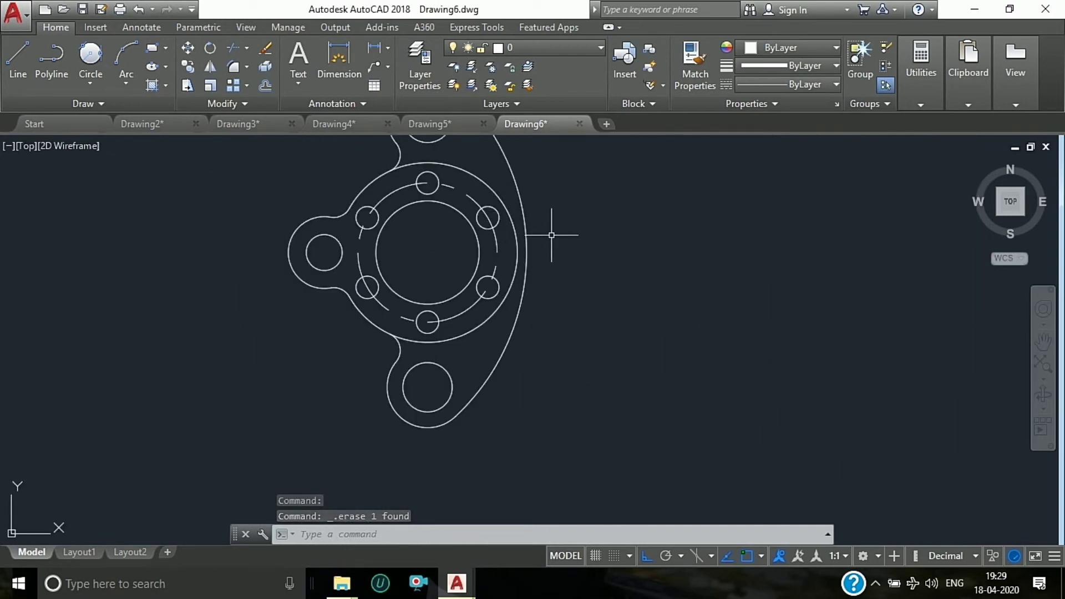
scroll(635, 377, "down", 2)
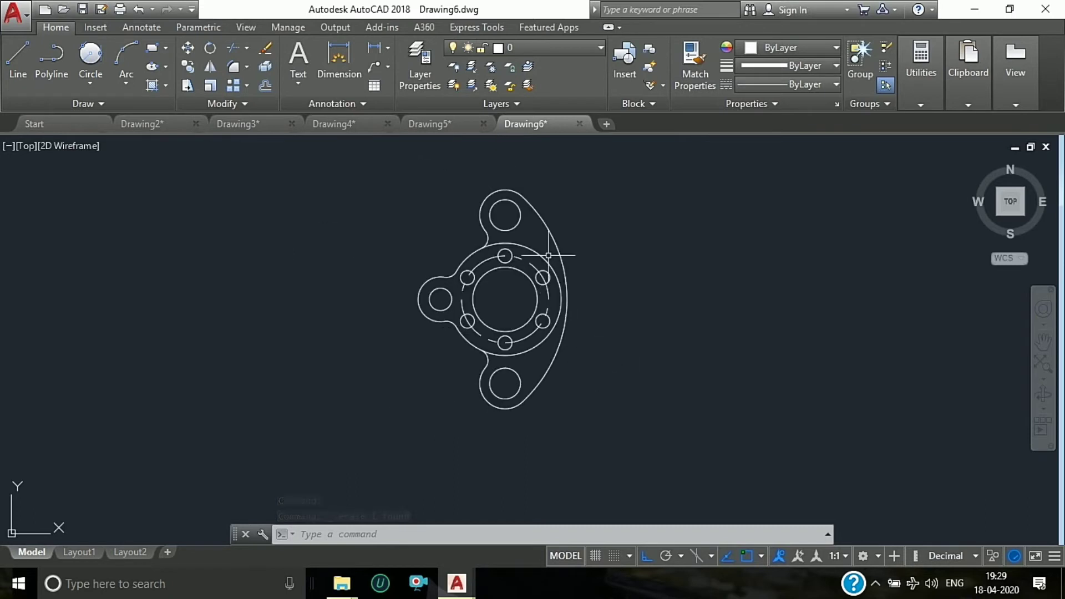
scroll(554, 275, "up", 3)
scroll(516, 271, "down", 3)
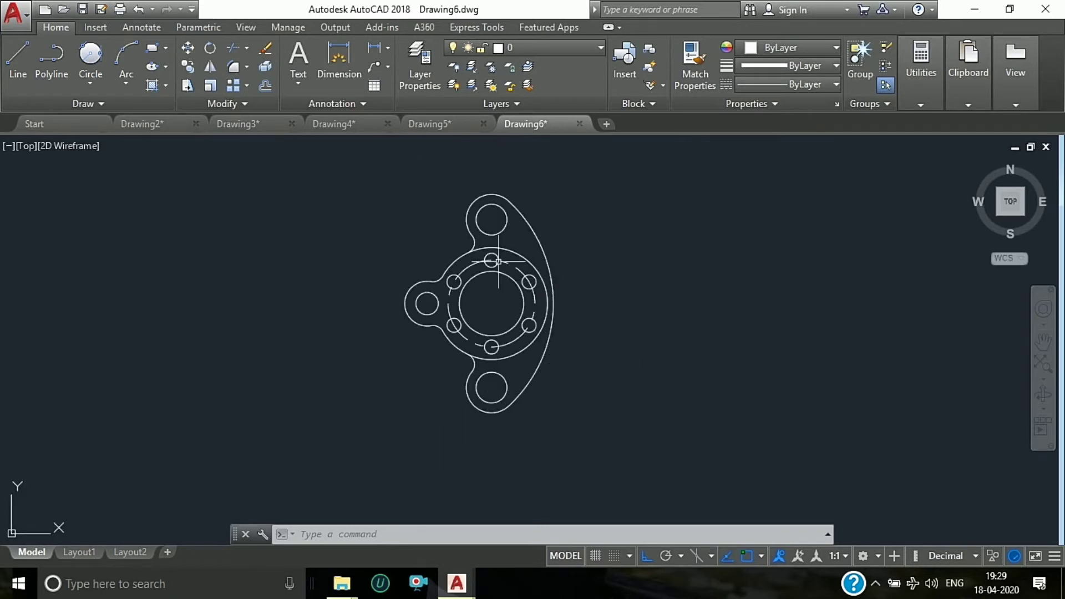
Place centre marks on the central bore, top hole, left lobe and bottom hole.
left_click(143, 26)
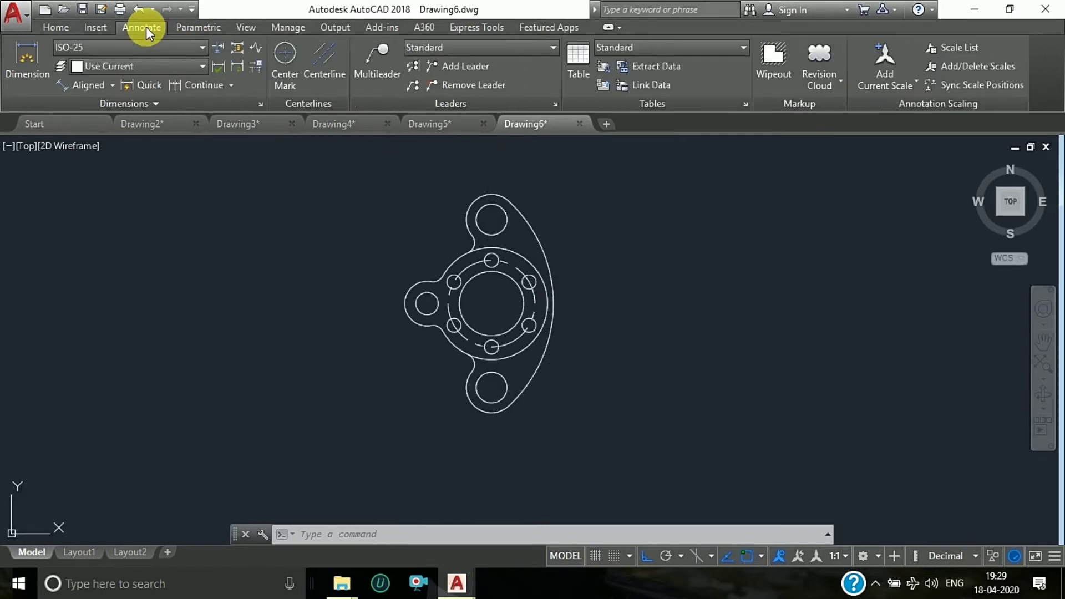
left_click(285, 61)
scroll(521, 279, "up", 2)
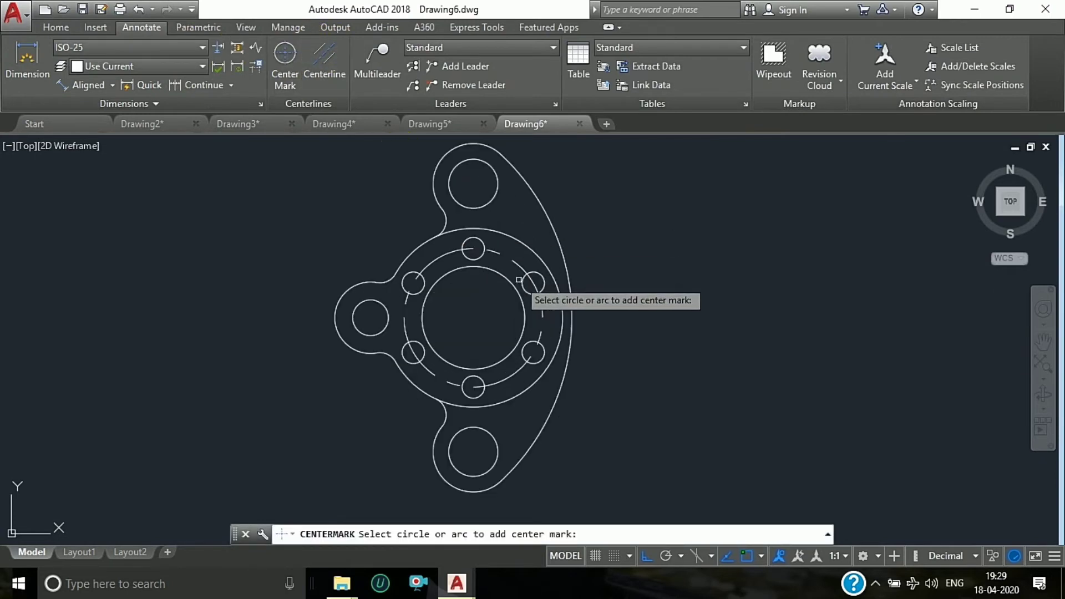
left_click(552, 281)
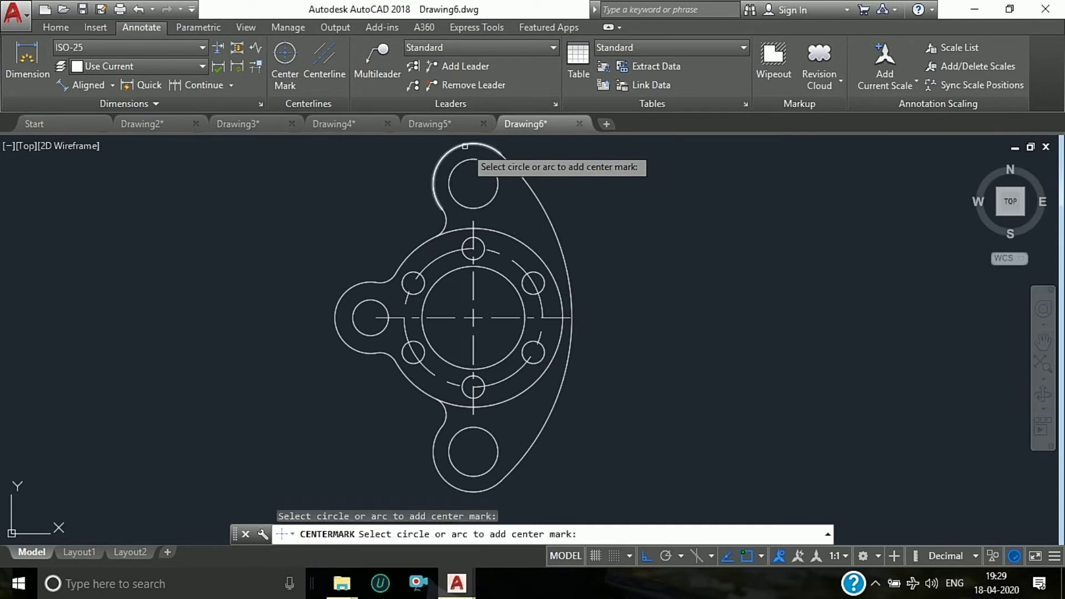
left_click(467, 164)
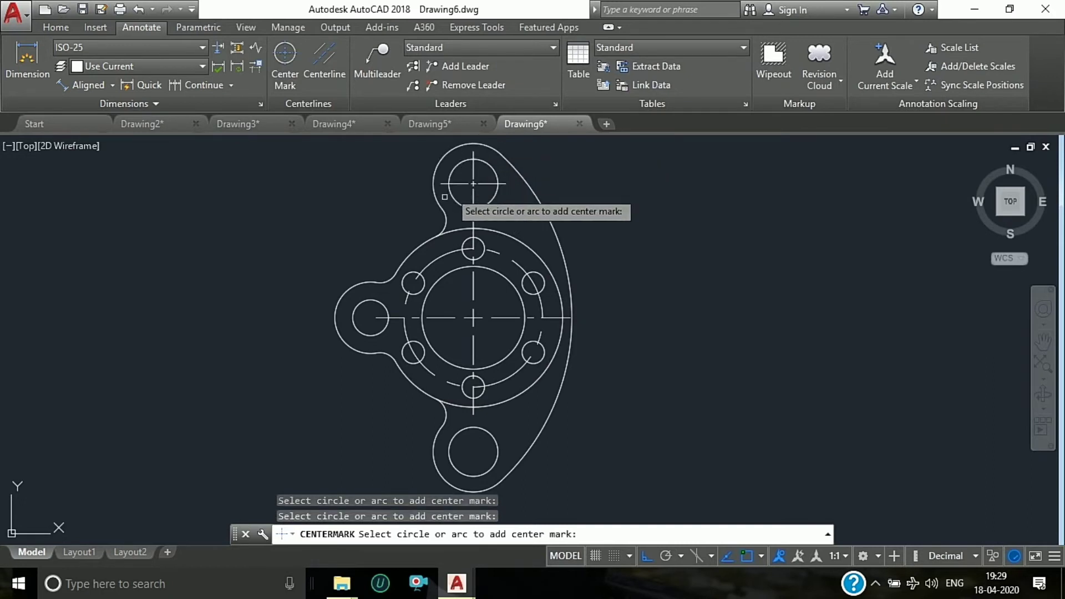
left_click(333, 316)
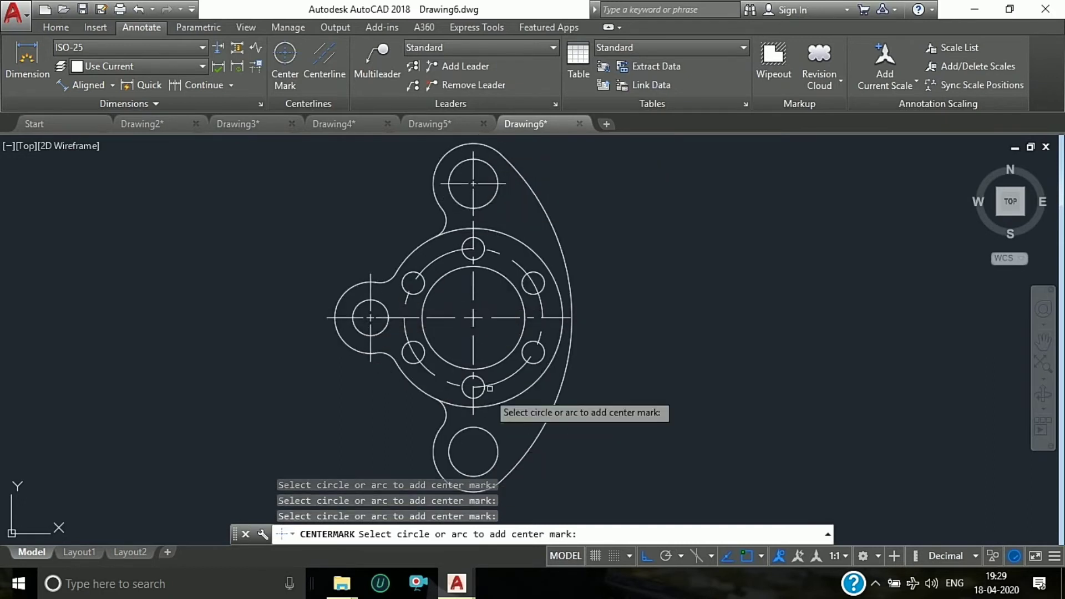
scroll(501, 345, "down", 2)
left_click(466, 427)
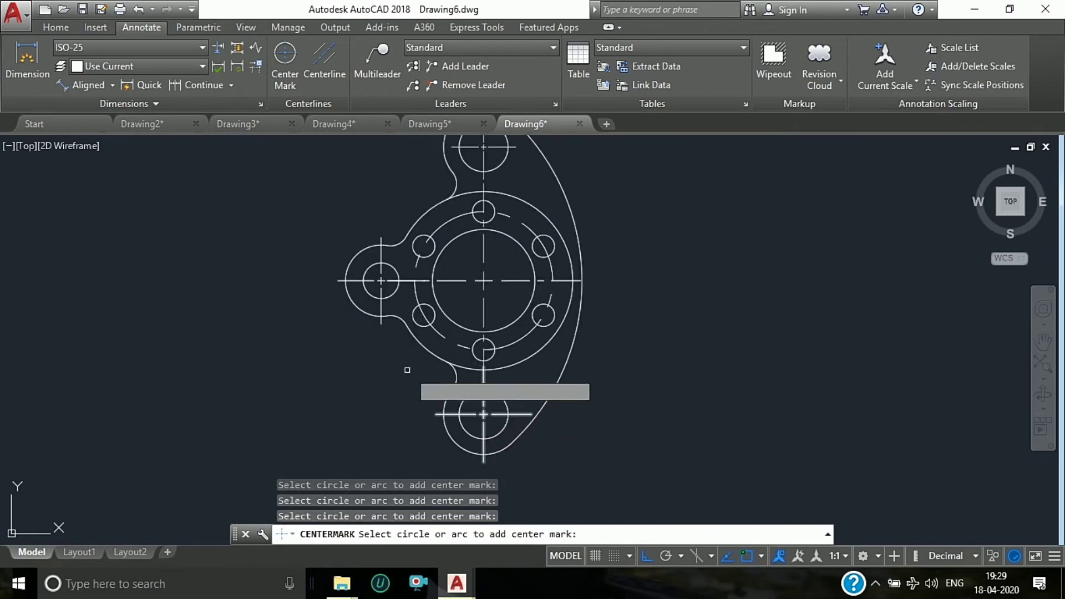
middle_click_drag(503, 352, 475, 337)
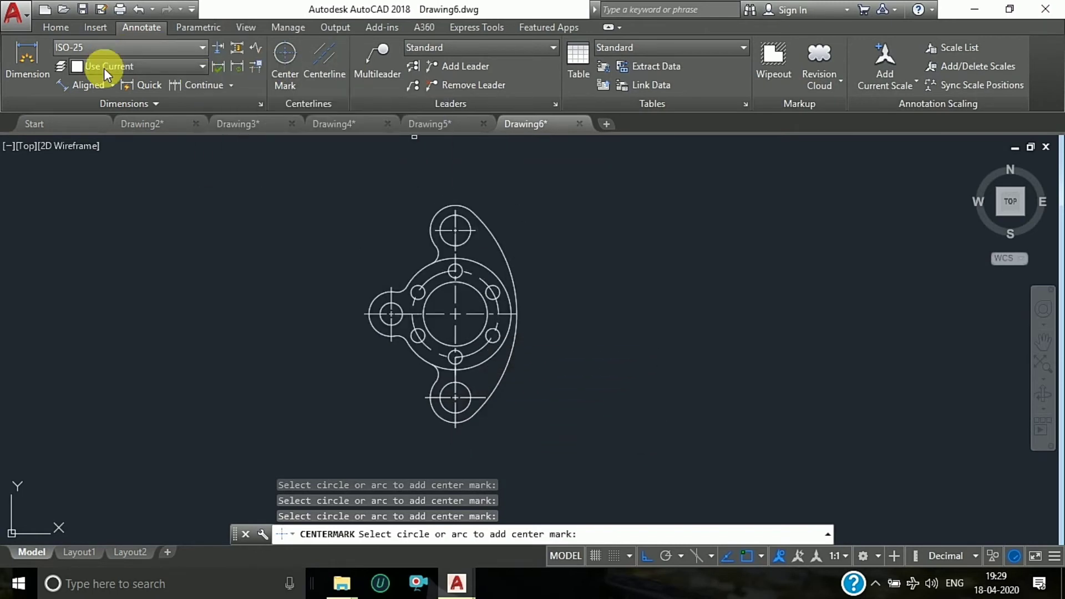
Dimension 60 vertically from the centreline to the bottom hole centre, right of the part.
left_click(117, 91)
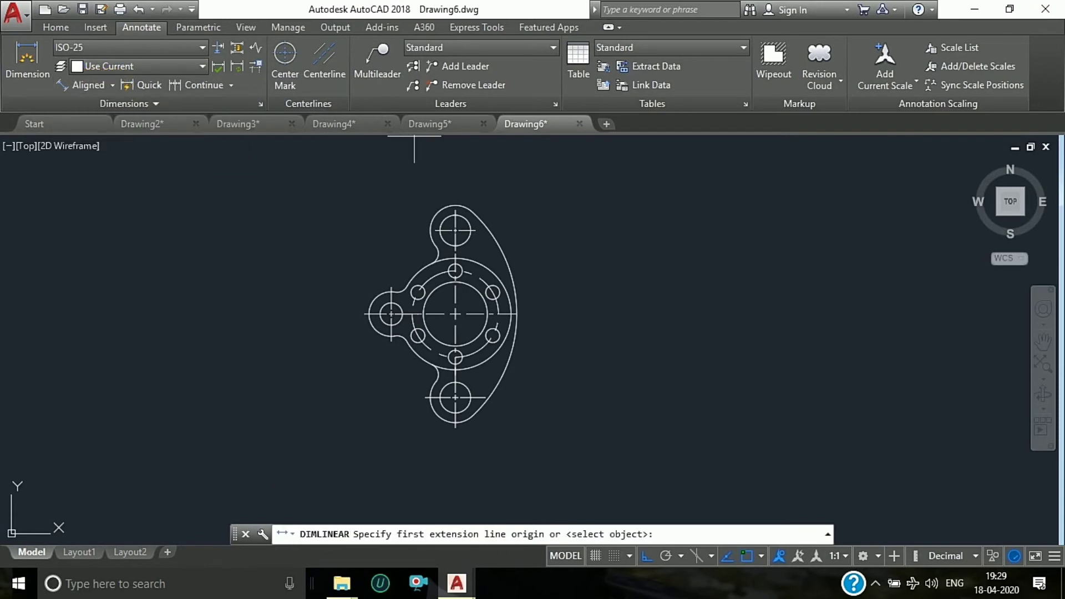
scroll(472, 305, "up", 3)
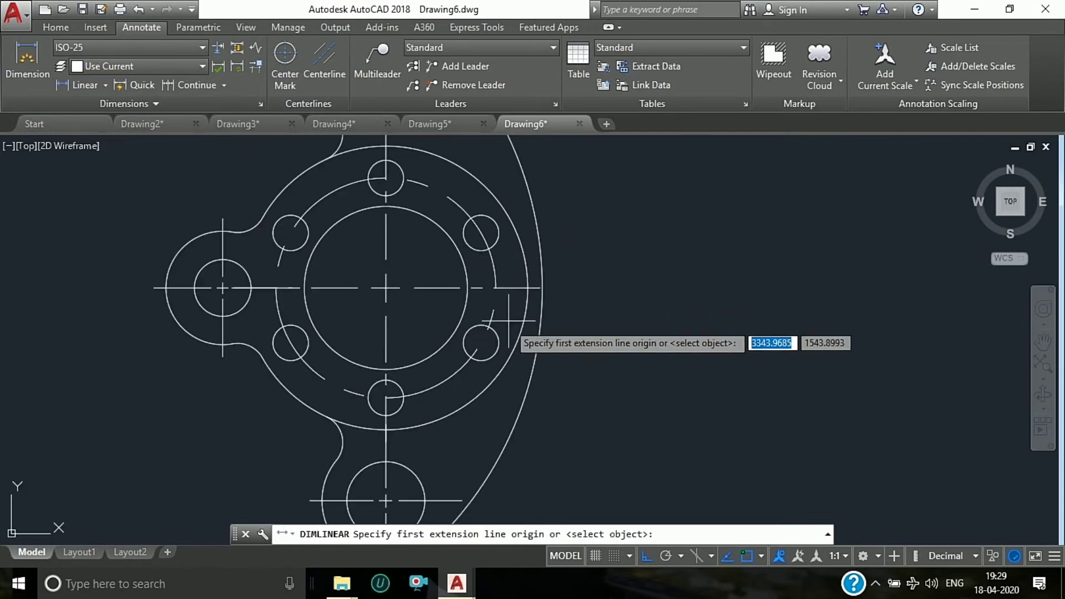
scroll(532, 282, "up", 2)
left_click(541, 282)
scroll(488, 414, "down", 1)
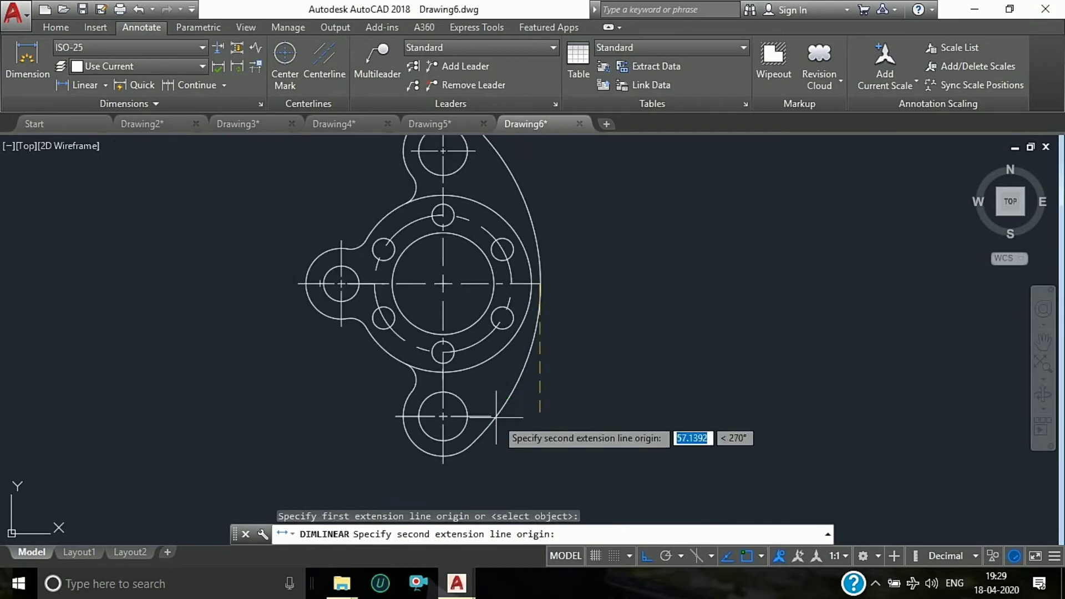
scroll(488, 413, "down", 1)
left_click(488, 414)
scroll(566, 376, "down", 4)
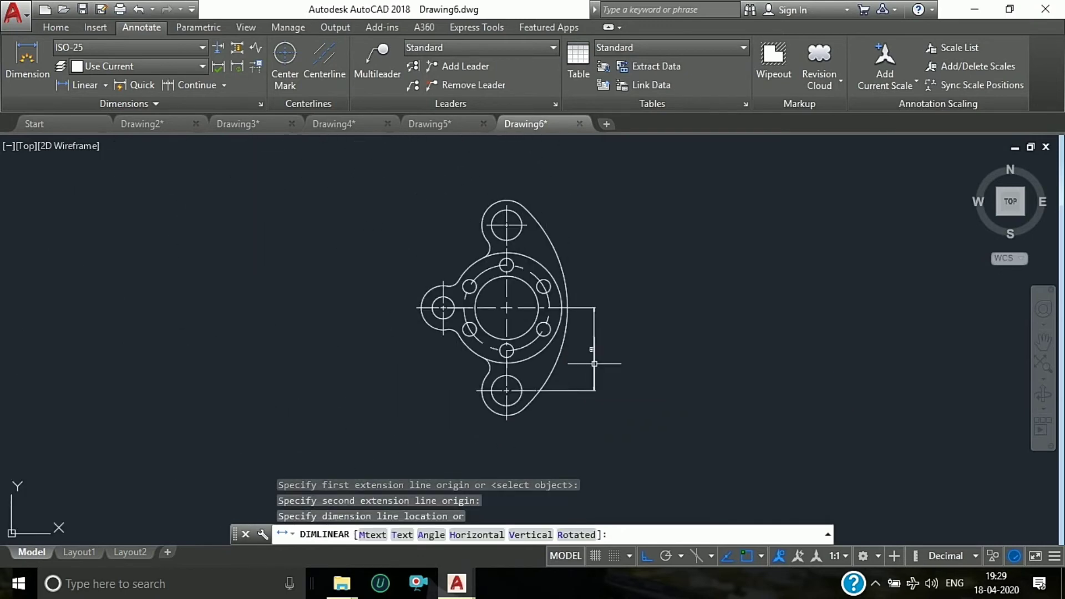
left_click(594, 364)
Enlarge the ISO-25 dimension style's text height and set its arrow size to 4.
type("d")
key("Return")
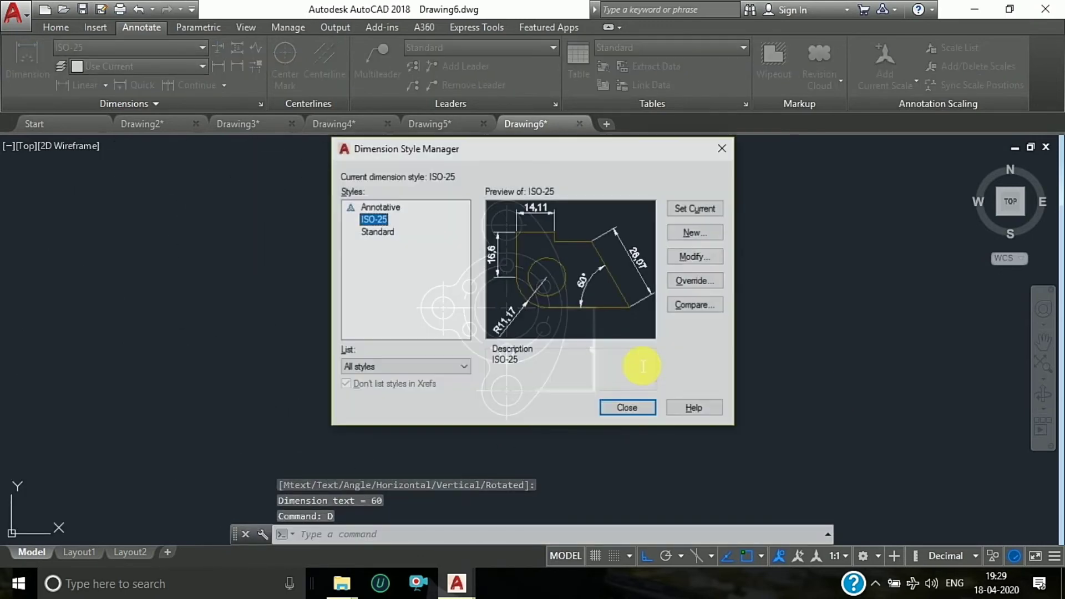
left_click(693, 258)
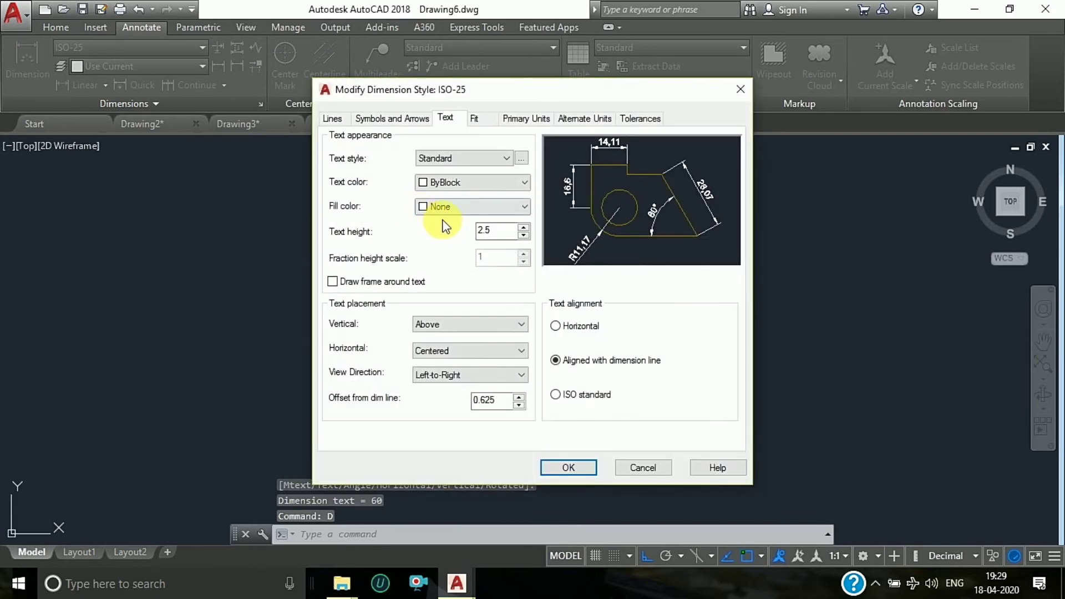
double_click(500, 232)
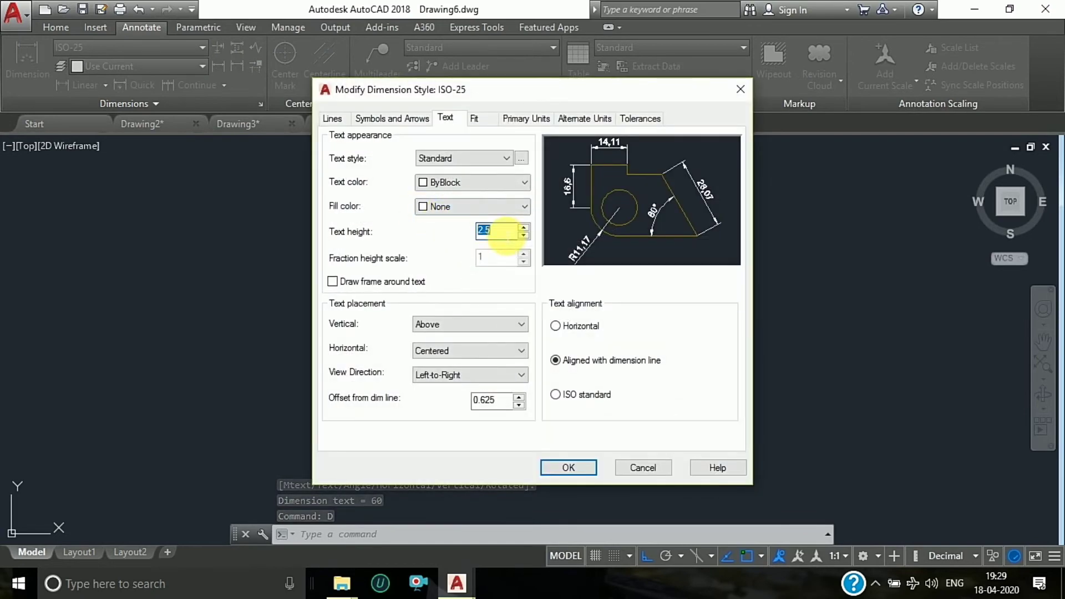
type("8")
left_click(393, 118)
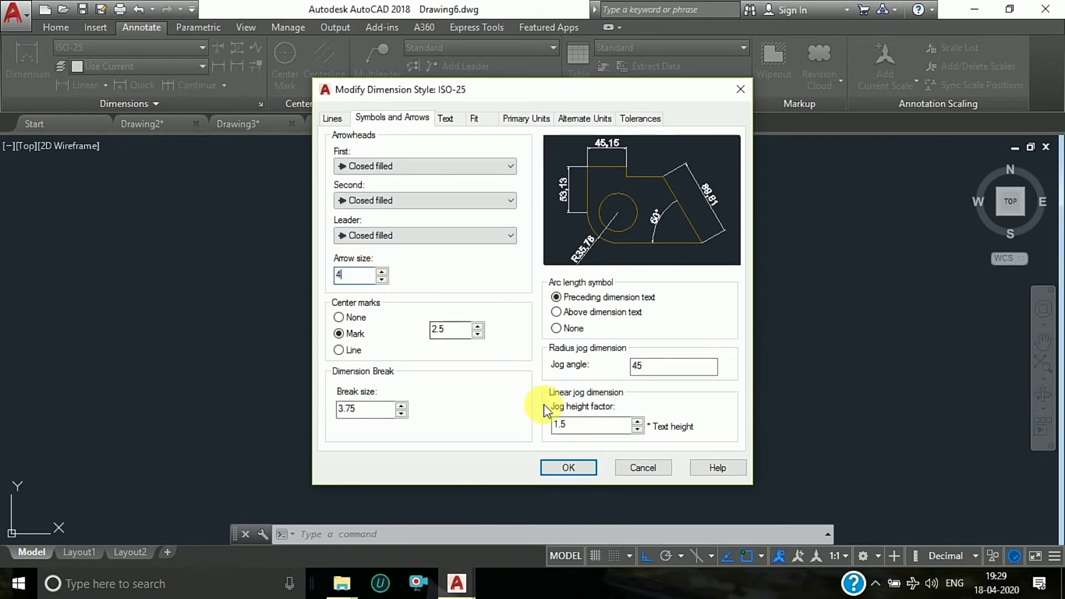
left_click(566, 468)
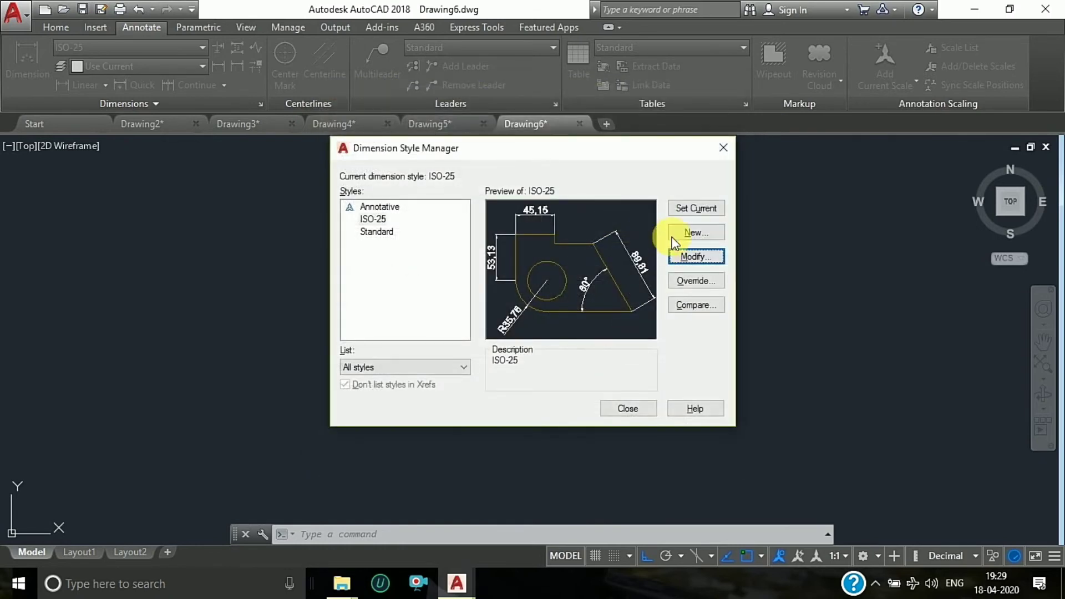
left_click(627, 409)
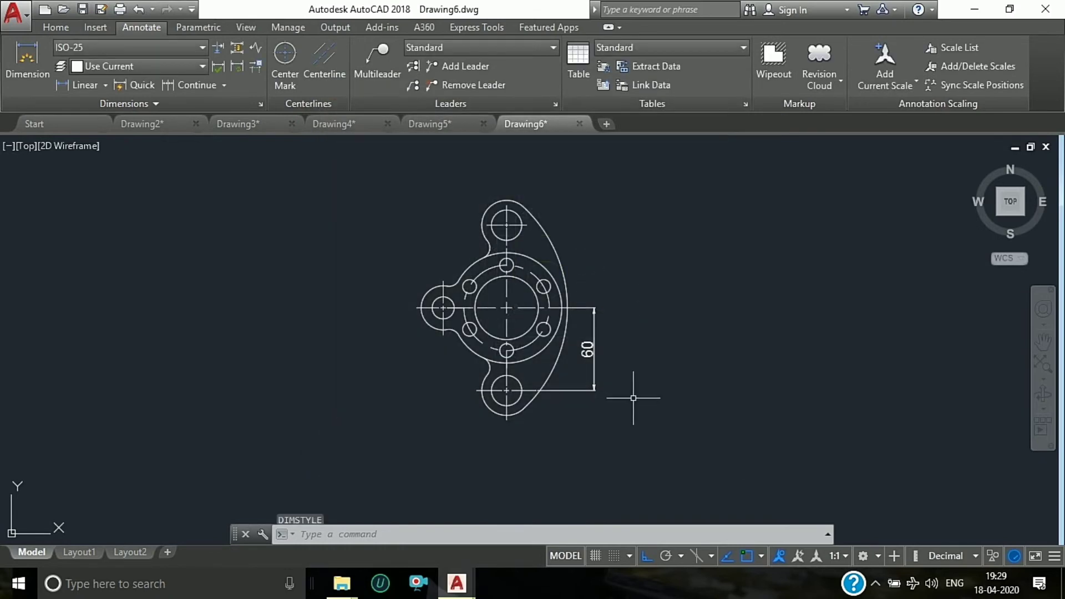
Add a second vertical 60 dimension from the top hole centre to the centreline, aligned with the first.
left_click(86, 88)
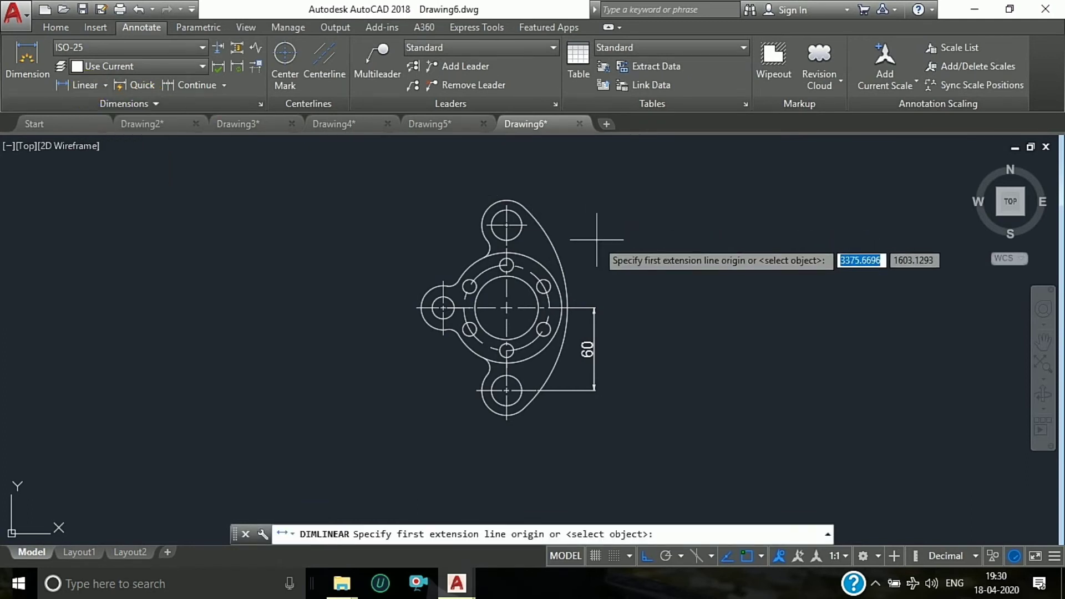
scroll(574, 233, "up", 4)
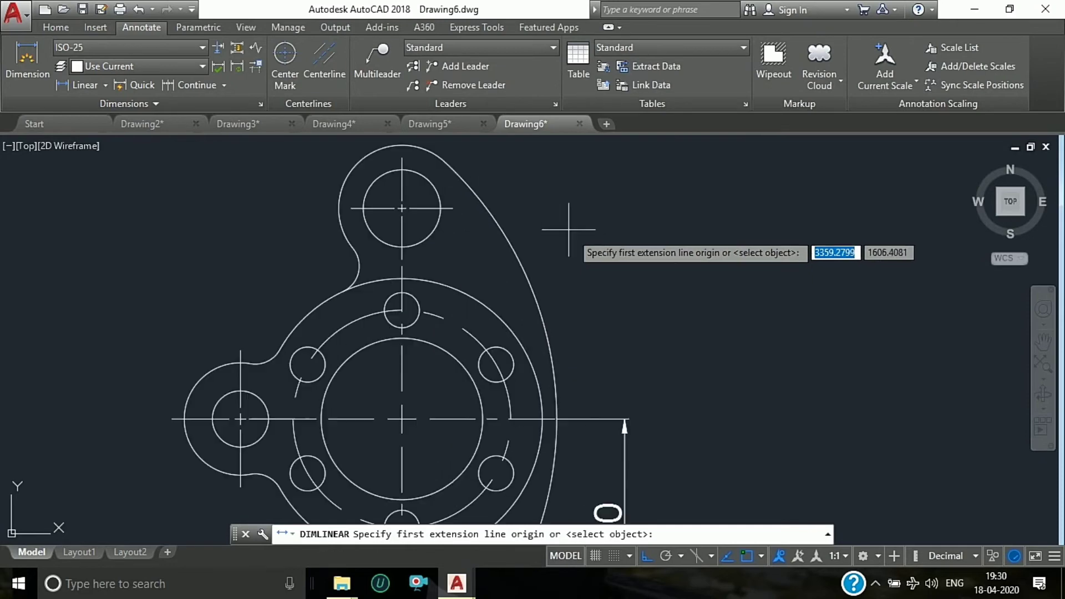
left_click(453, 208)
scroll(583, 322, "up", 1)
scroll(577, 350, "up", 3)
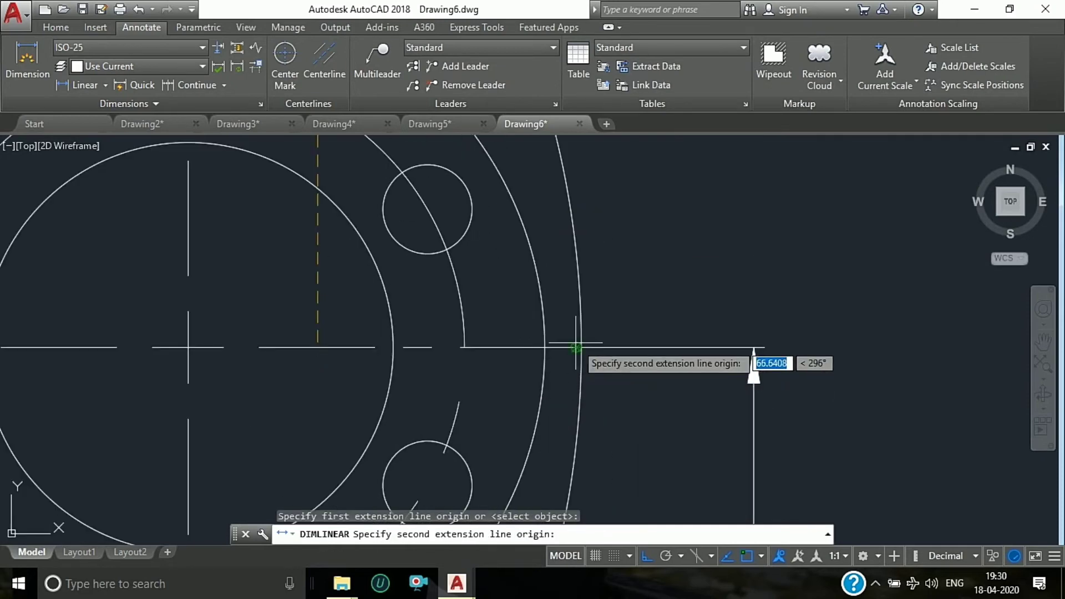
left_click(577, 347)
left_click(752, 350)
scroll(681, 265, "down", 5)
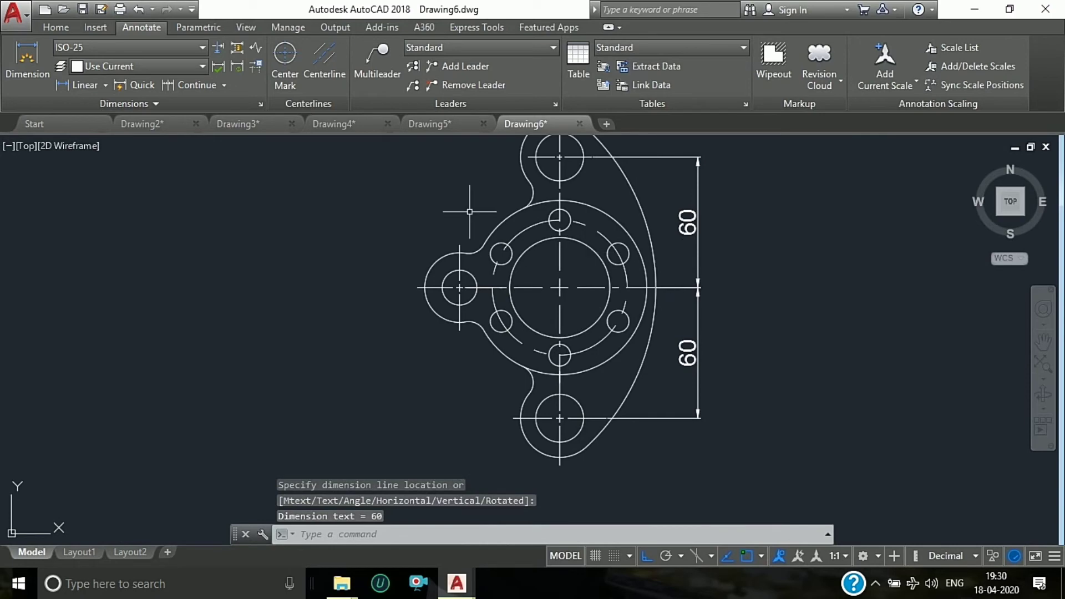
left_click(373, 54)
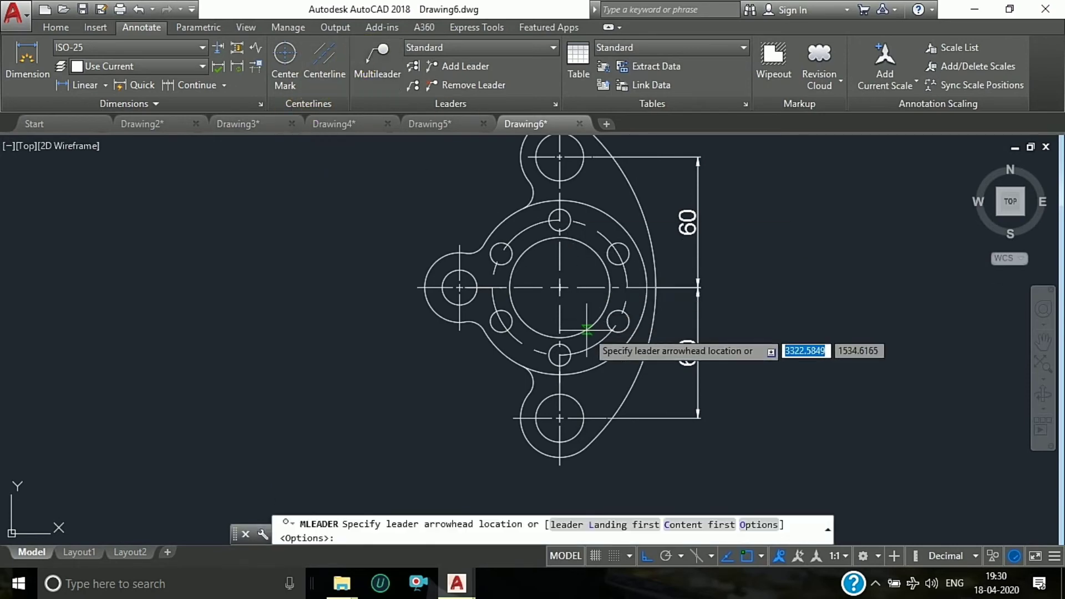
Add a Ø46 multileader callout pointing to the central bore edge.
left_click(601, 343)
scroll(636, 380, "up", 6)
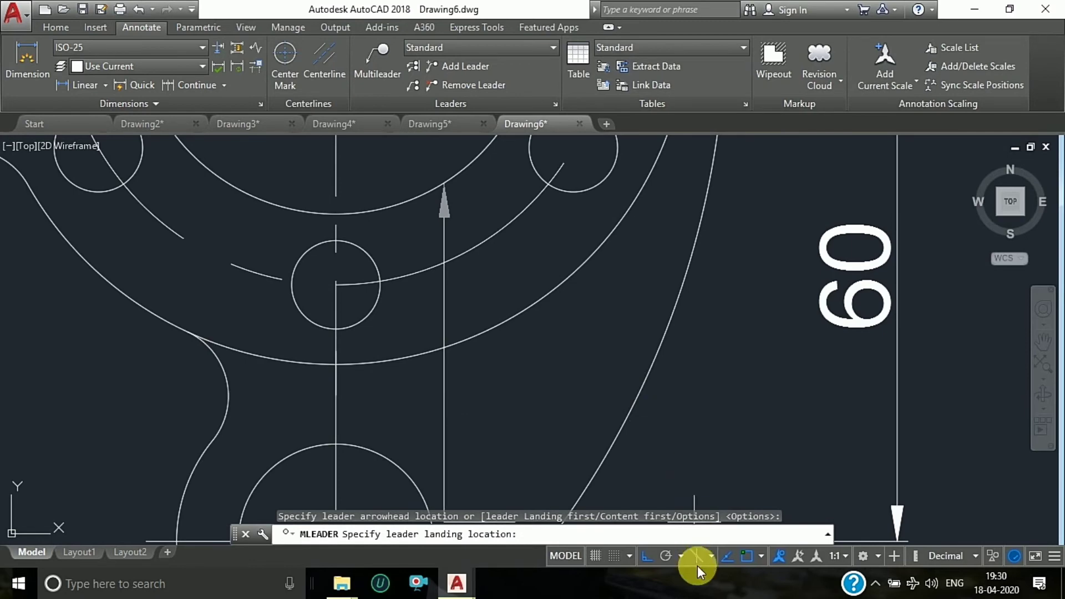
left_click(647, 557)
left_click(672, 432)
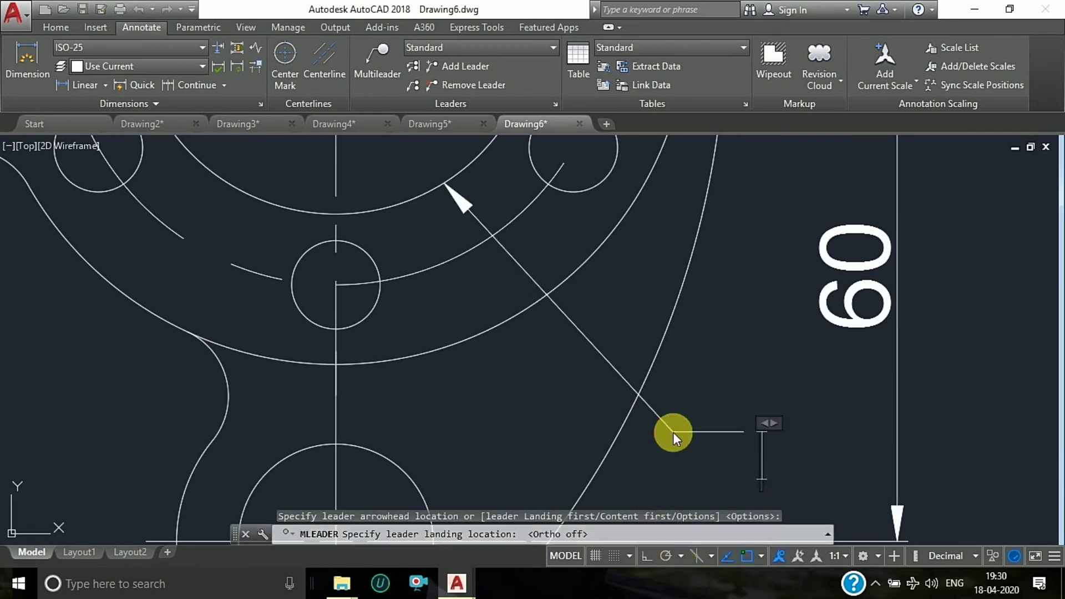
type("R")
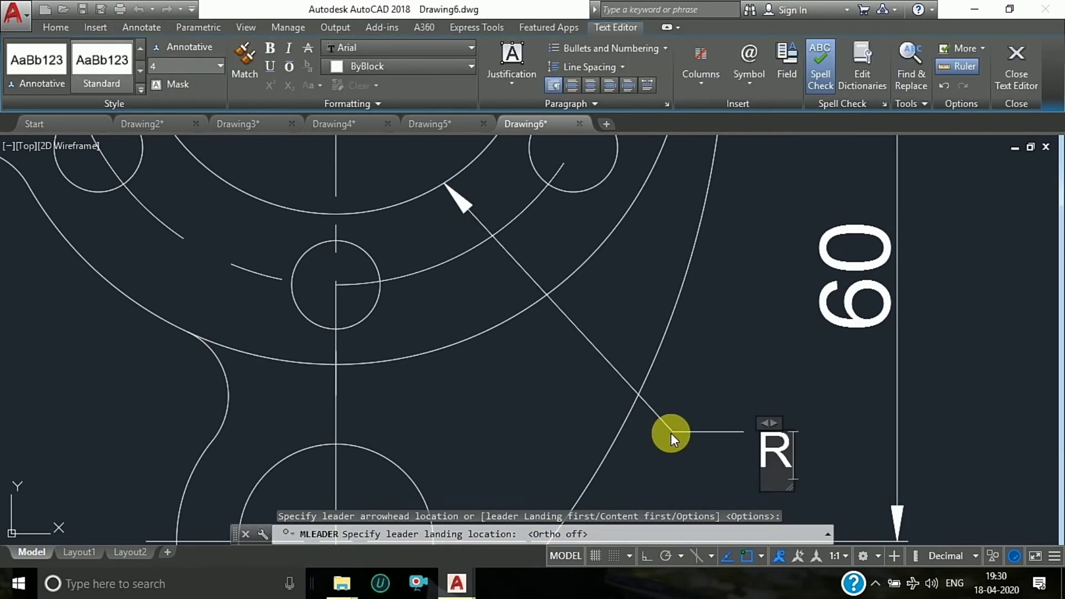
key("BackSpace")
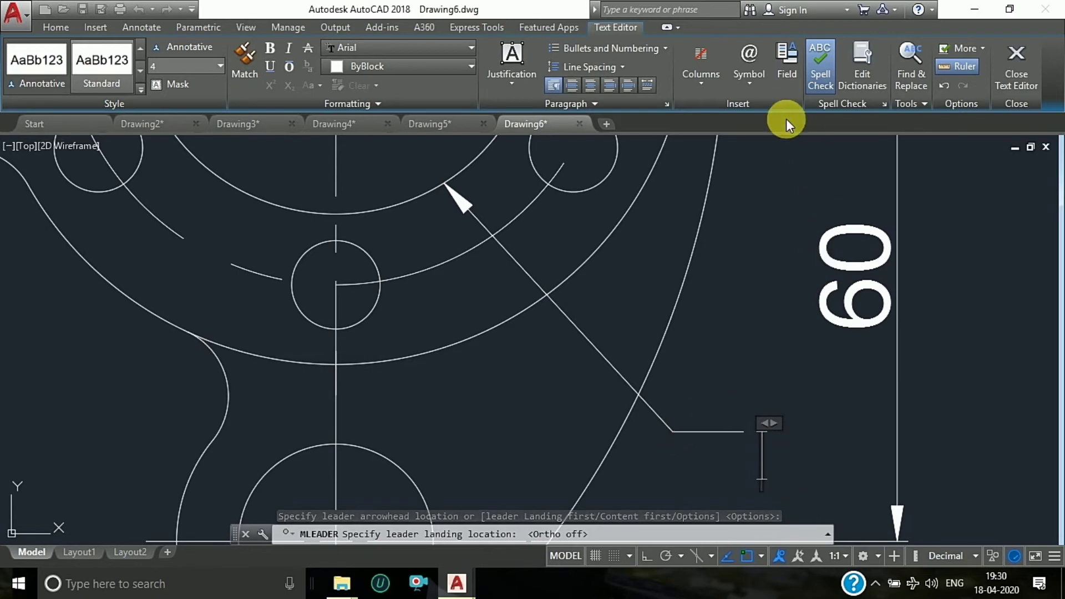
left_click(752, 87)
left_click(761, 149)
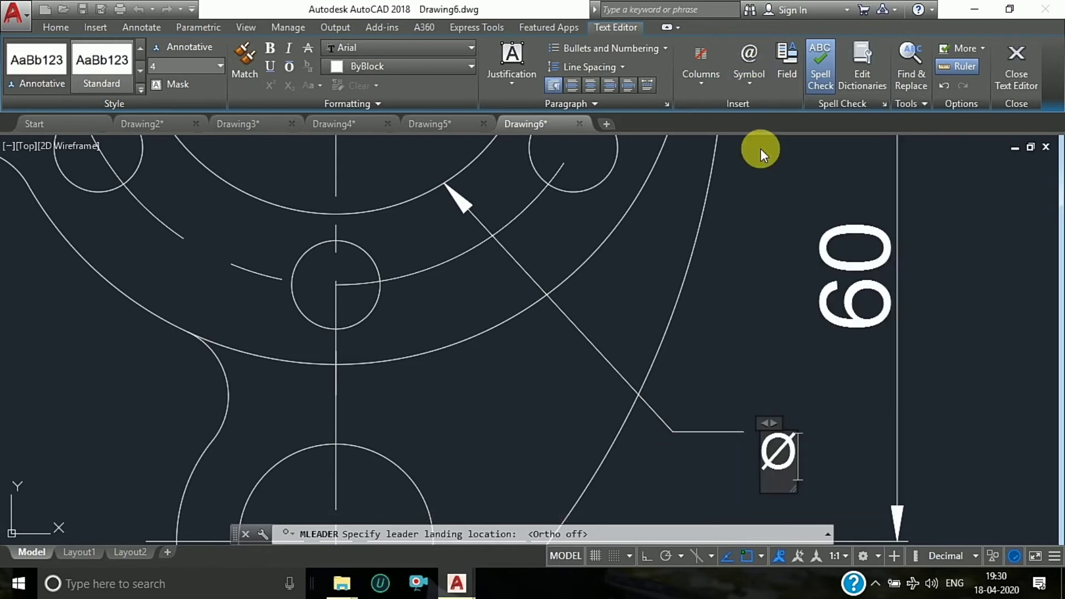
type("46")
left_click(767, 155)
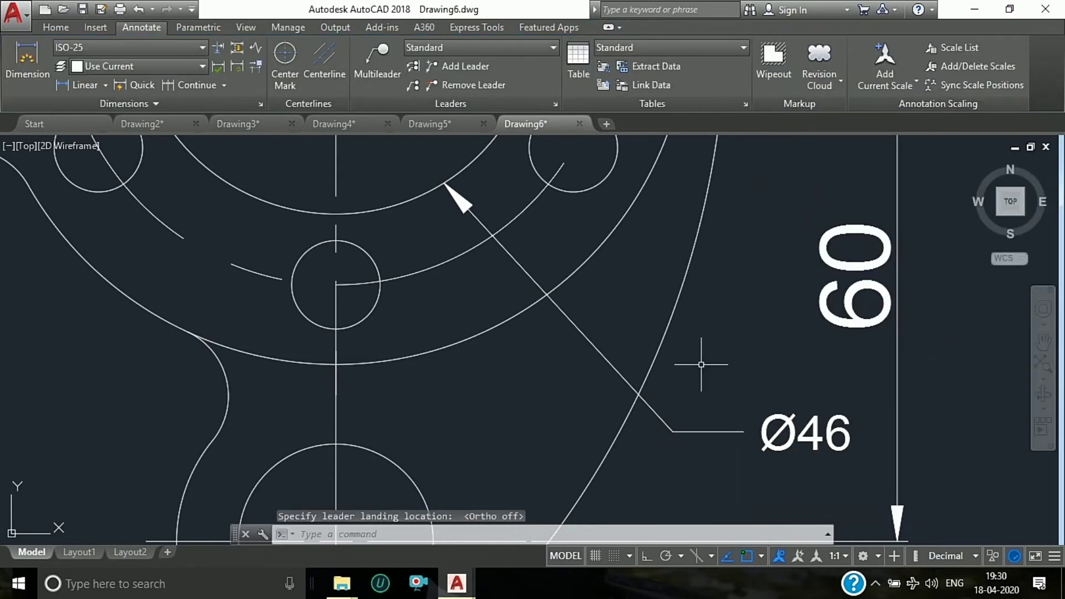
scroll(682, 376, "down", 3)
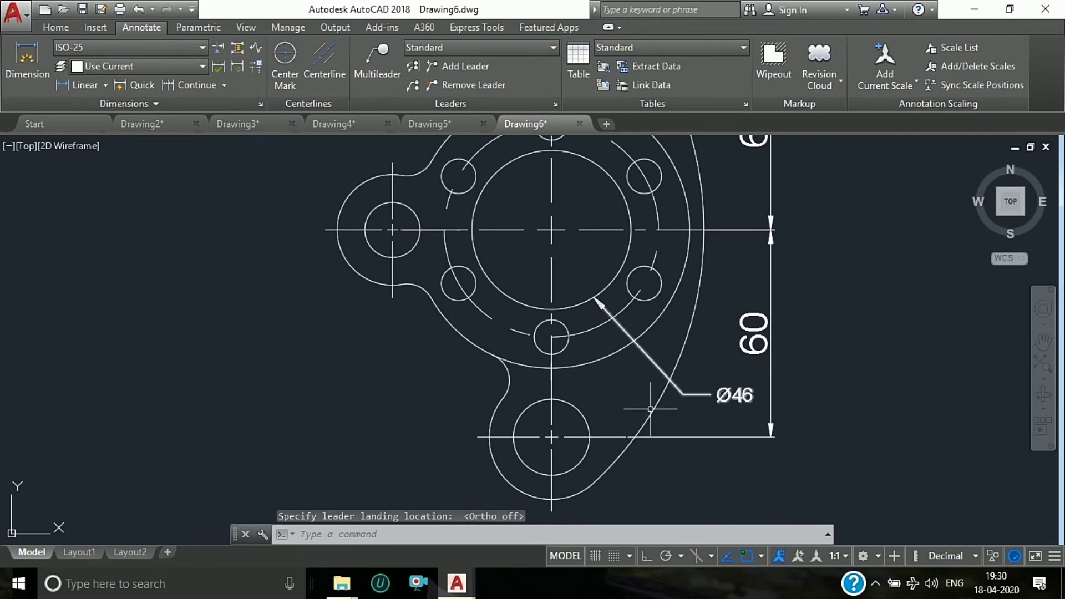
scroll(614, 444, "down", 1)
scroll(669, 418, "down", 4)
scroll(678, 421, "up", 4)
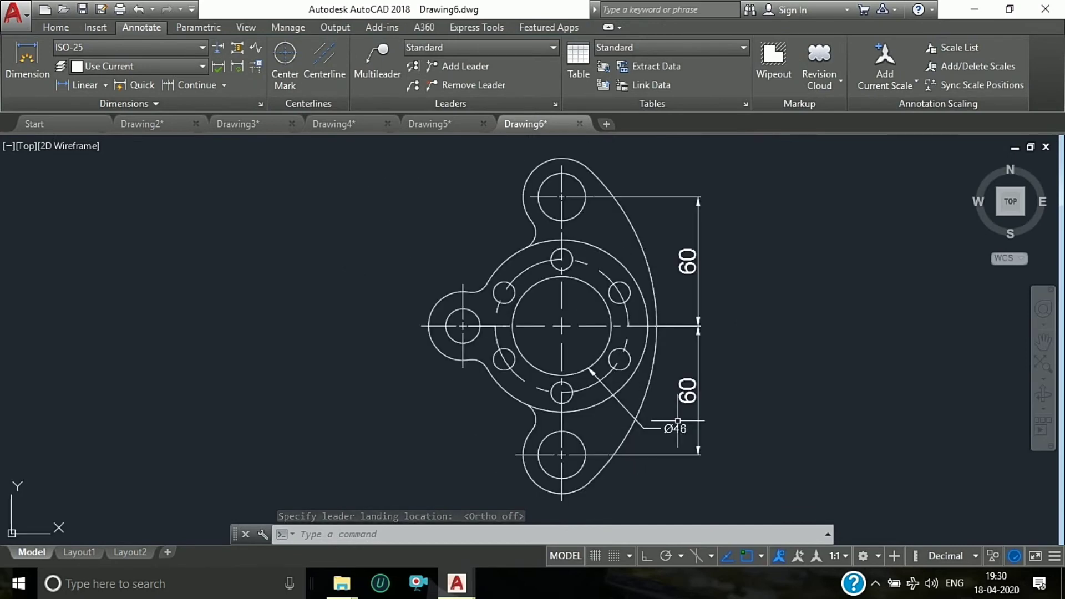
Set the Standard multileader style's text height to 8.
left_click(513, 51)
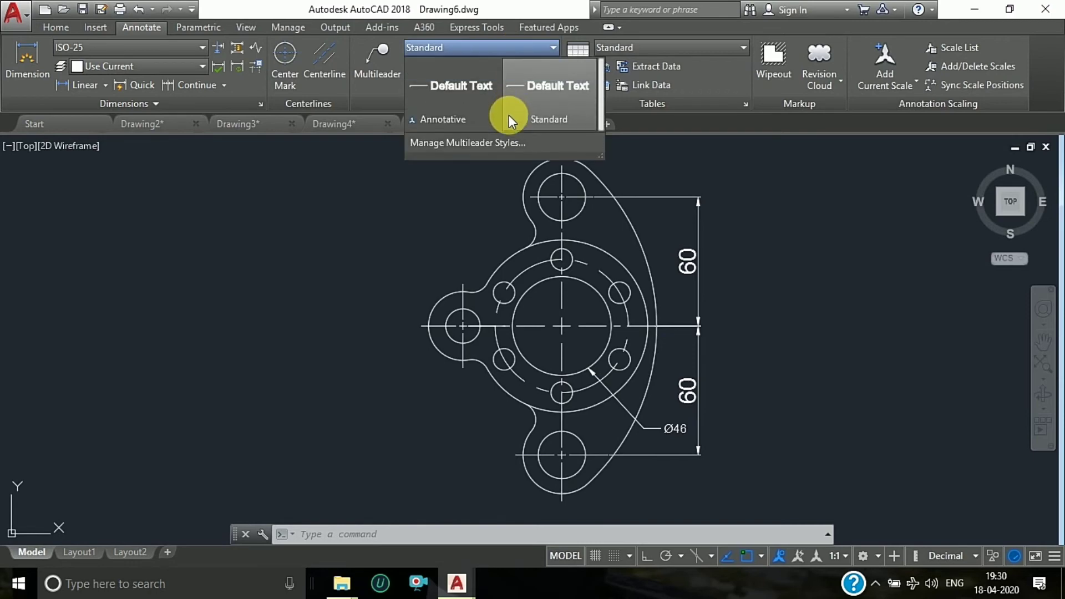
left_click(501, 140)
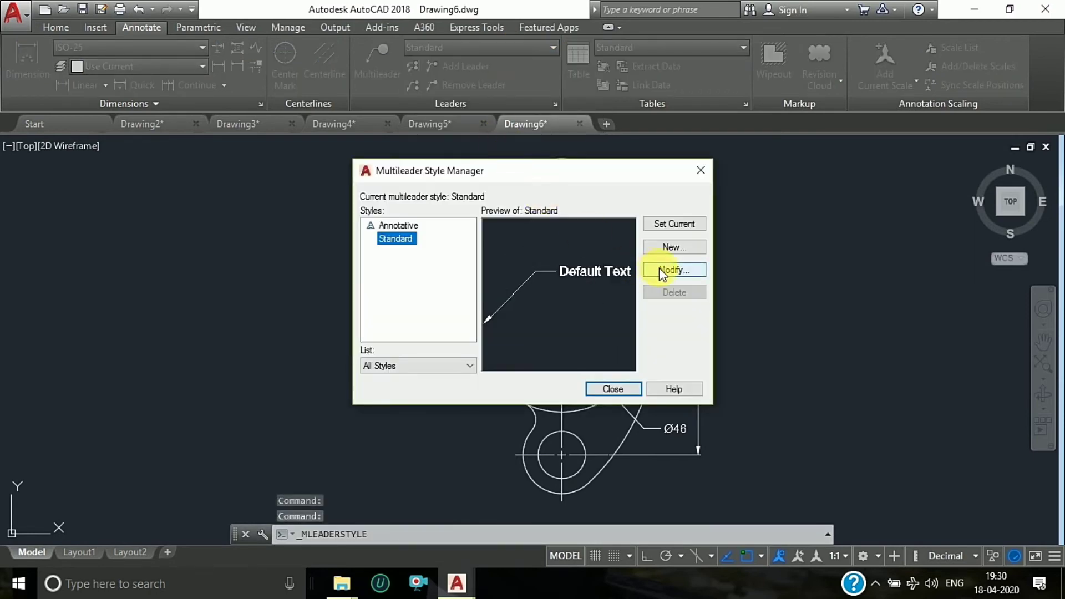
left_click(660, 270)
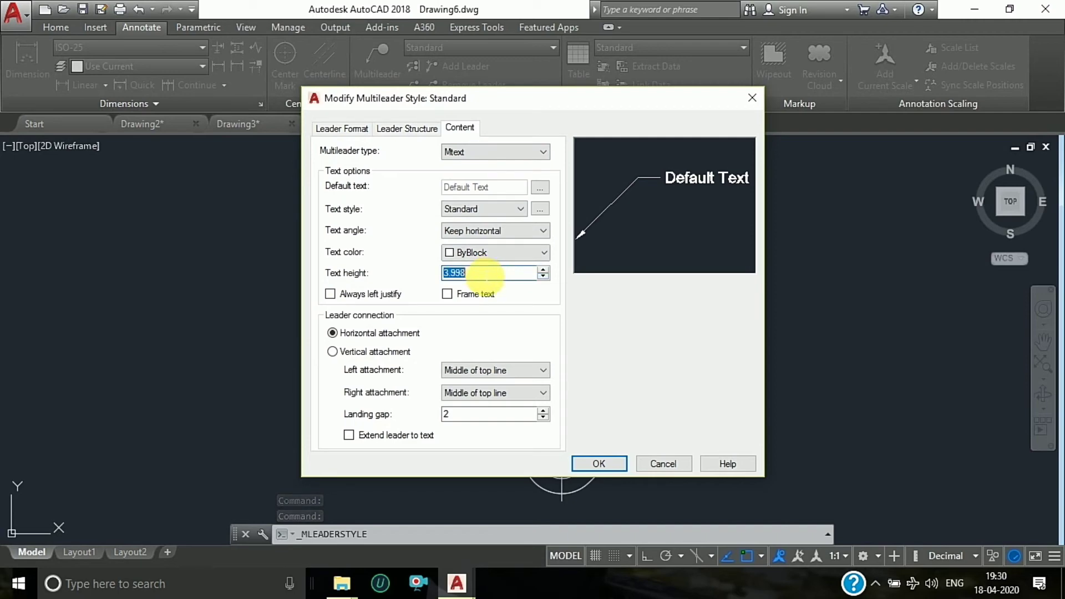
type("8")
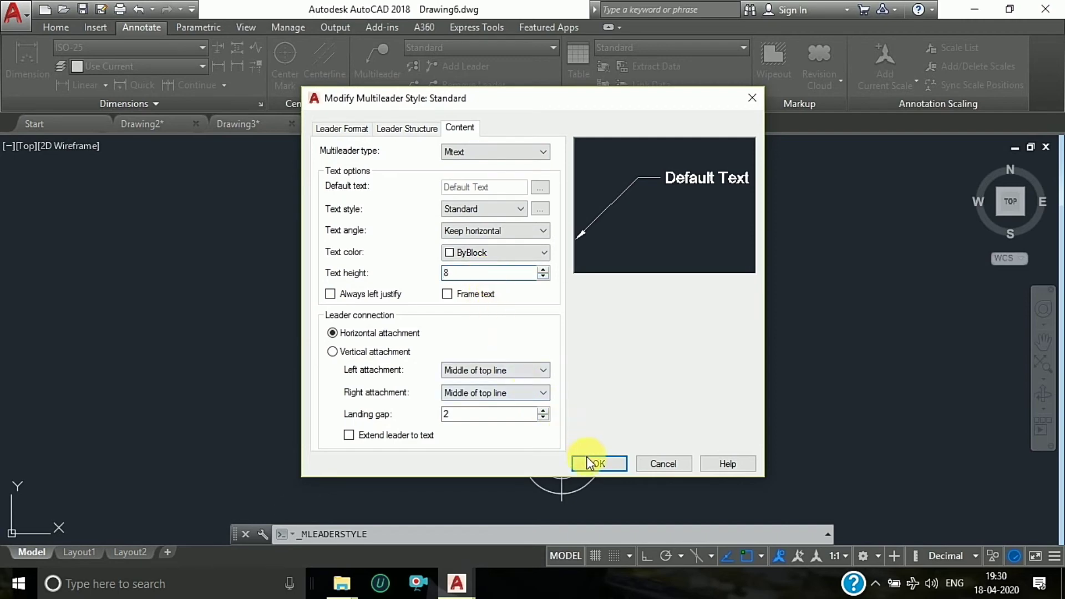
left_click(590, 463)
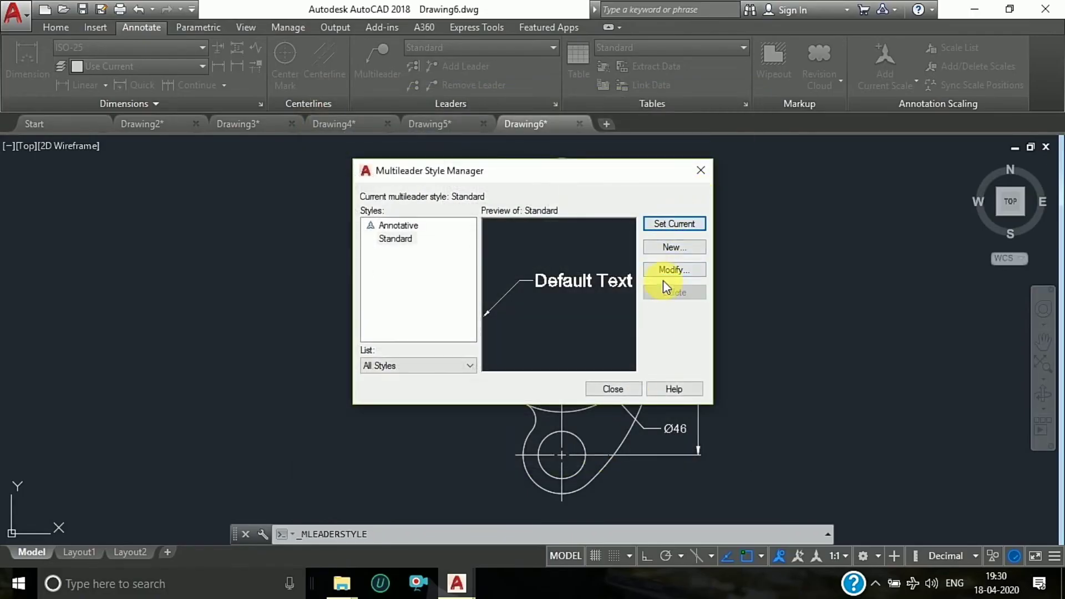
left_click(616, 390)
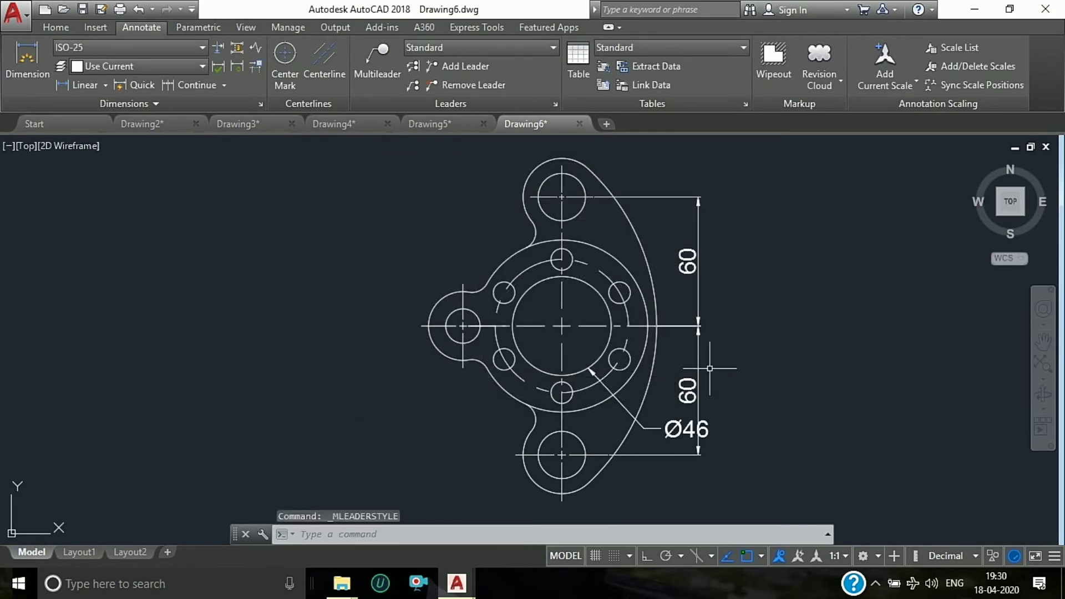
Drag both 60 dimensions further right so they line up in one column.
left_click(697, 357)
left_click(688, 391)
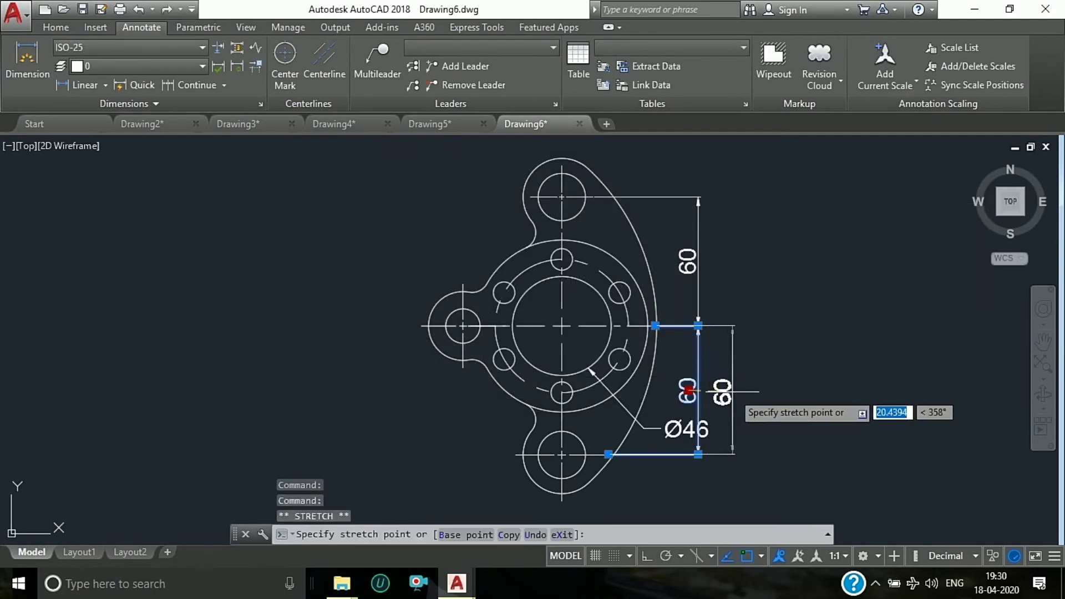
left_click(736, 391)
left_click(688, 260)
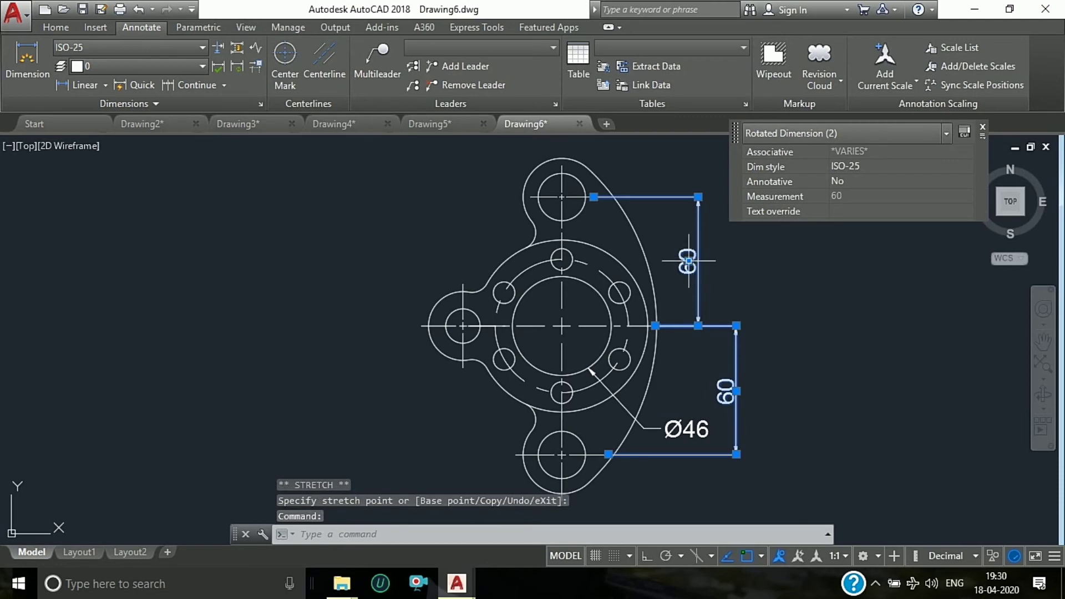
left_click(689, 261)
left_click(736, 264)
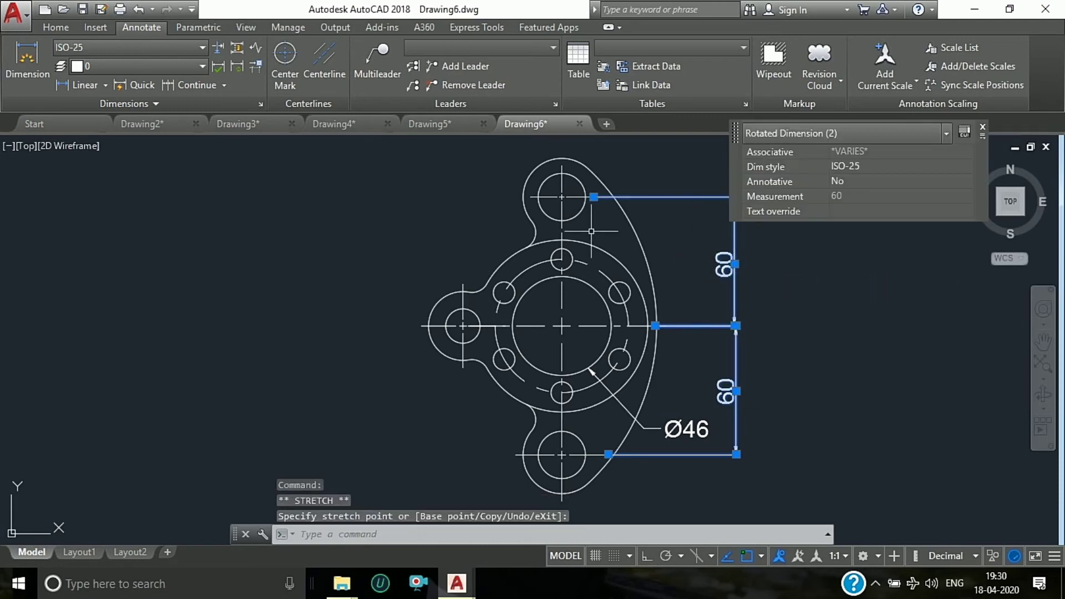
key("Escape")
key("Escape")
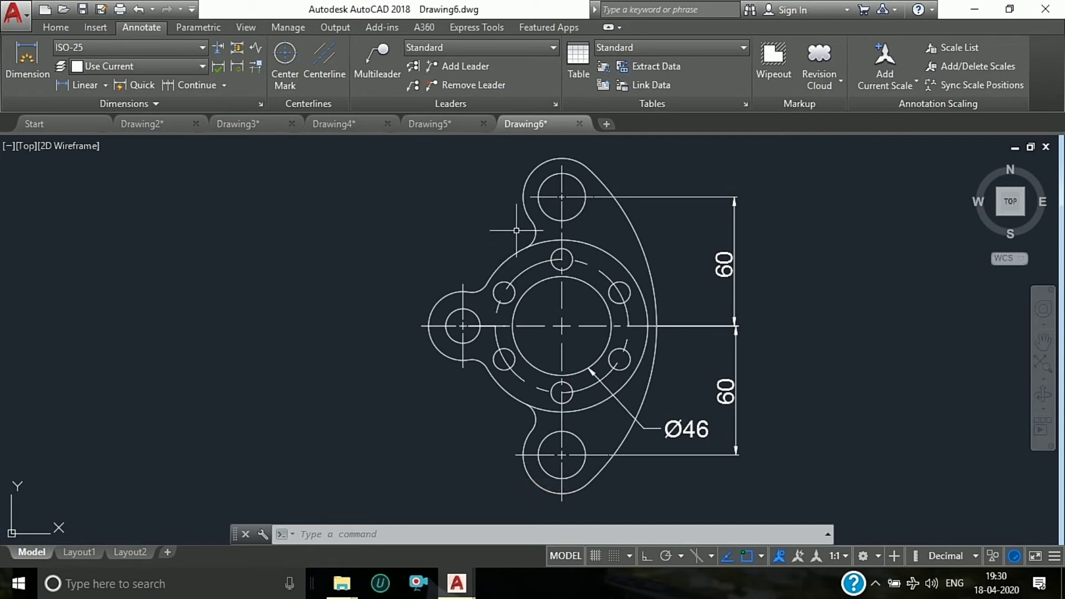
Add an R100 multileader callout to the large outer arc.
left_click(378, 56)
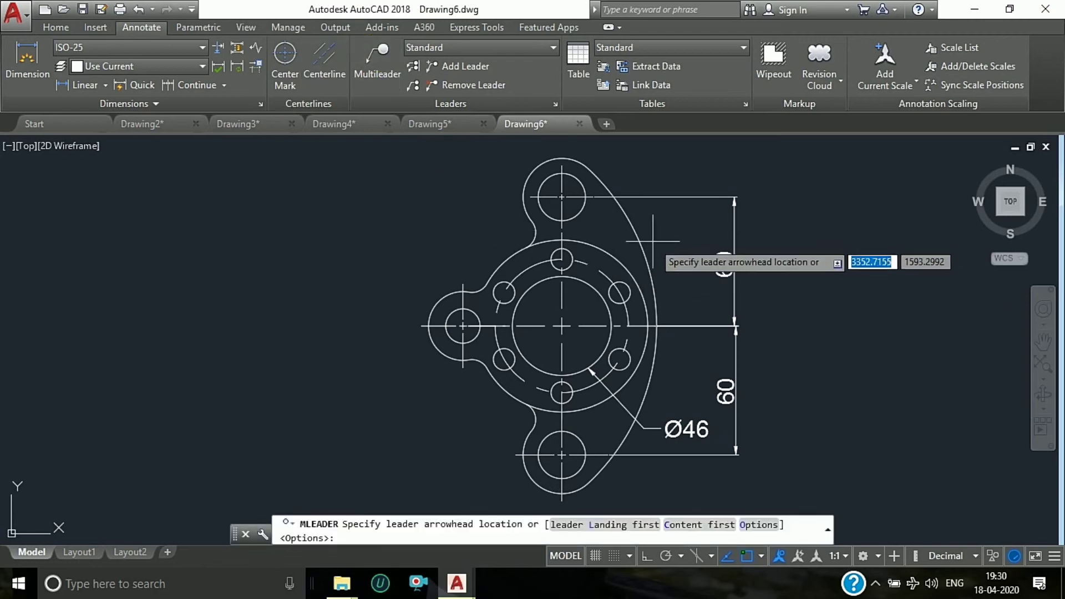
left_click(643, 248)
left_click(664, 226)
type("R")
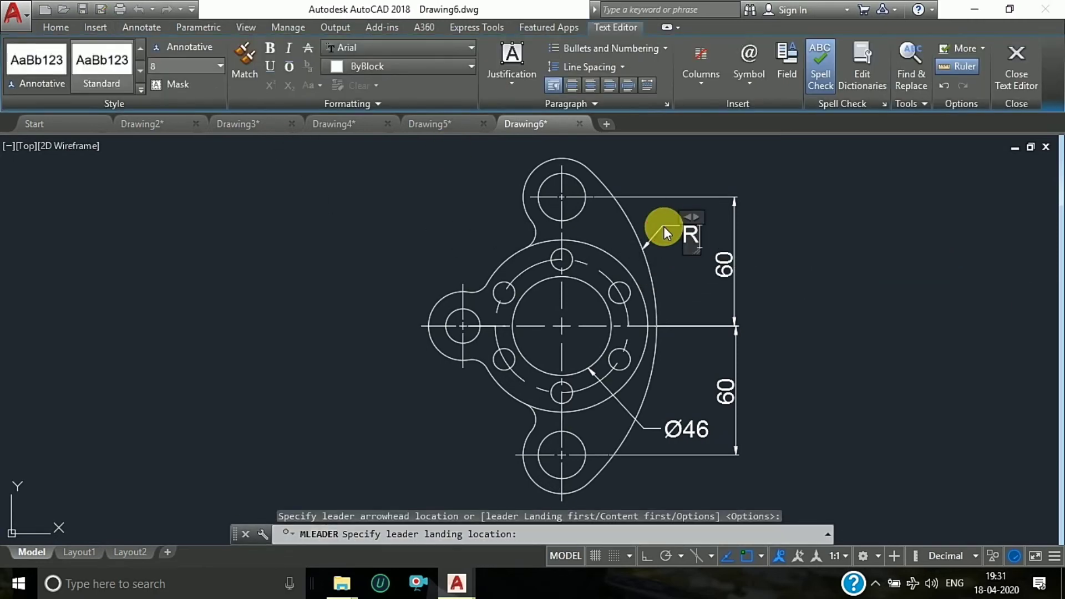
type("100")
left_click(827, 280)
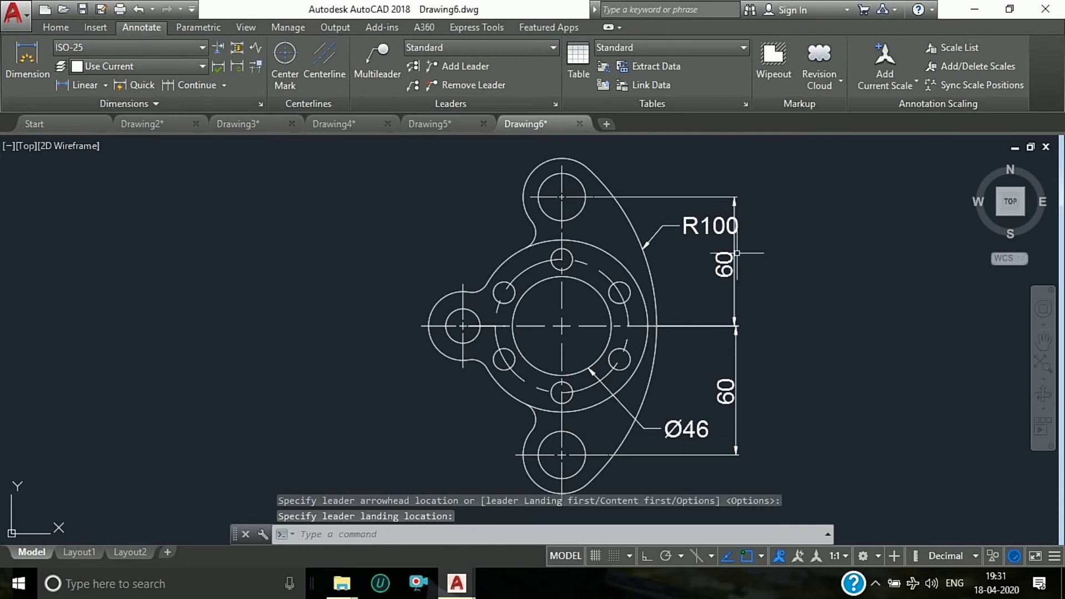
Reselect and release the upper 60 dimension, then begin another multileader.
left_click(737, 253)
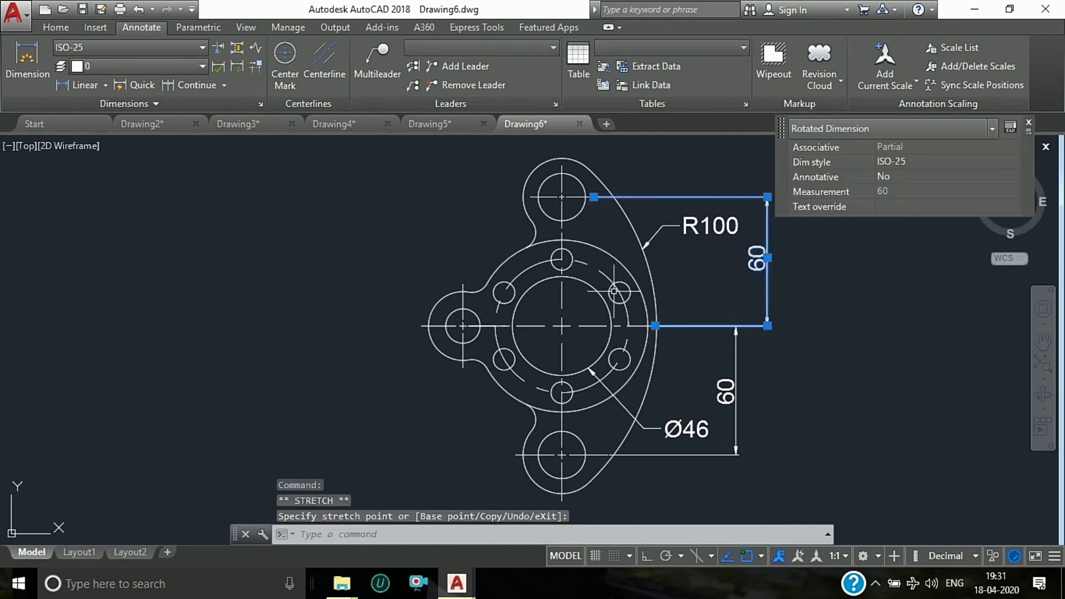
key("Escape")
scroll(535, 328, "down", 2)
scroll(588, 228, "up", 2)
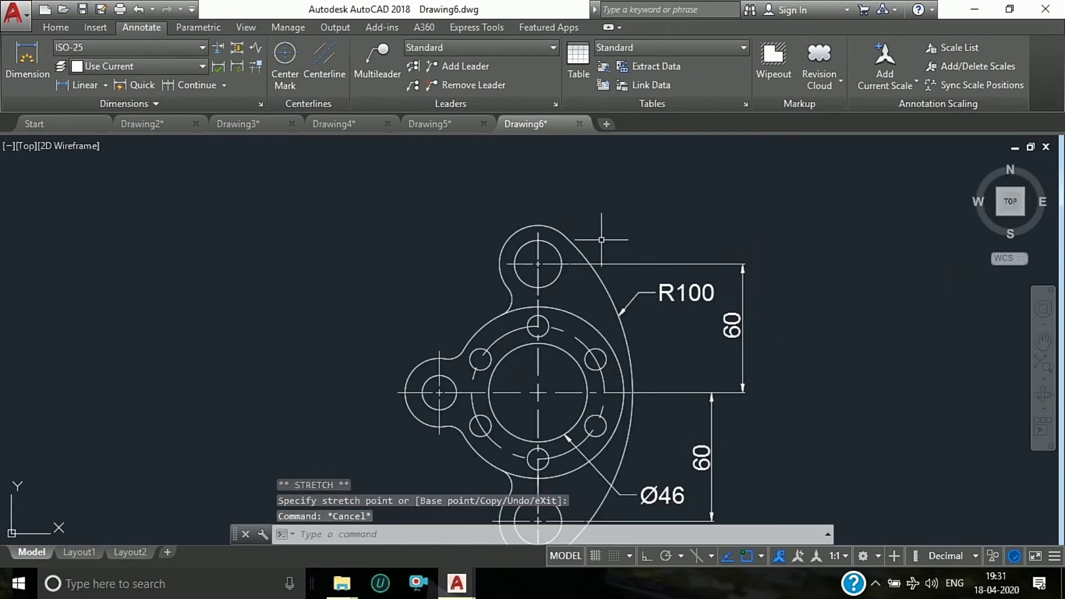
left_click(379, 69)
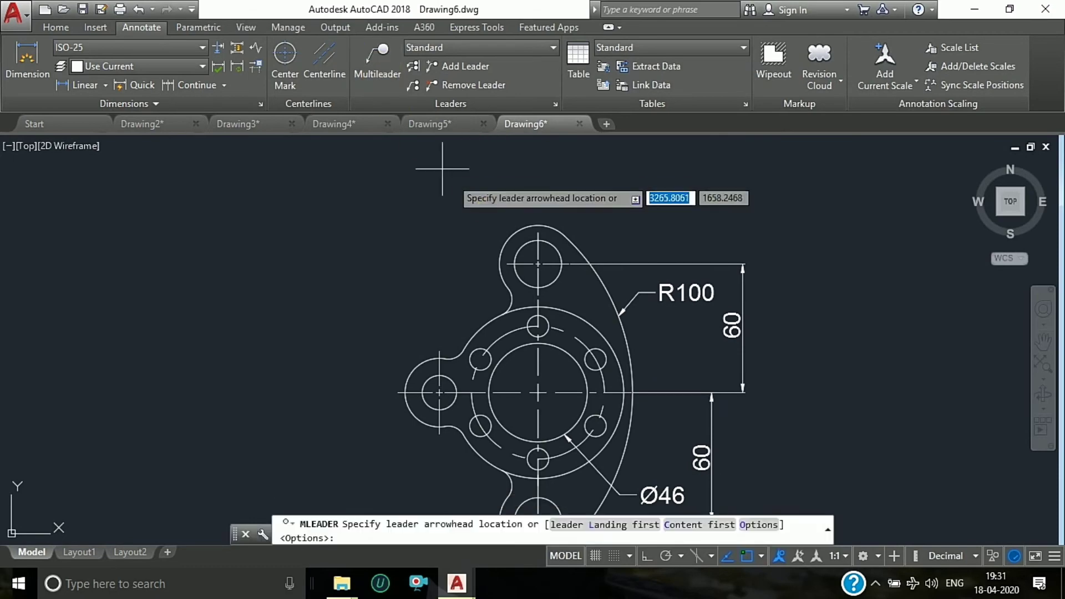
scroll(533, 206, "up", 4)
scroll(546, 347, "down", 2)
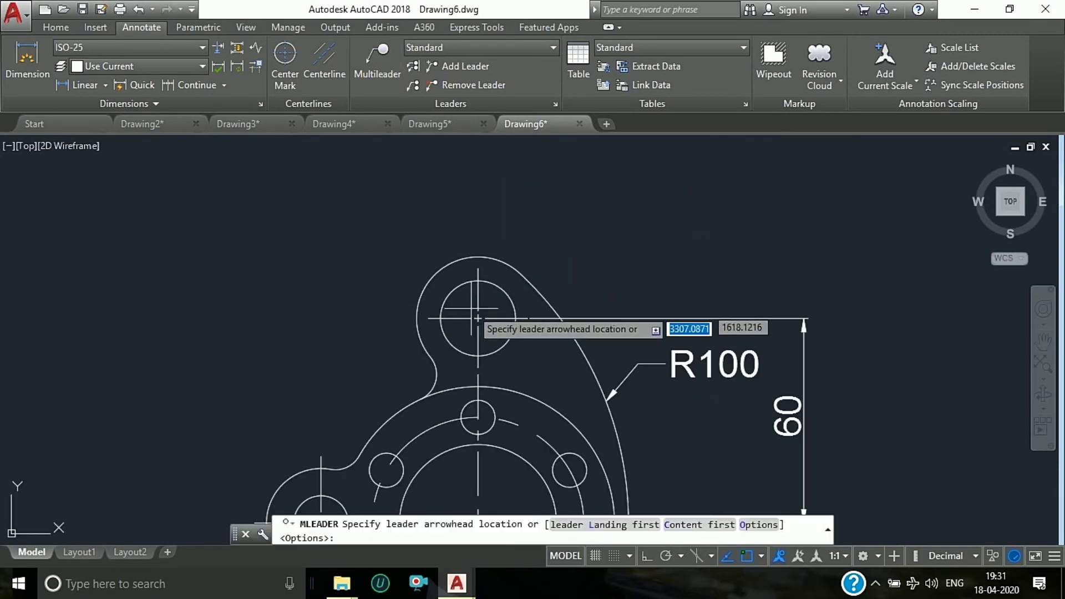
Label the top lobe's hole with a Ø22 leader callout.
left_click(504, 289)
left_click(555, 242)
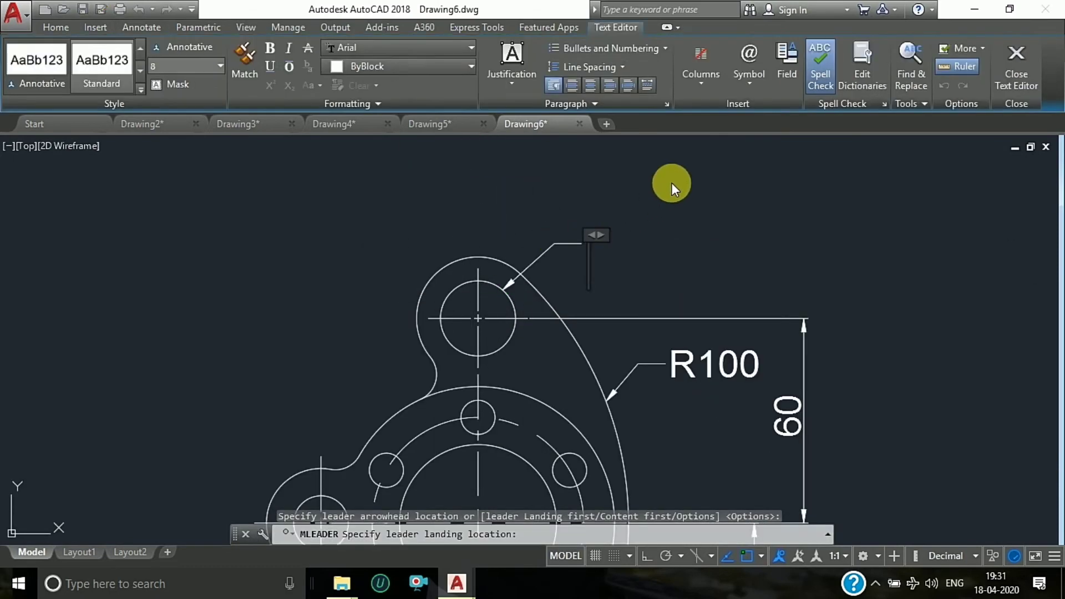
left_click(750, 81)
left_click(761, 138)
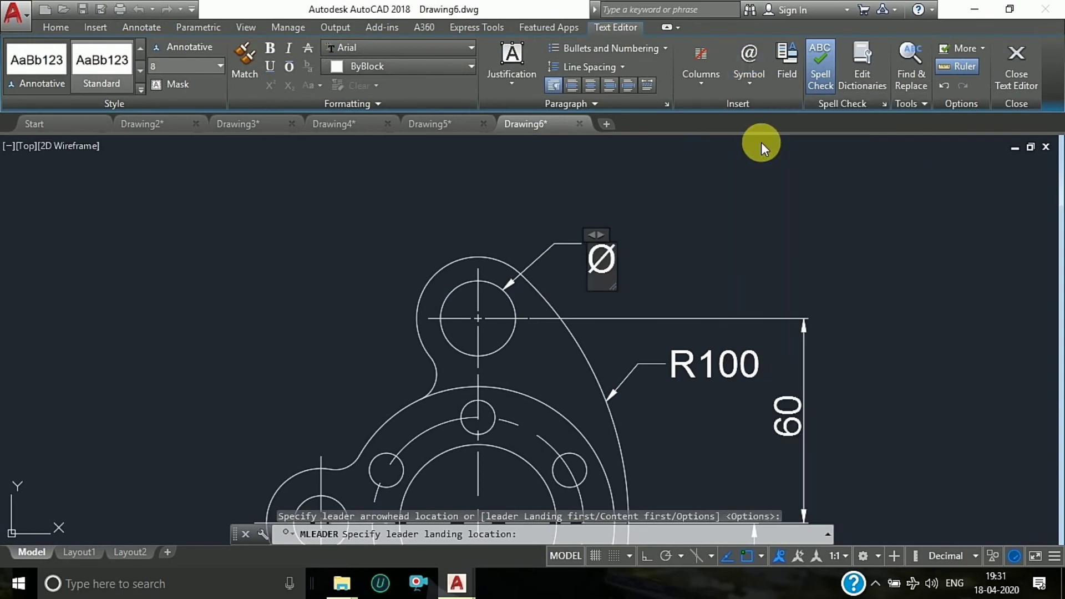
type("22")
left_click(778, 186)
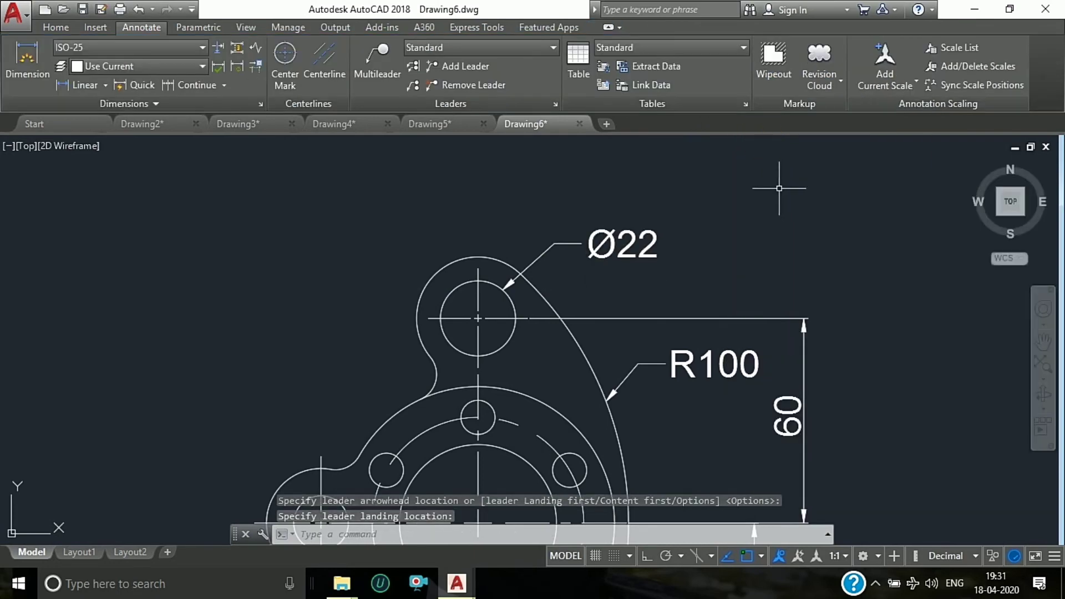
Add an R18 leader callout to the top lobe's outline.
left_click(378, 55)
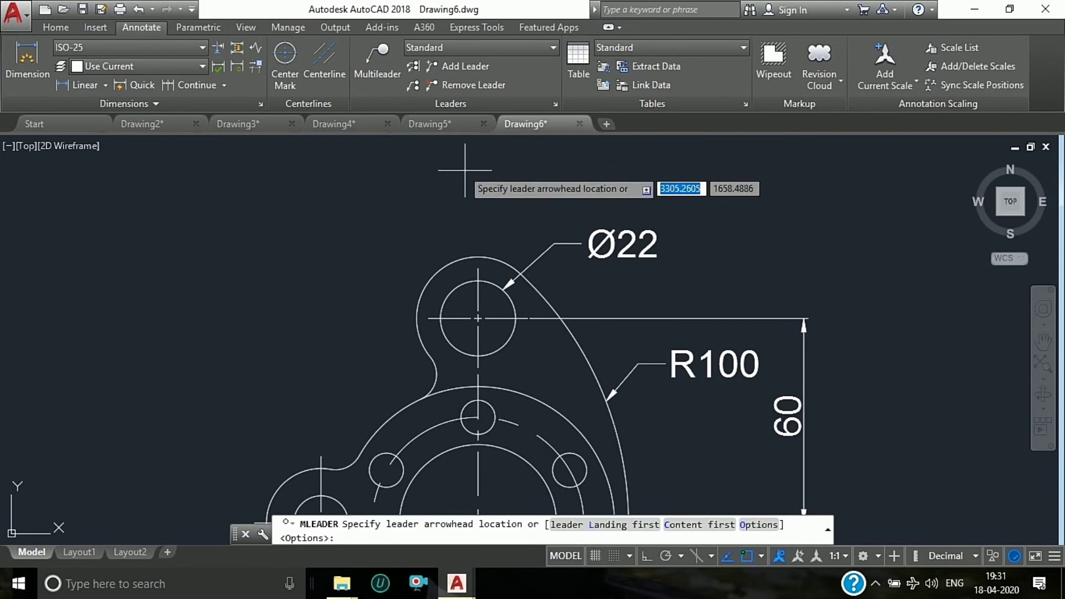
left_click(463, 256)
left_click(411, 221)
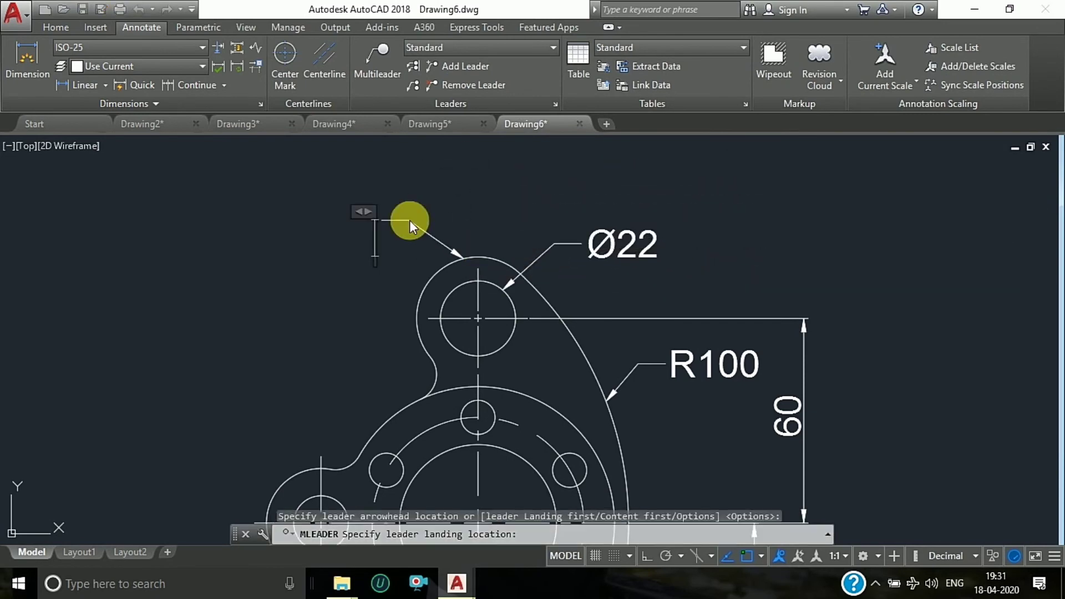
type("R1")
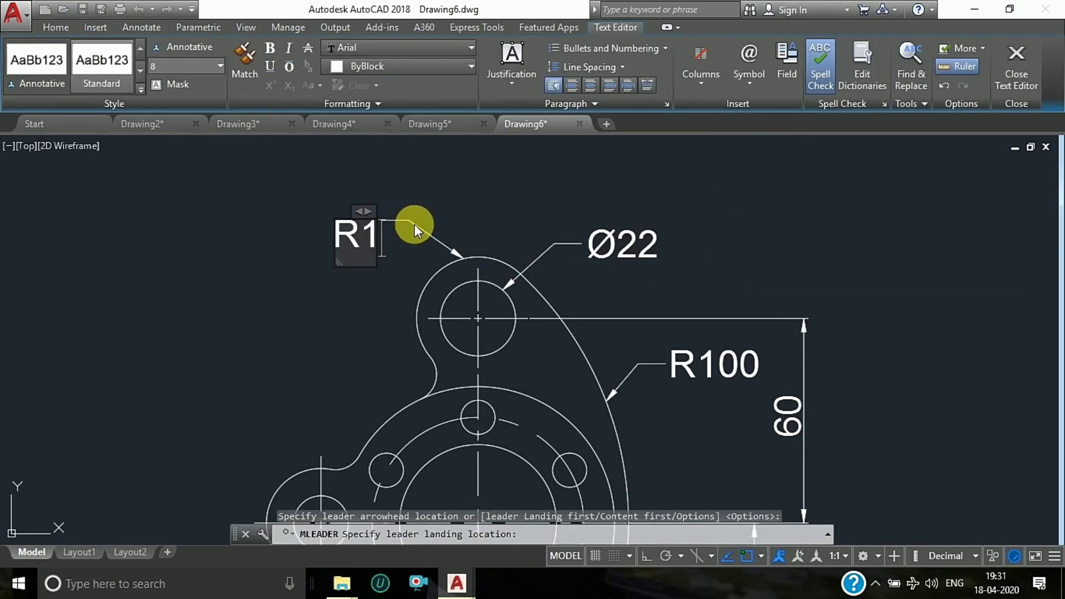
type("8")
left_click(464, 245)
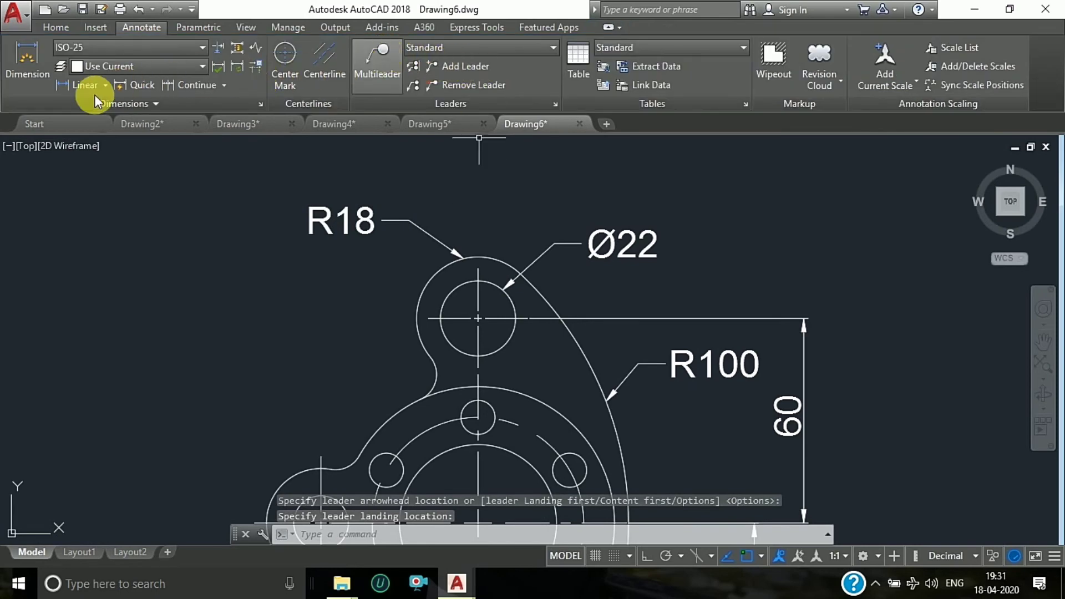
Add a horizontal 46 linear dimension from the left lobe to the top lobe.
left_click(83, 85)
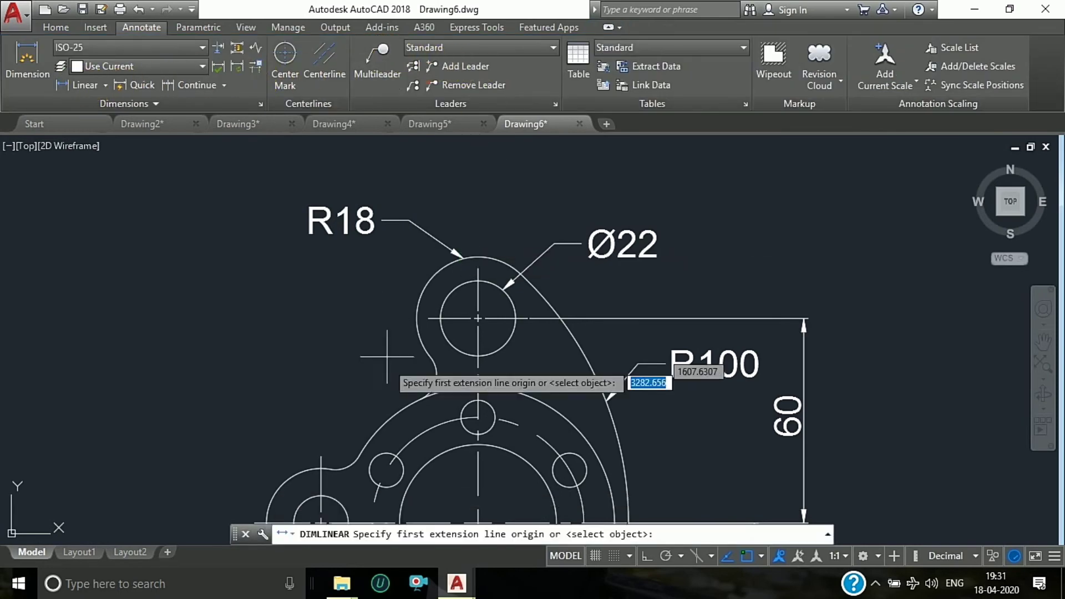
left_click(321, 456)
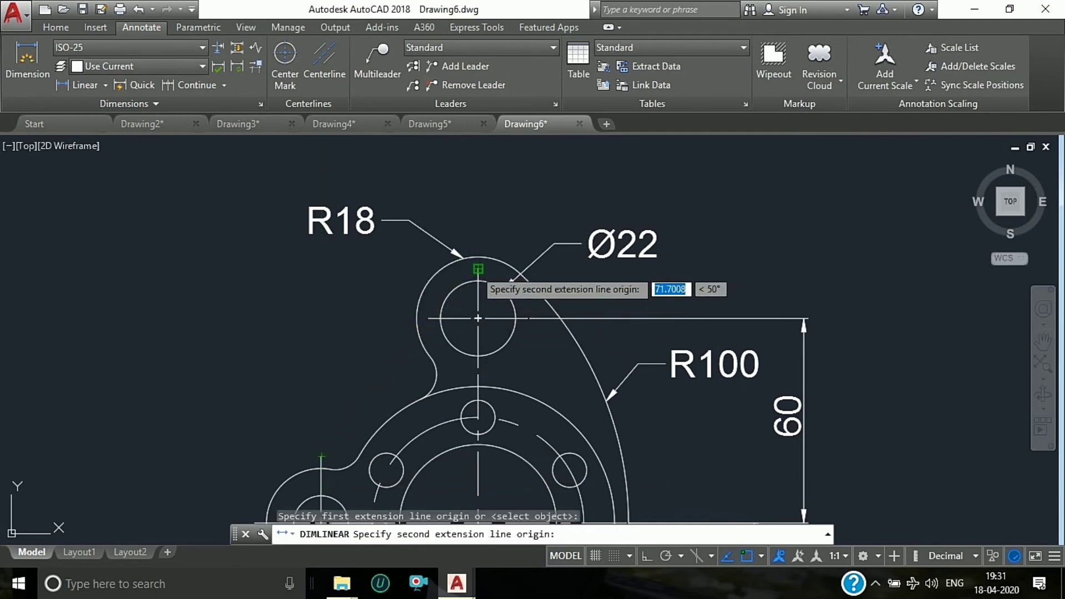
left_click(478, 270)
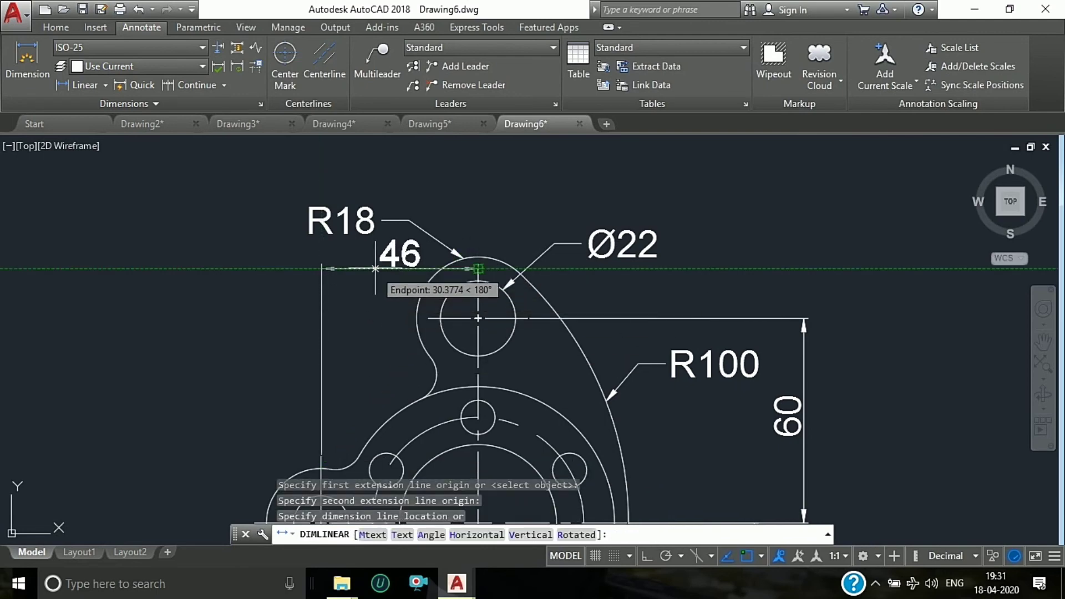
left_click(376, 269)
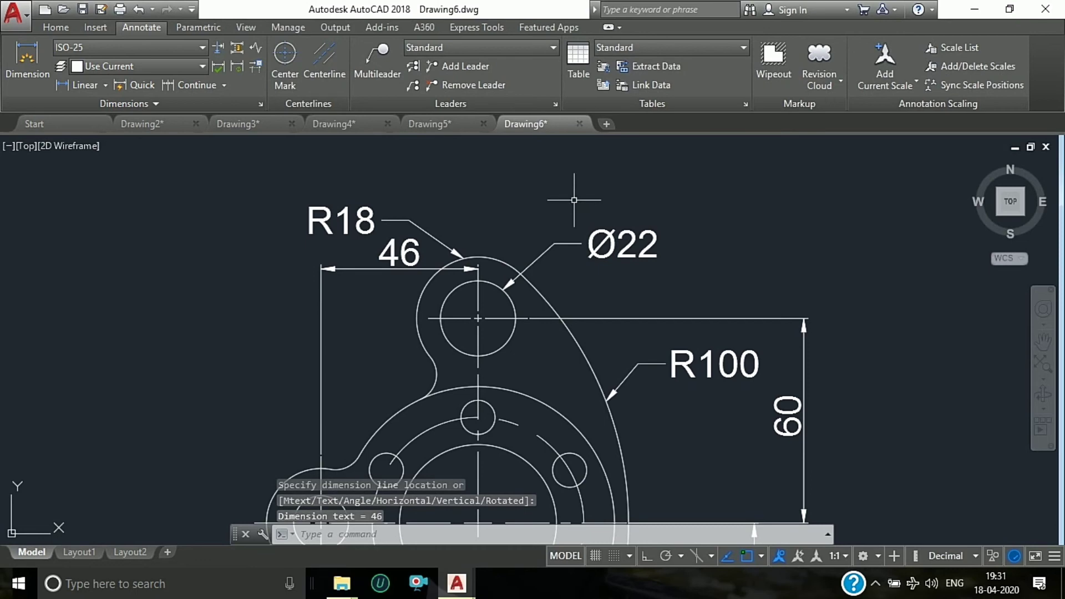
Label the small left hole with a Ø16 leader callout.
scroll(502, 209, "down", 3)
left_click(377, 61)
scroll(417, 277, "down", 1)
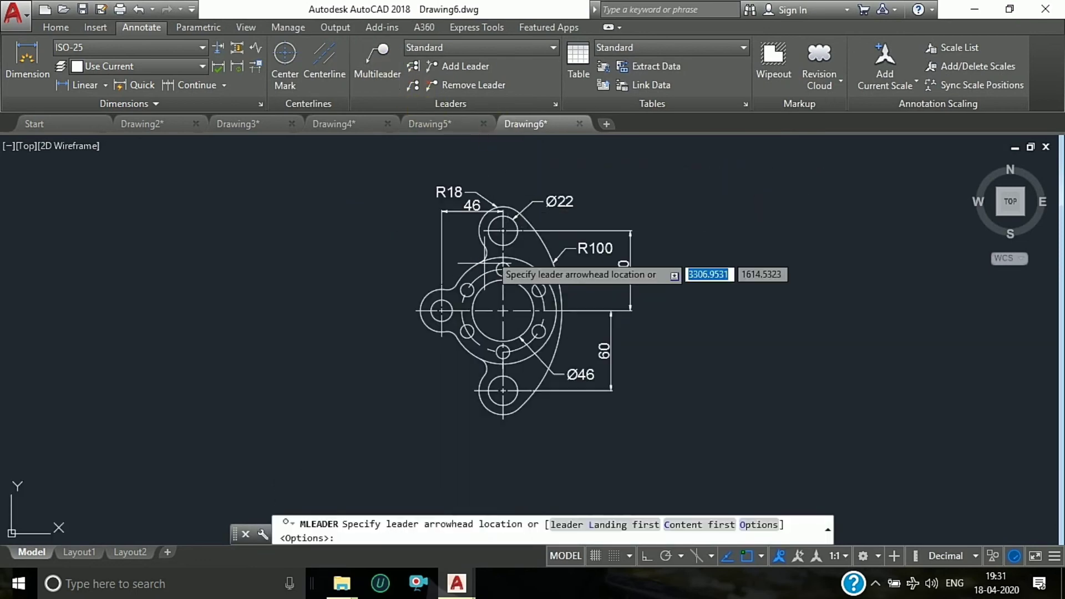
scroll(425, 306, "up", 5)
scroll(424, 308, "up", 2)
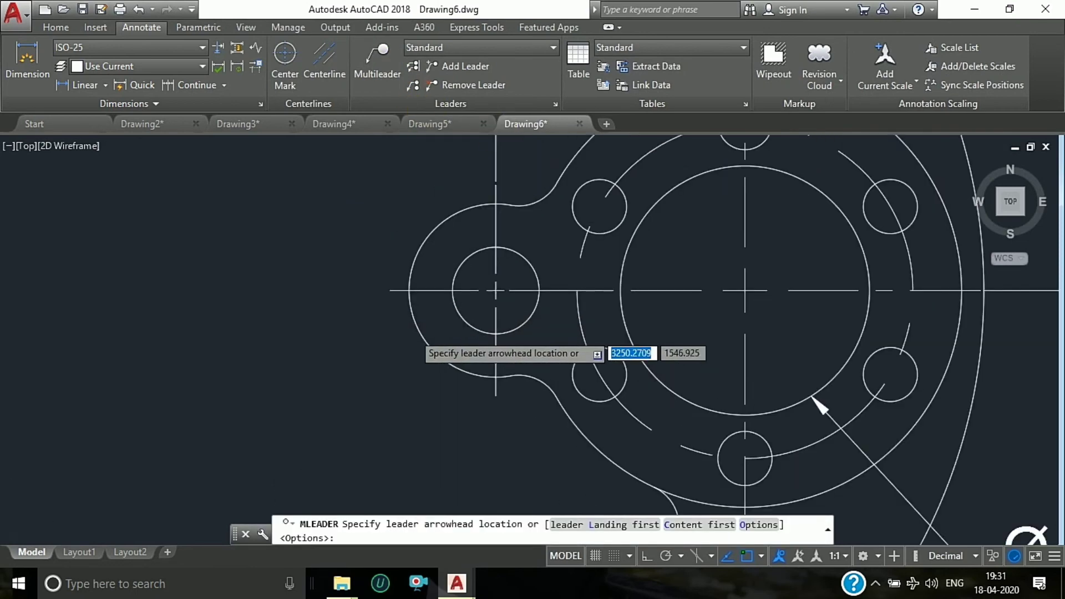
scroll(417, 331, "up", 2)
scroll(417, 330, "down", 4)
left_click(458, 272)
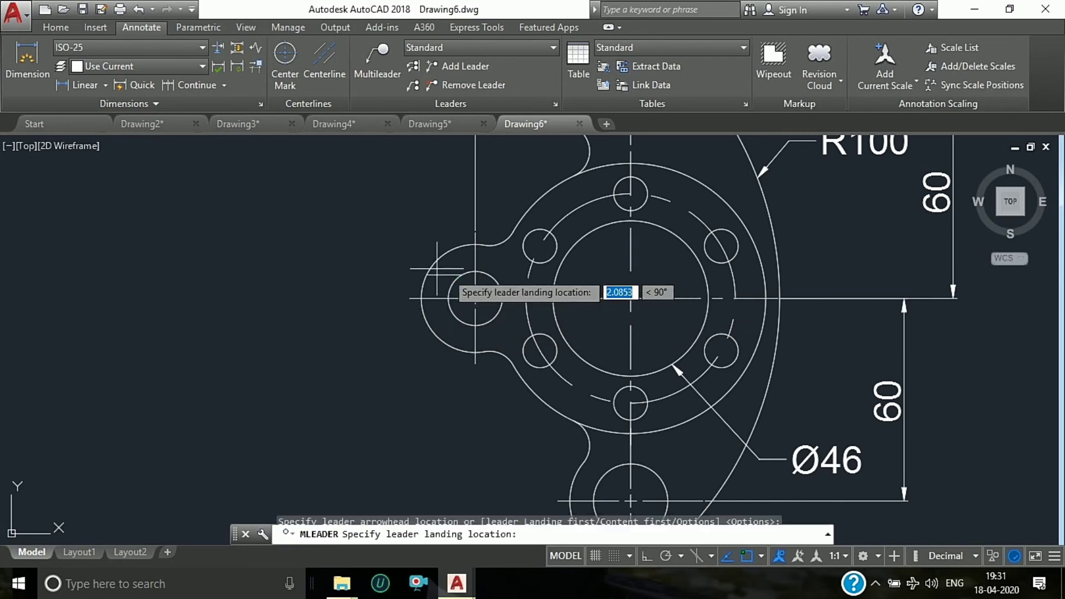
left_click(394, 222)
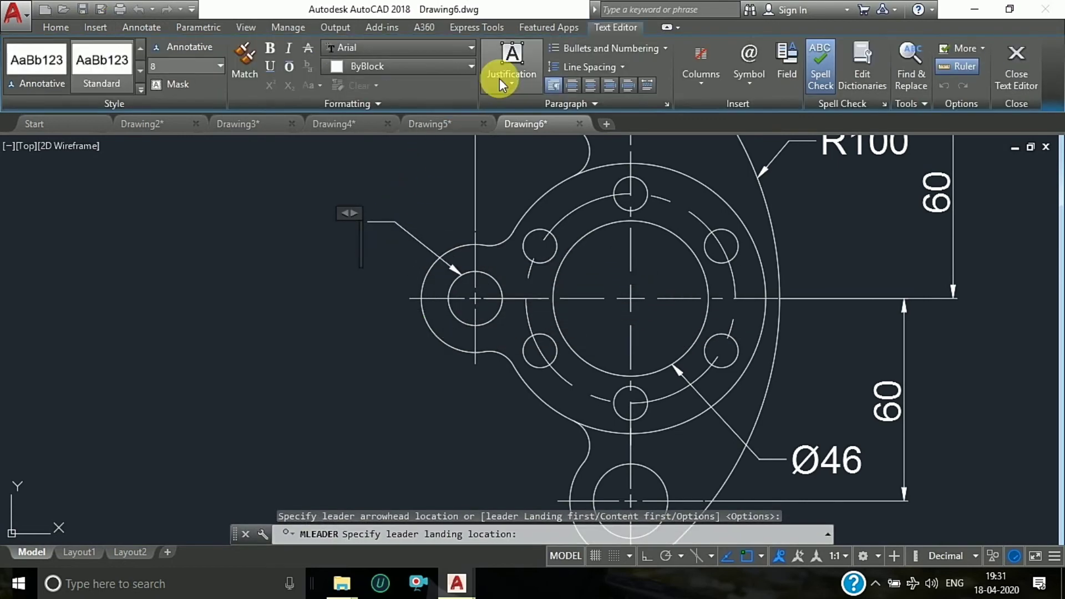
left_click(754, 62)
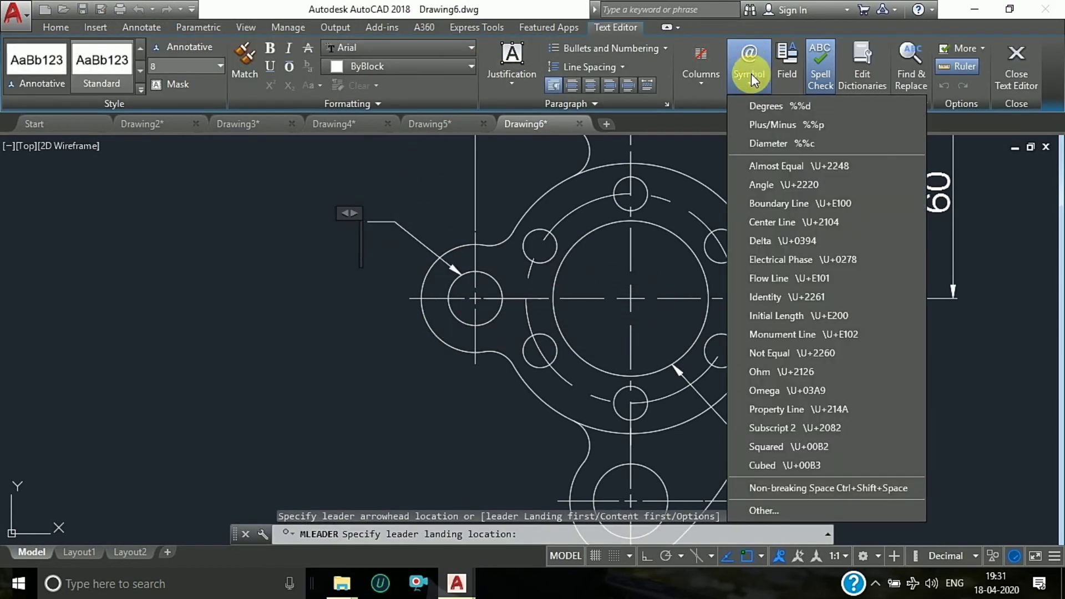
left_click(793, 143)
type("16")
left_click(392, 294)
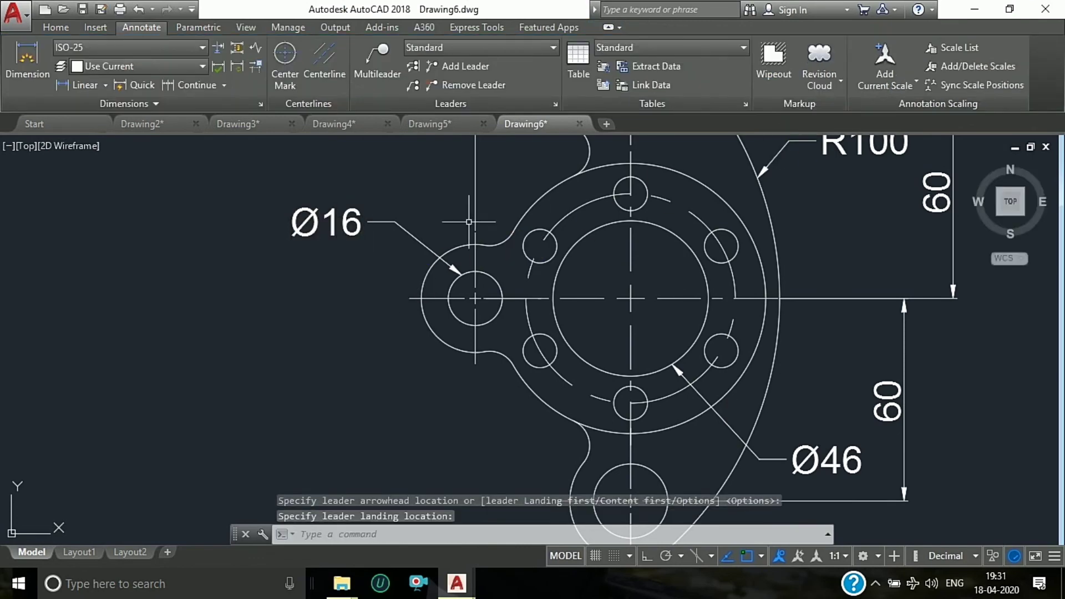
Add an R16 leader callout to the left lobe's outer arc.
left_click(377, 73)
left_click(436, 335)
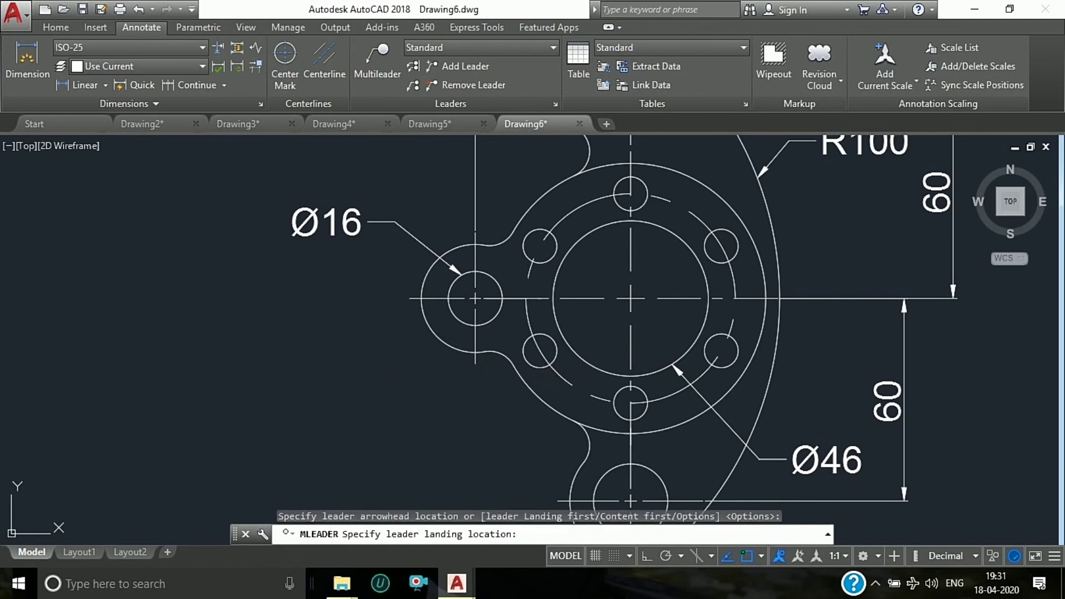
left_click(319, 367)
type("R1")
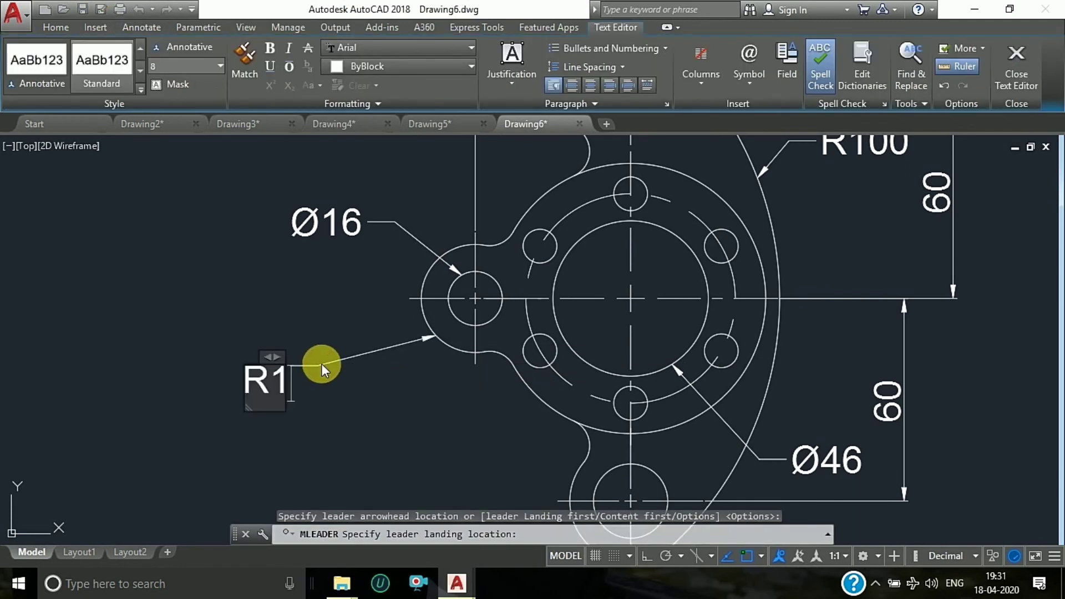
type("6")
left_click(310, 298)
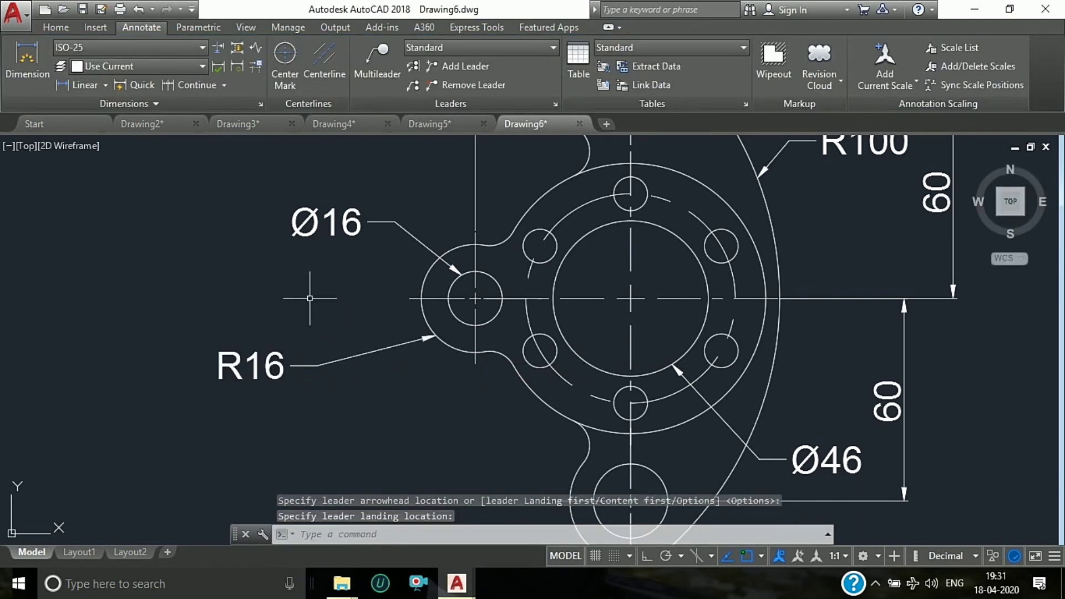
scroll(310, 298, "down", 2)
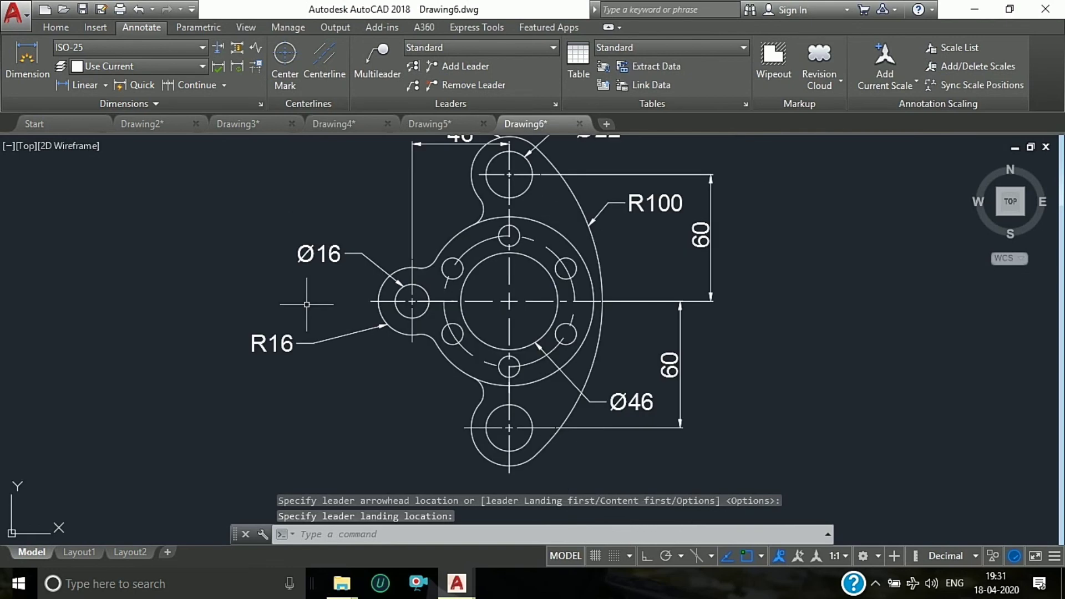
Label the outer flange circle with a Ø80 leader callout below R16.
left_click(380, 64)
scroll(450, 368, "up", 2)
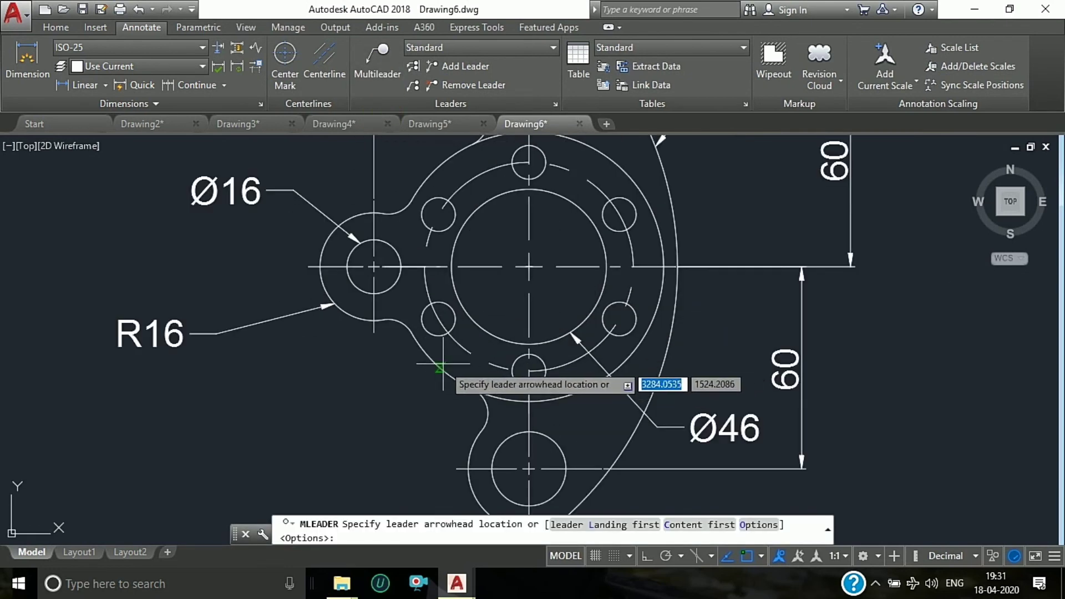
left_click(437, 369)
left_click(316, 403)
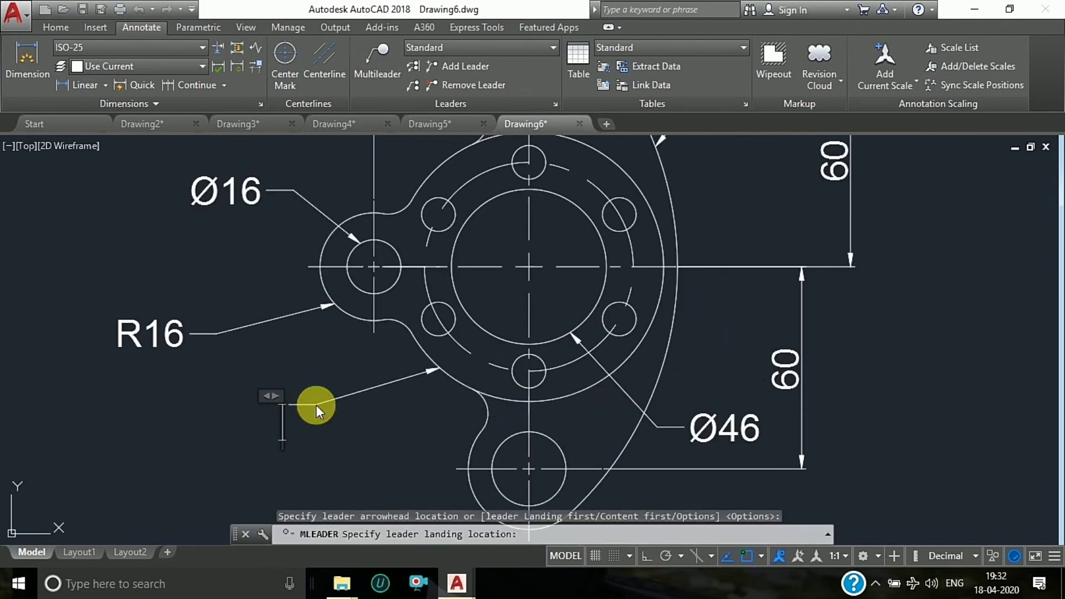
left_click(747, 69)
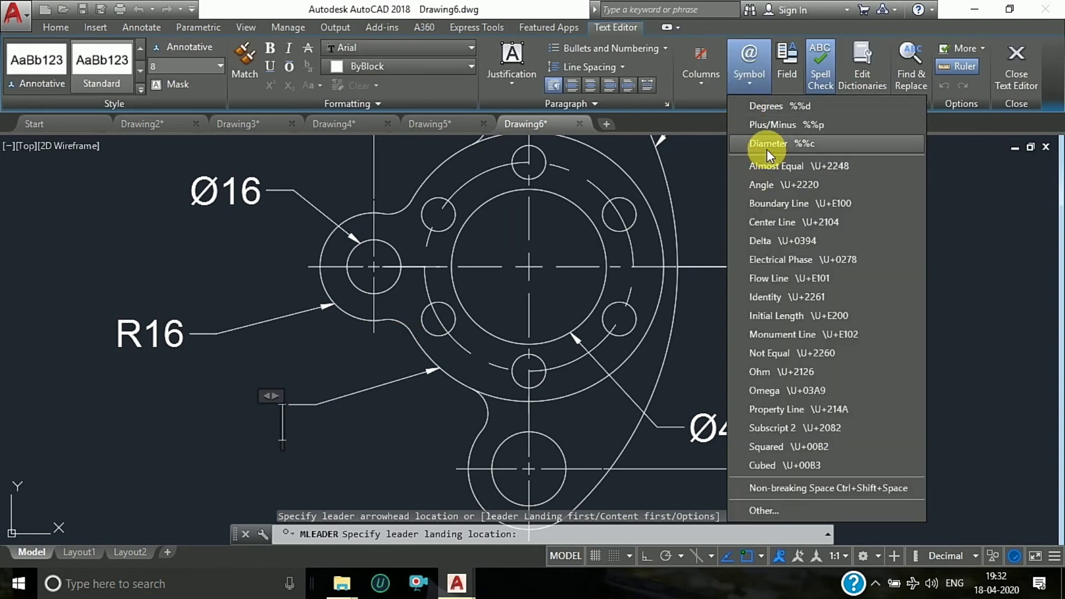
left_click(767, 146)
type("0")
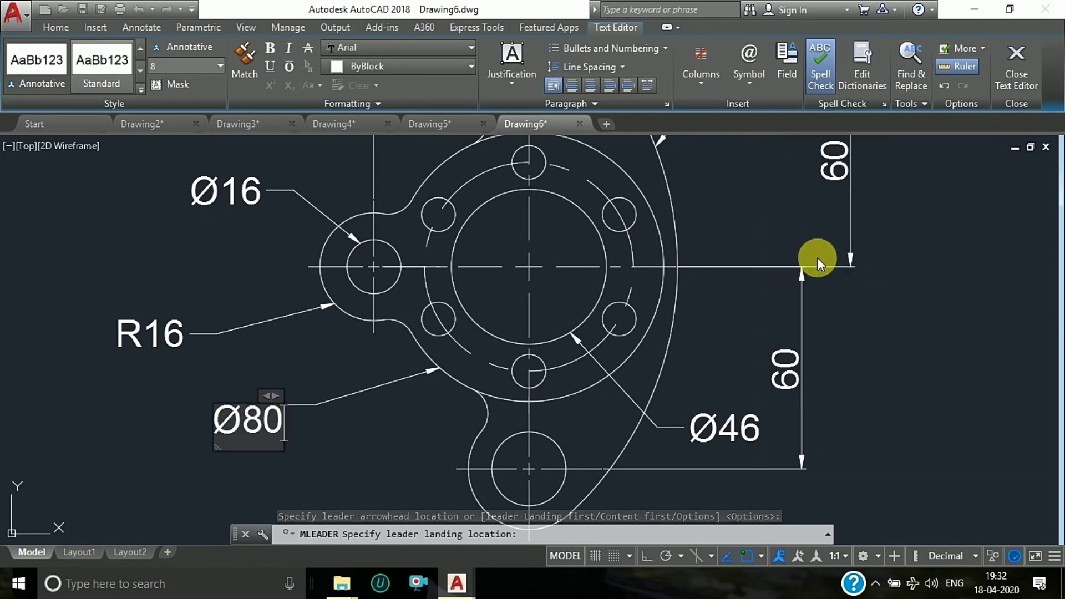
left_click(863, 287)
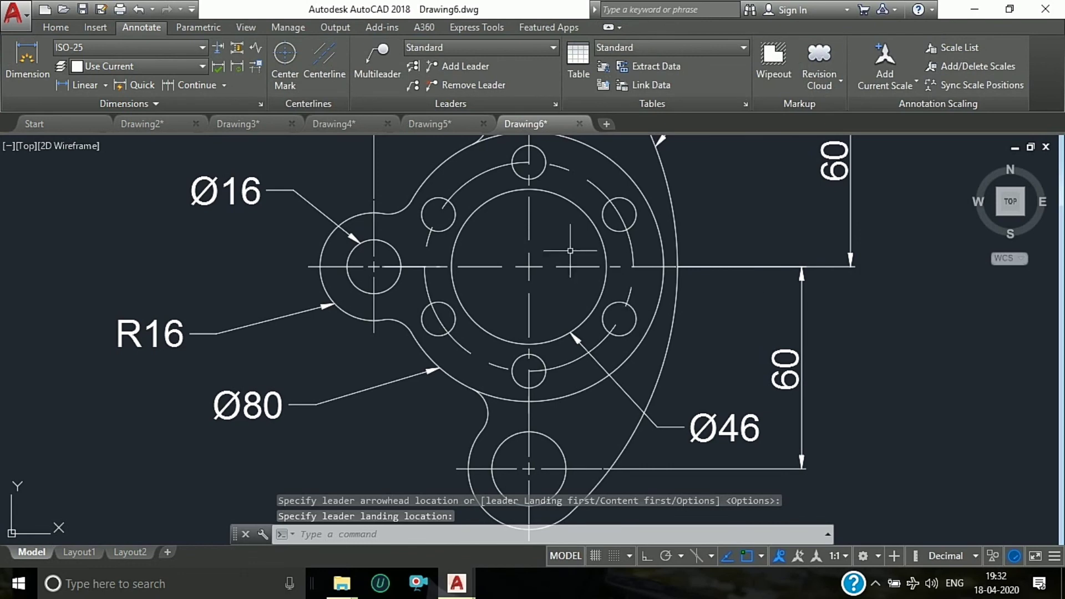
Label the dashed bolt circle with a Ø62 leader callout below Ø80.
left_click(378, 55)
left_click(467, 356)
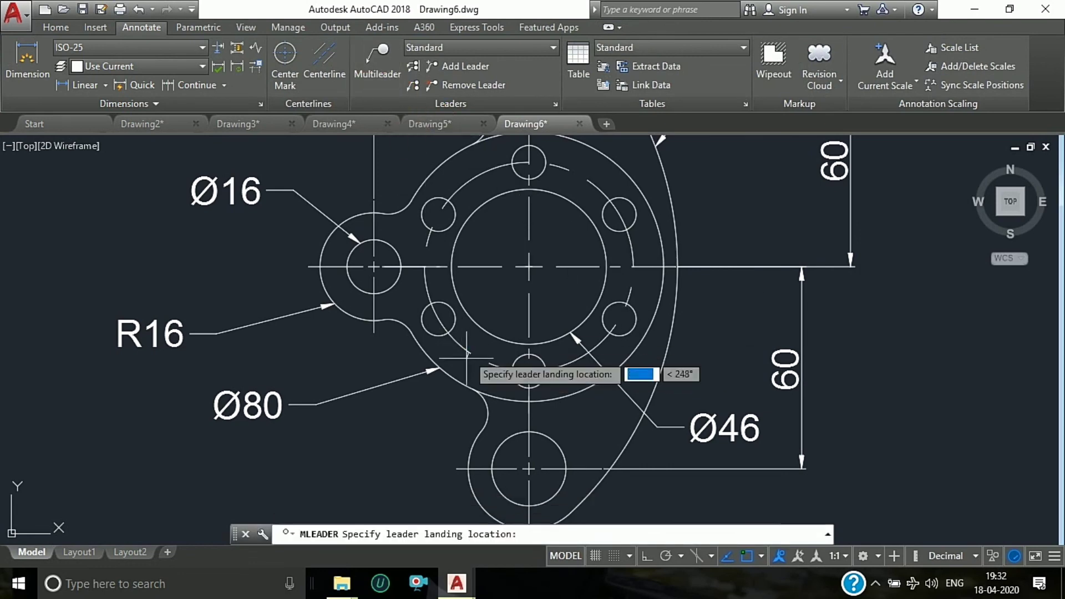
left_click(364, 457)
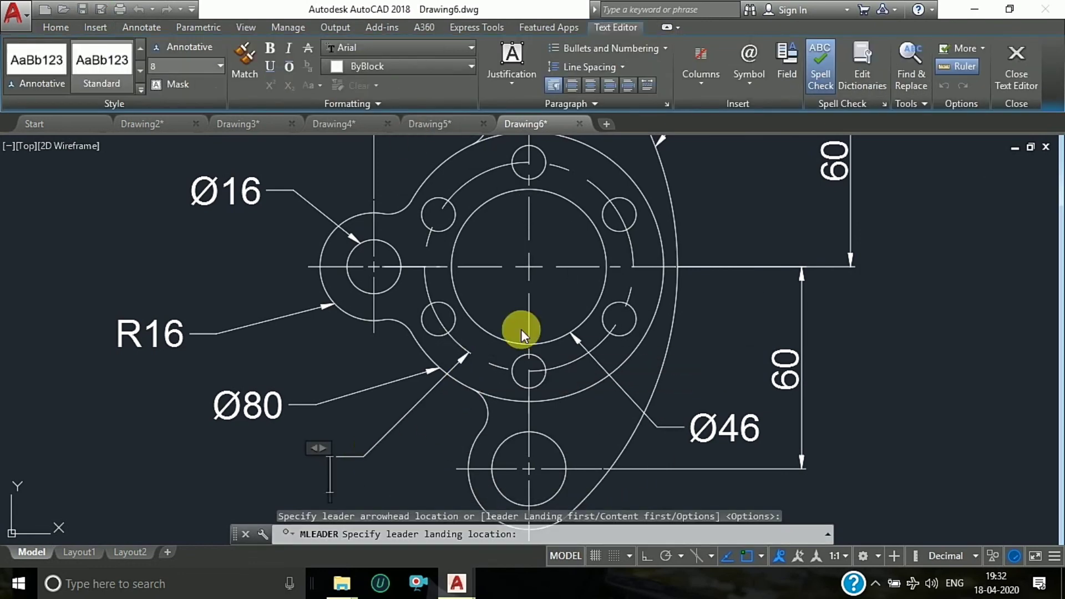
left_click(750, 89)
left_click(773, 146)
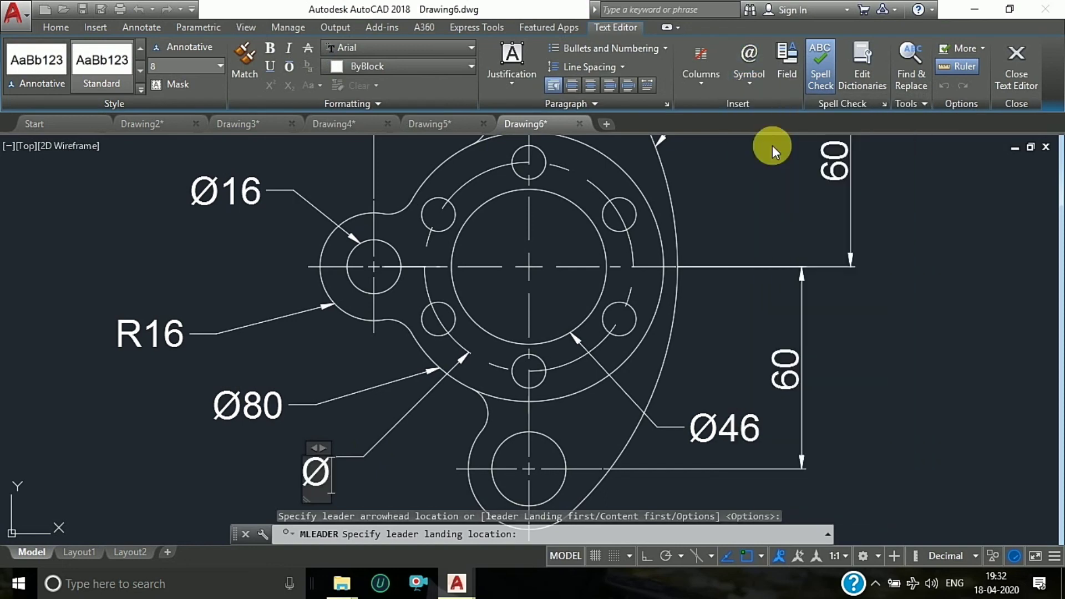
type("62")
left_click(887, 301)
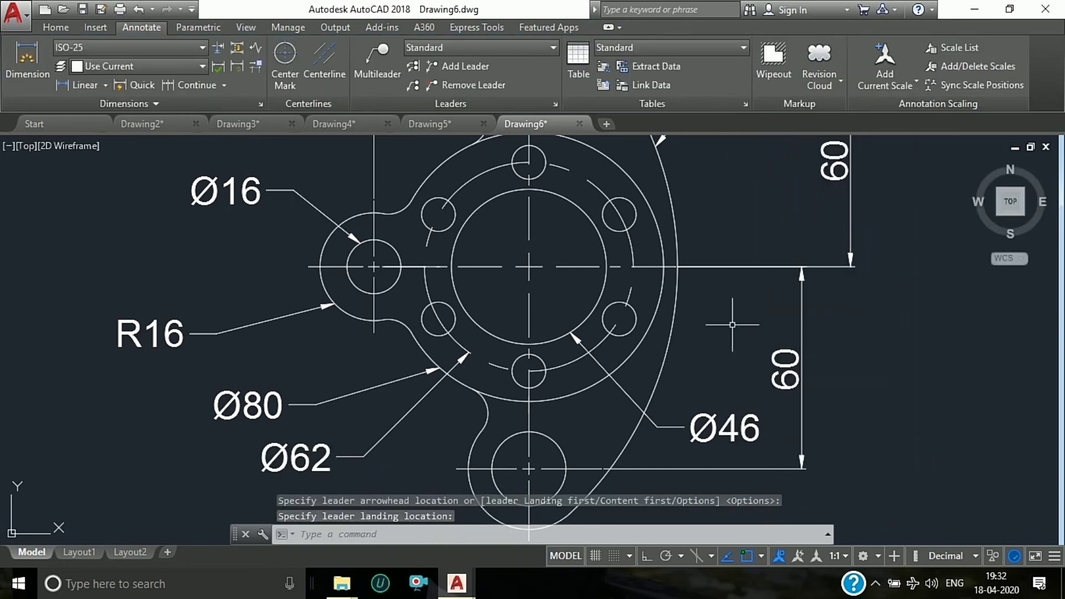
scroll(493, 300, "down", 2)
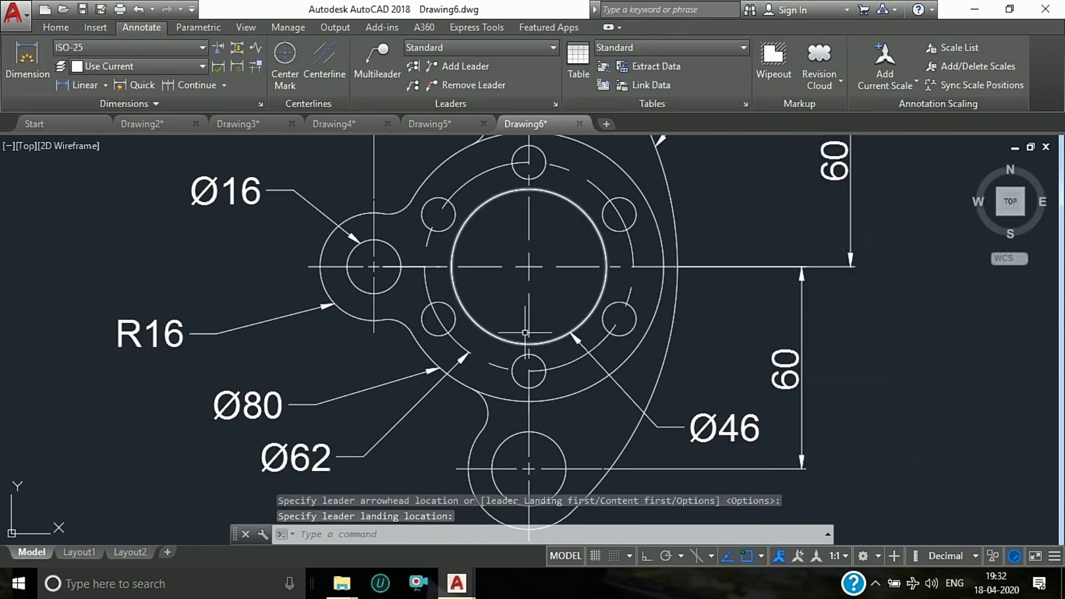
Add an R8 leader callout to the fillet above the lower lobe.
left_click(377, 59)
scroll(490, 331, "up", 6)
left_click(483, 386)
scroll(482, 386, "down", 4)
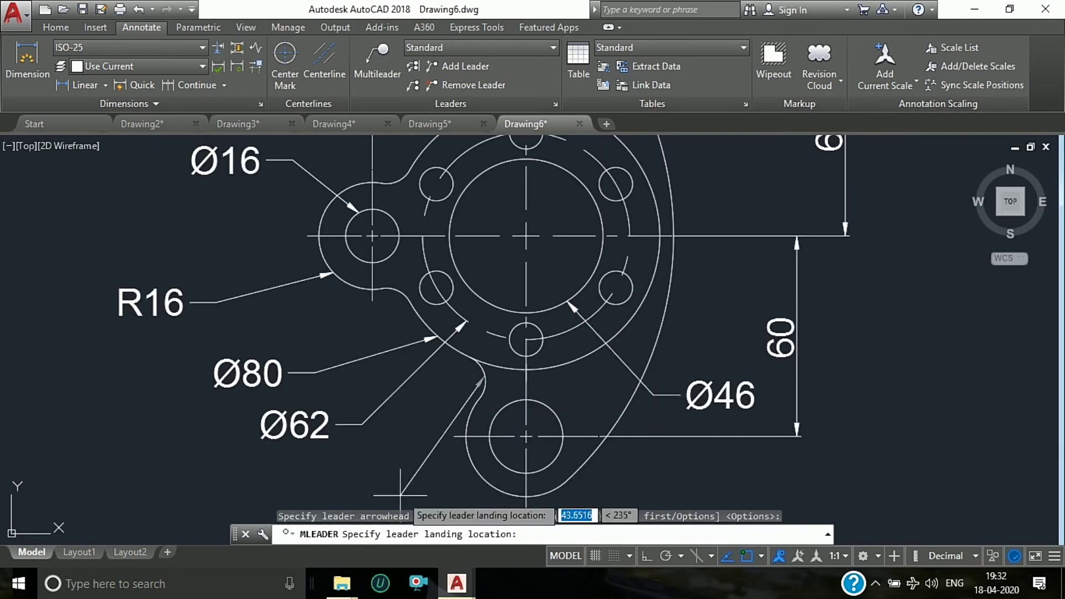
left_click(376, 476)
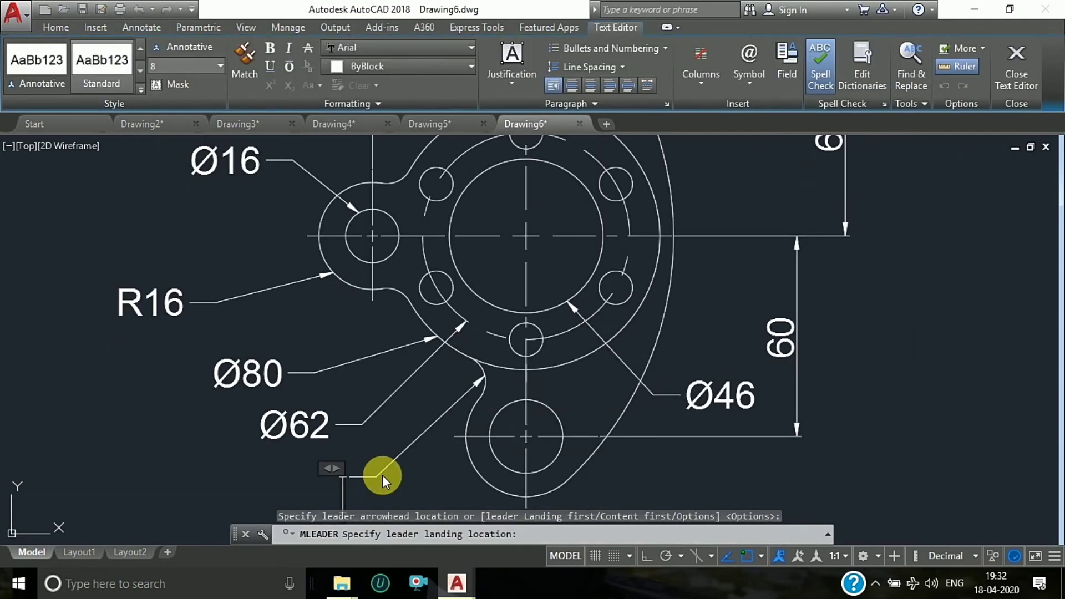
type("R8")
left_click(167, 487)
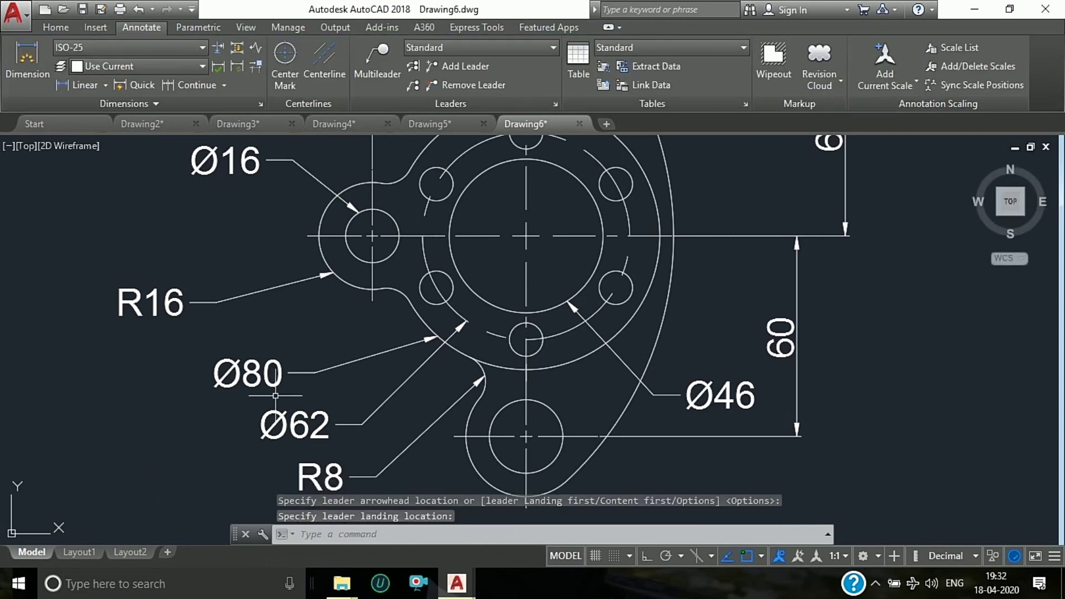
Label an upper-left bolt hole with a Ø10 leader callout.
left_click(377, 55)
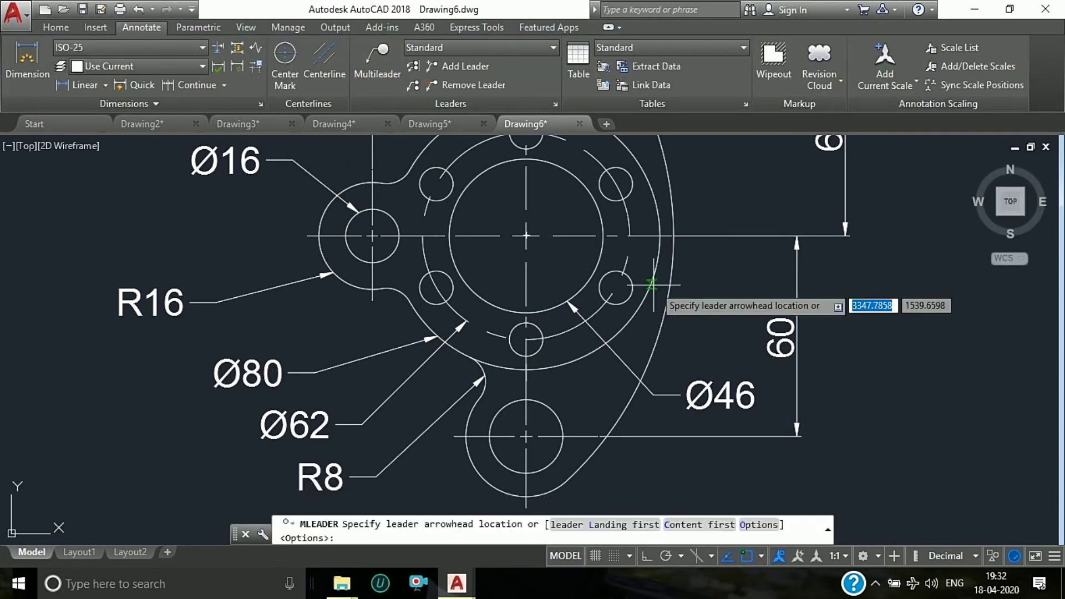
scroll(624, 304, "down", 4)
scroll(500, 283, "up", 3)
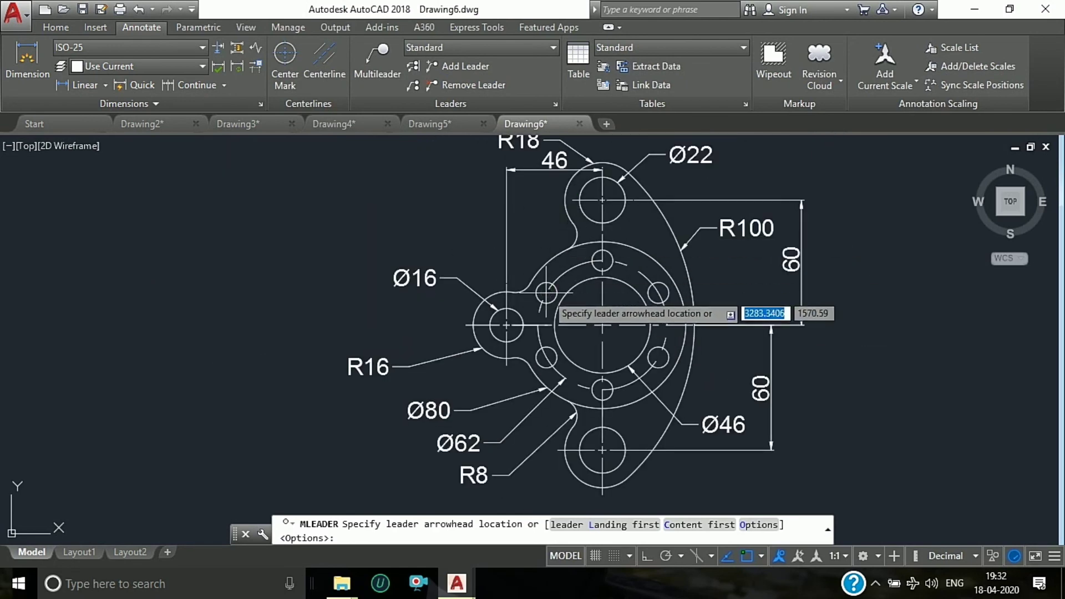
left_click(546, 280)
left_click(470, 213)
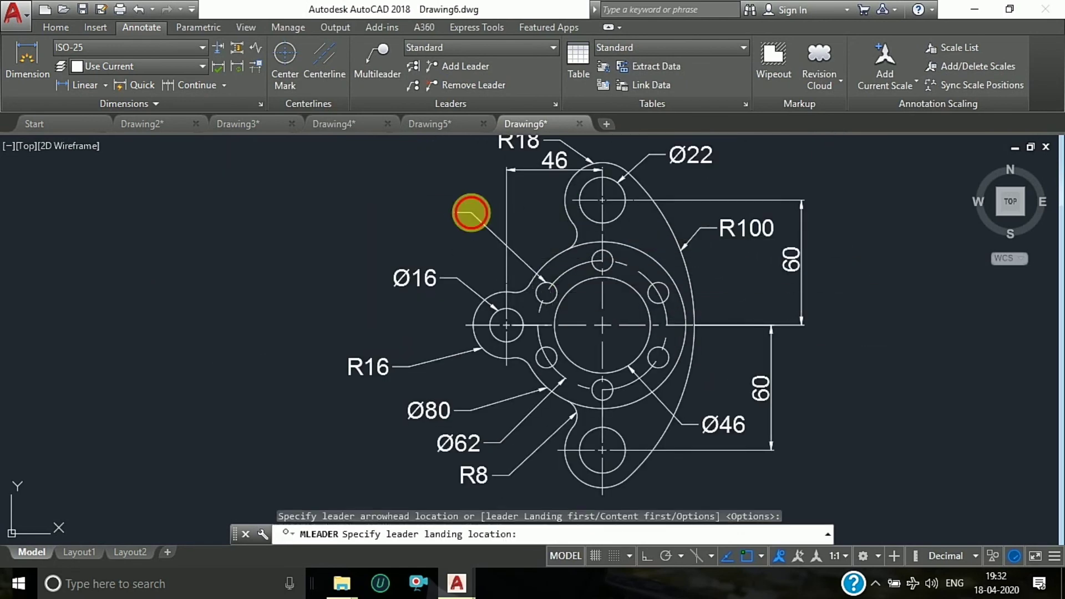
left_click(757, 87)
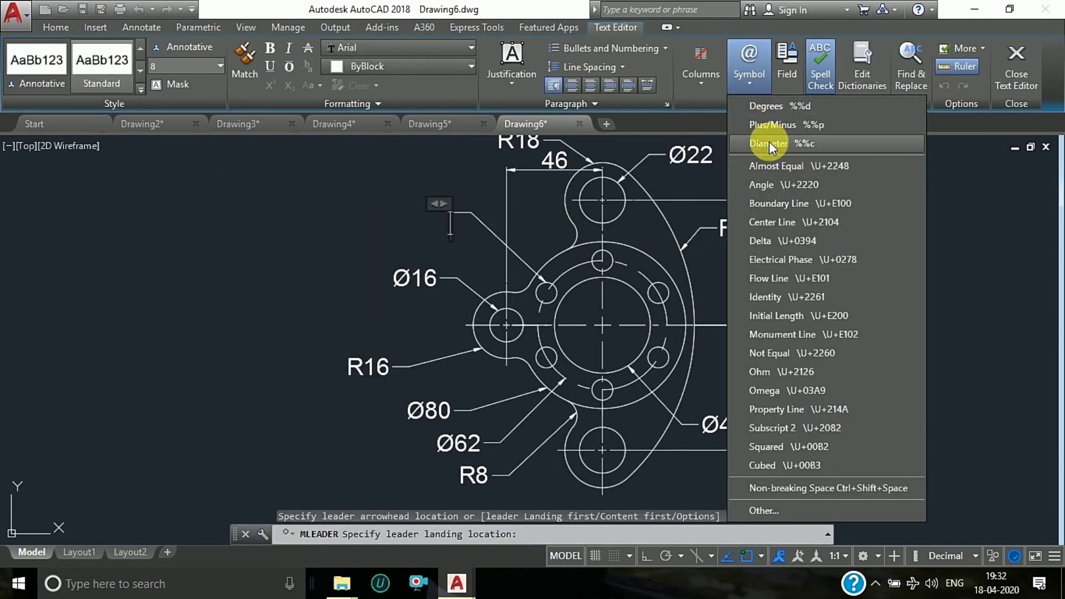
left_click(769, 141)
type("10")
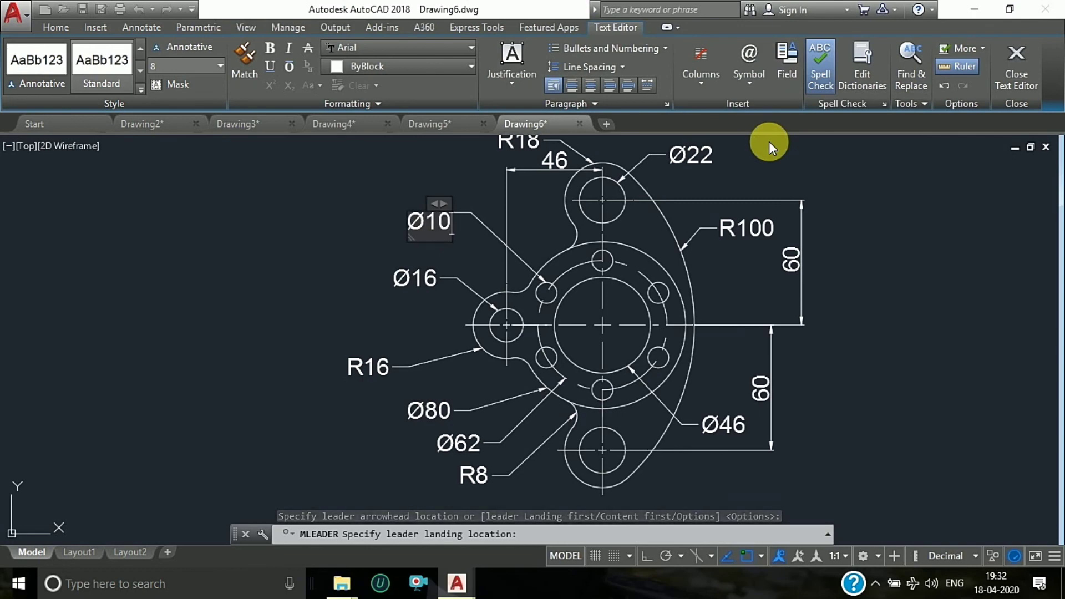
left_click(898, 276)
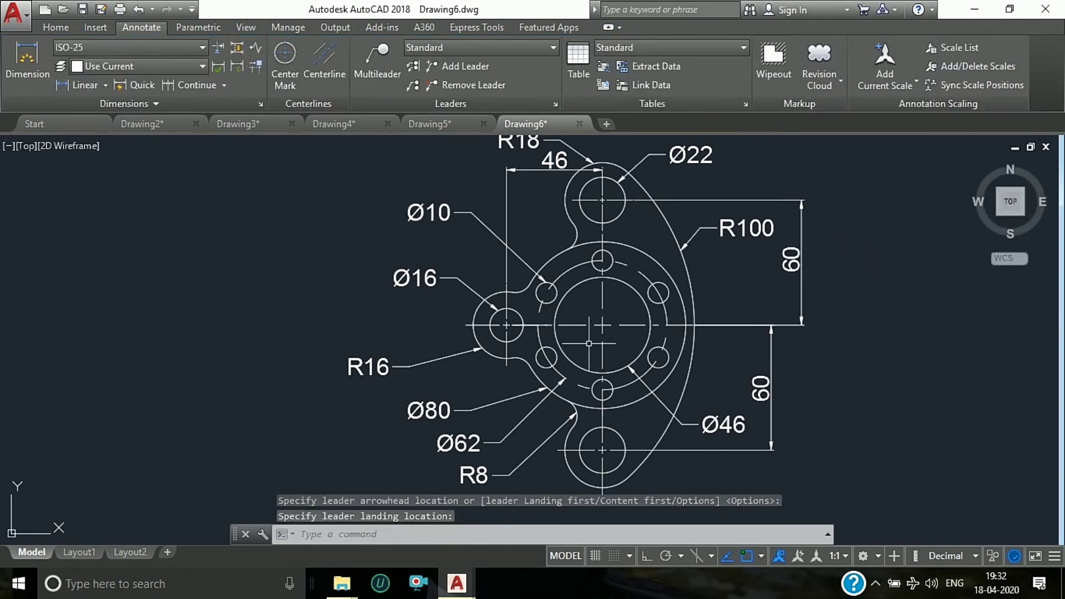
scroll(516, 368, "down", 2)
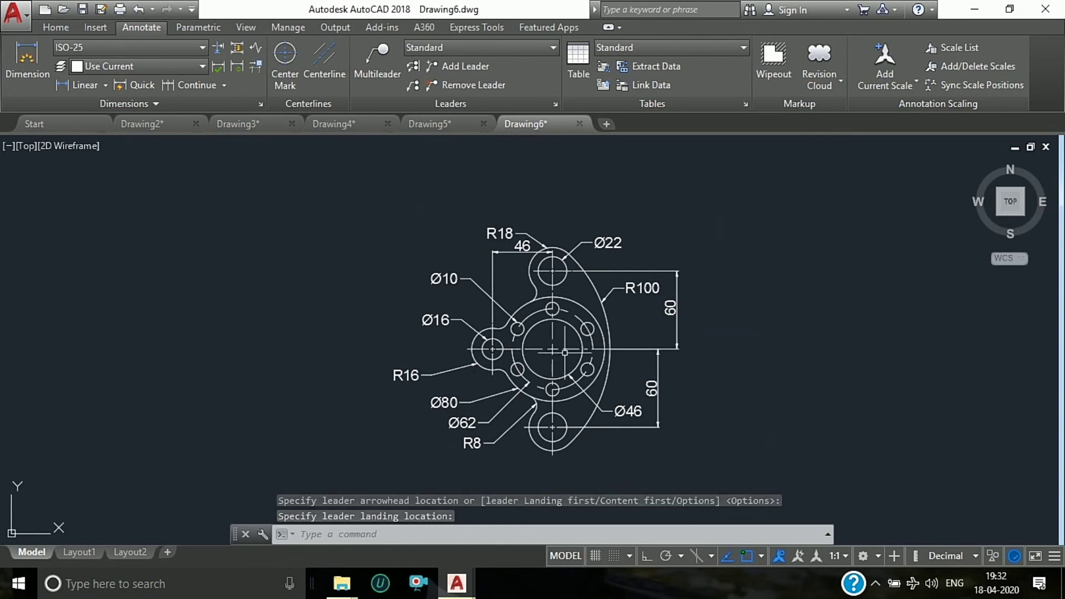